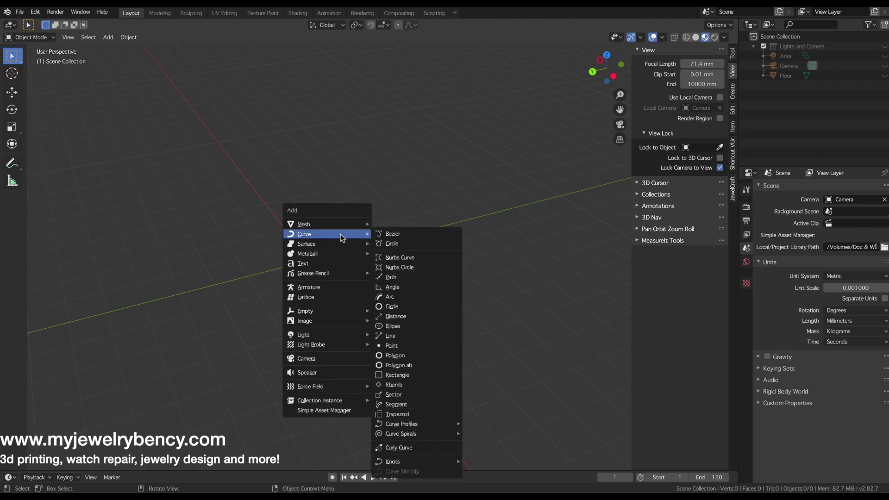
# Add a Bezier circle with a 1 mm radius at the world origin
pyautogui.click(393, 240)
pyautogui.moveTo(317, 271); pyautogui.dragTo(314, 253, button='middle')
pyautogui.scroll(3, 329, 276)
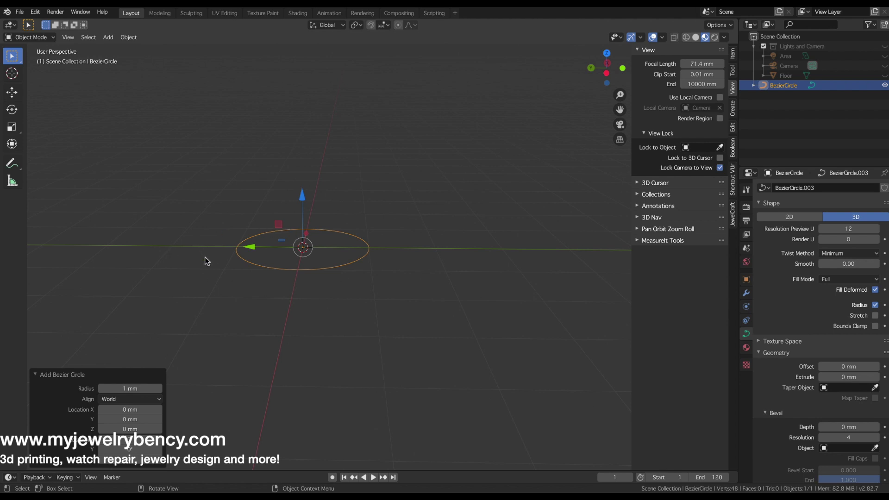
pyautogui.moveTo(357, 255)
pyautogui.mouseDown(button='middle')
pyautogui.moveTo(358, 284)
pyautogui.moveTo(354, 268)
pyautogui.mouseUp(button='middle')
pyautogui.scroll(2, 290, 249)
pyautogui.moveTo(346, 214); pyautogui.dragTo(233, 232, button='middle')
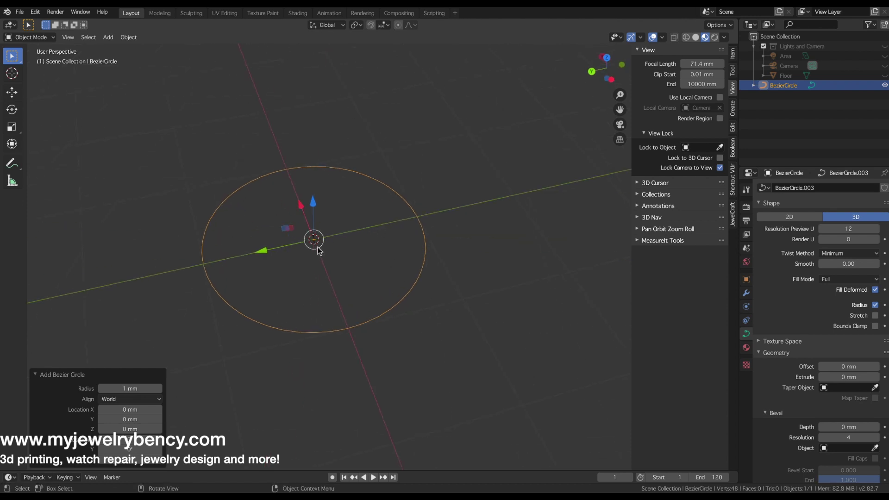
# Add a 2 mm by 2 mm rectangle curve at the origin and scale it to about 0.199 in Edit Mode
pyautogui.hotkey('shift', 'a')
pyautogui.moveTo(318, 252)
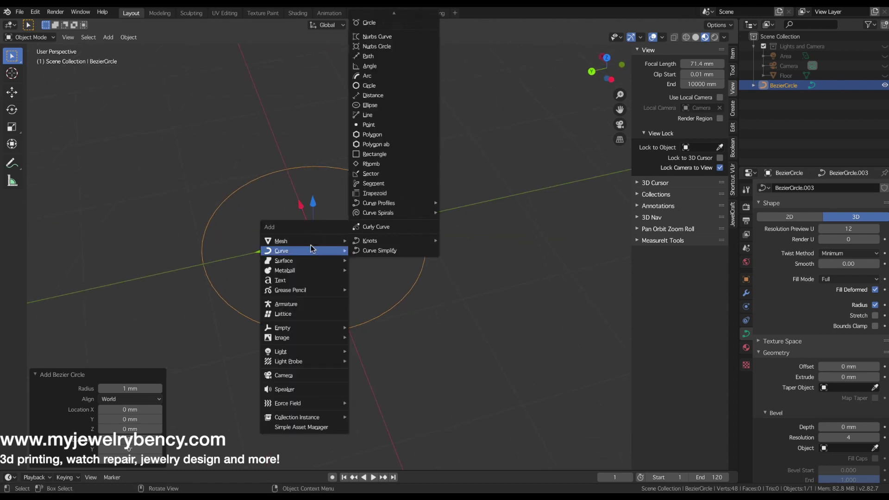
pyautogui.click(379, 154)
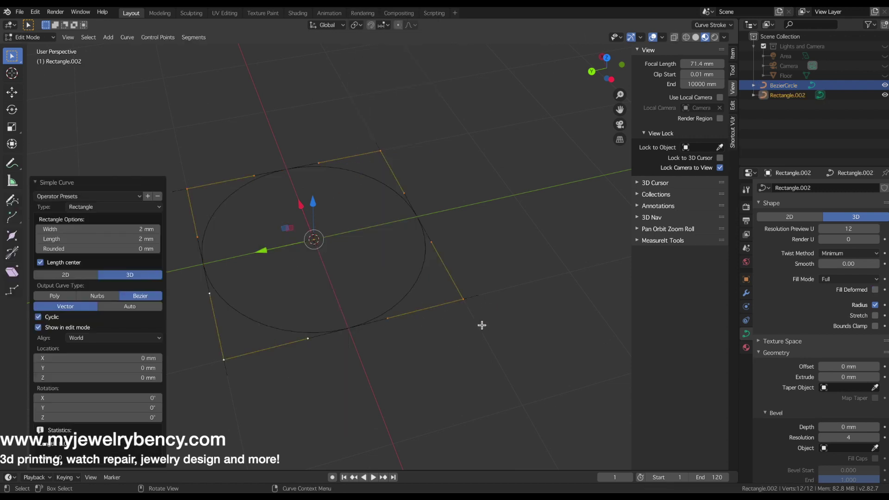
pyautogui.press('s')
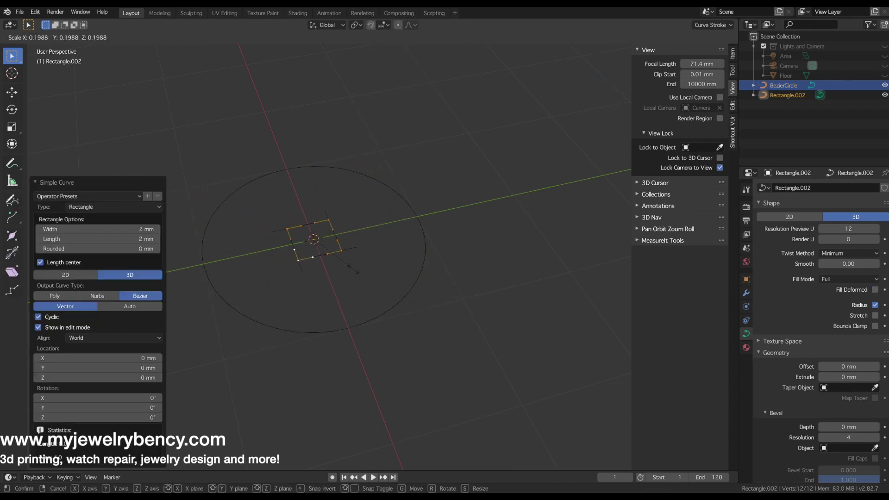
pyautogui.click(363, 224)
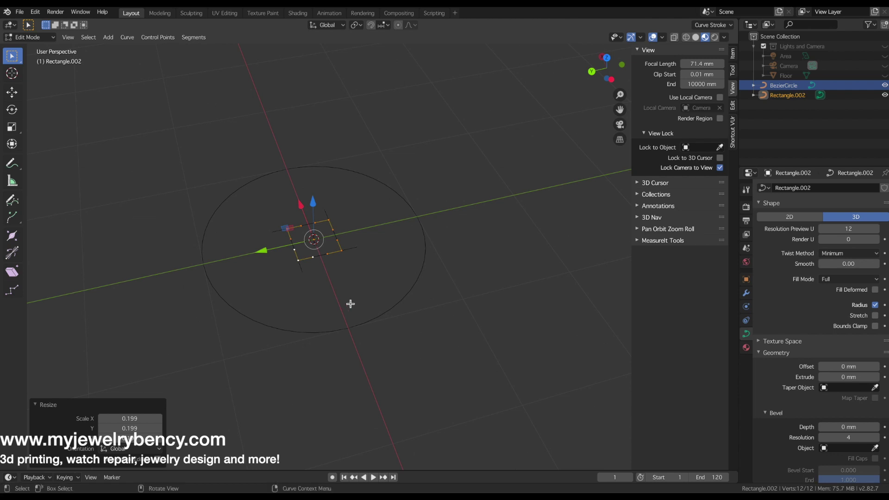
pyautogui.press('Tab')
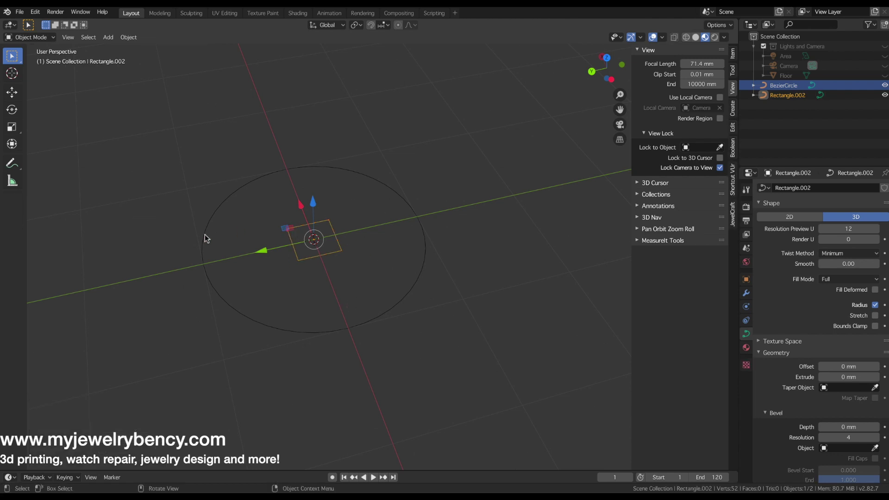
# Assign the small rectangle as the bevel object of the Bezier circle
pyautogui.click(417, 211)
pyautogui.moveTo(458, 337); pyautogui.dragTo(339, 268, button='middle')
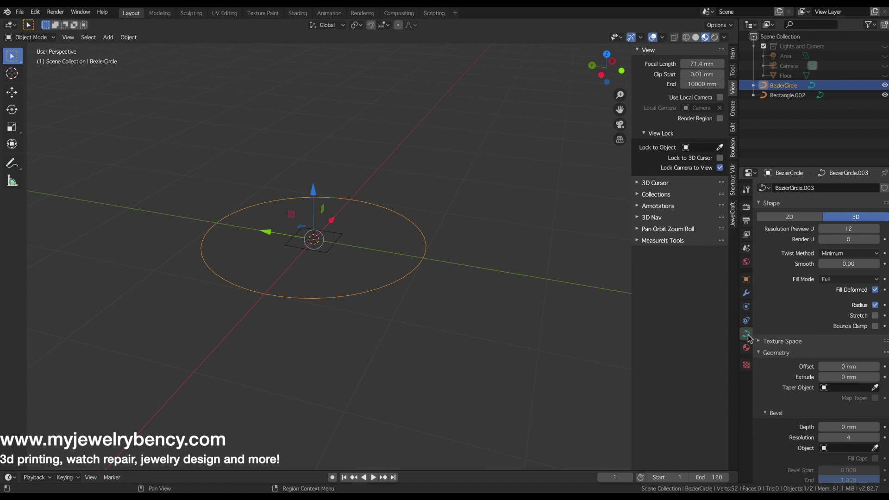
pyautogui.scroll(-6, 804, 334)
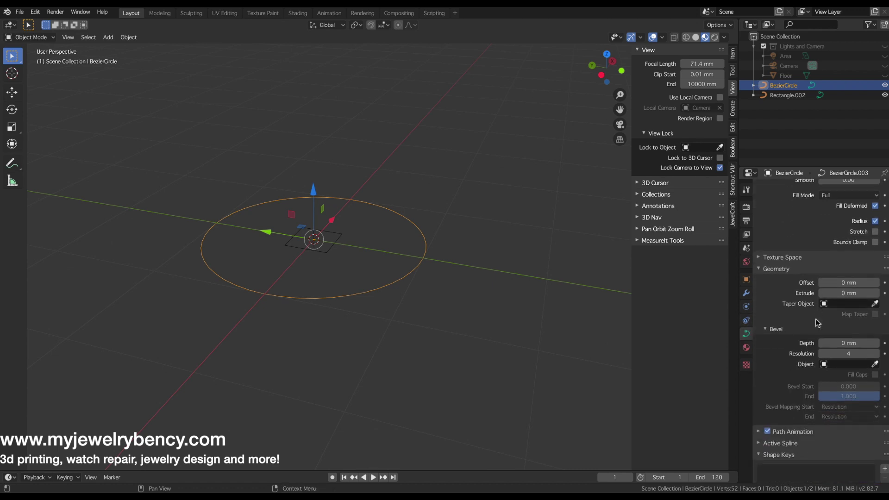
pyautogui.click(848, 336)
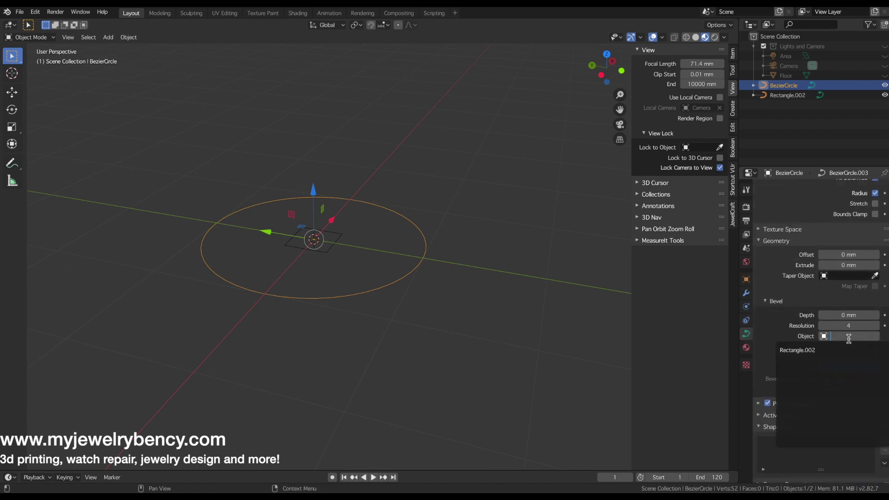
pyautogui.click(812, 351)
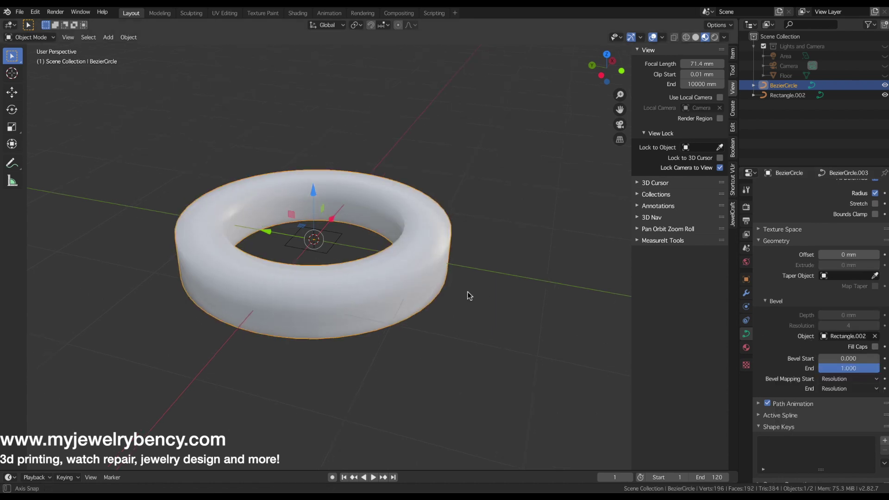
# Apply flat shading to the bevelled ring
pyautogui.moveTo(468, 291); pyautogui.dragTo(515, 266, button='middle')
pyautogui.moveTo(327, 211); pyautogui.dragTo(331, 239, button='middle')
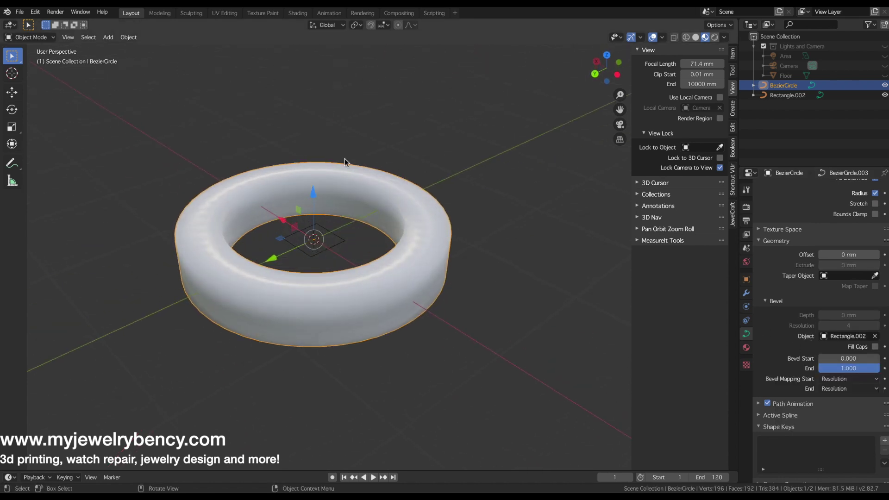
pyautogui.rightClick(399, 257)
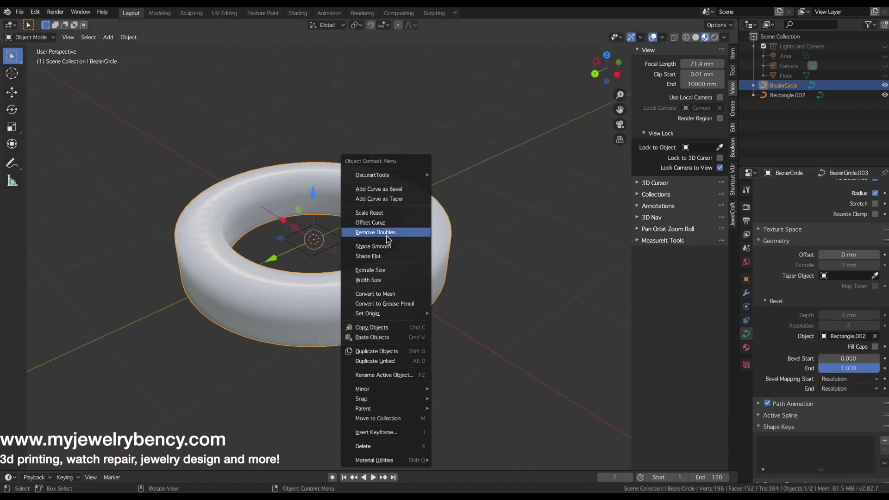
pyautogui.click(389, 256)
# Scale the rectangle profile uniformly to about 0.766 to slim the ring
pyautogui.moveTo(322, 263); pyautogui.dragTo(308, 278, button='middle')
pyautogui.click(341, 240)
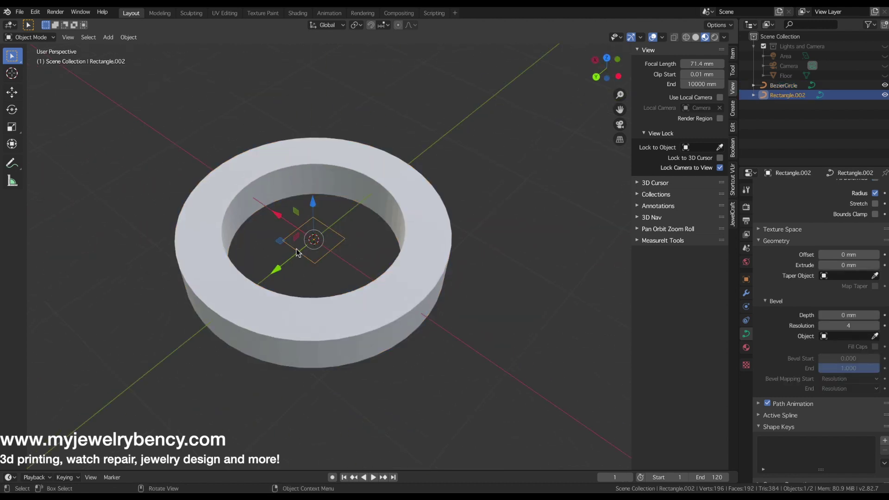
pyautogui.press('s')
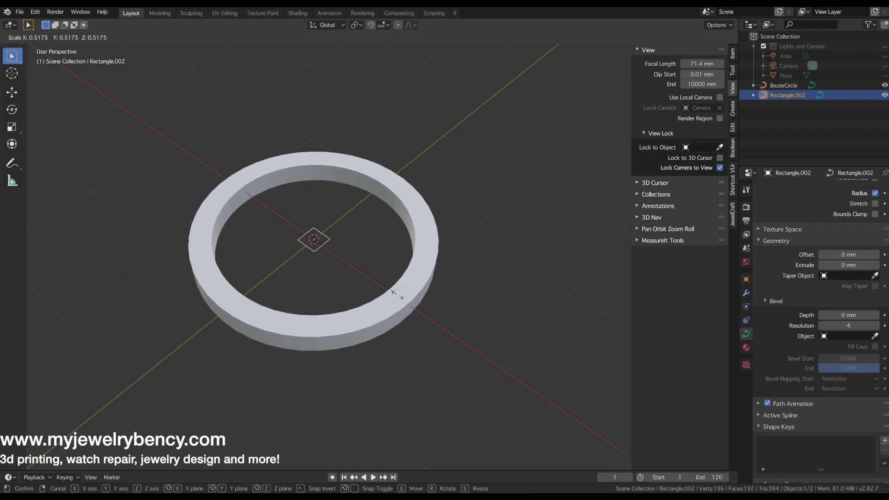
pyautogui.click(442, 314)
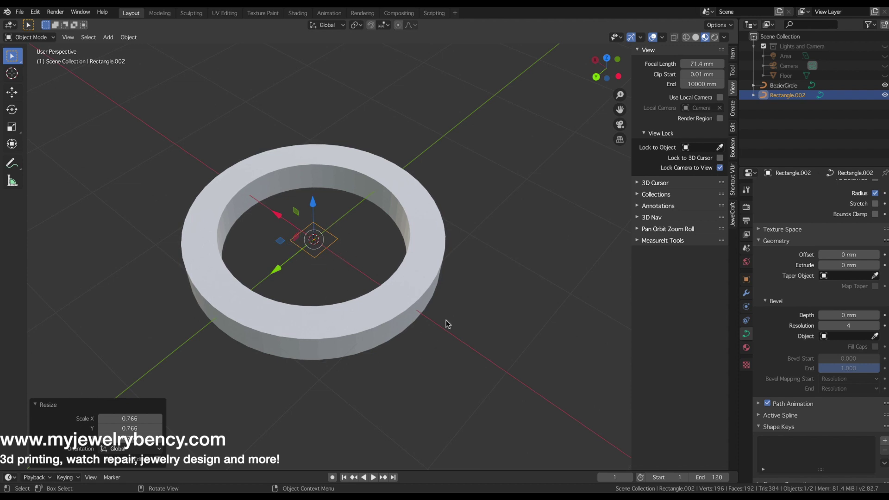
pyautogui.click(338, 247)
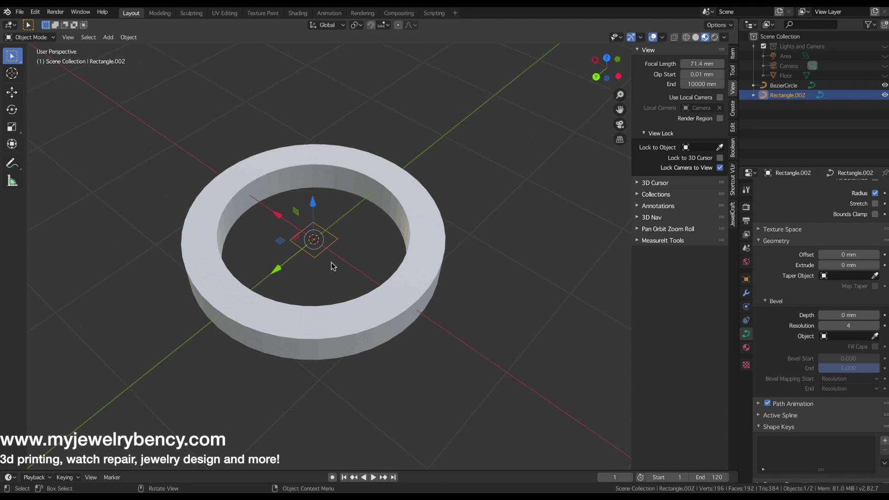
pyautogui.press('s')
pyautogui.press('x')
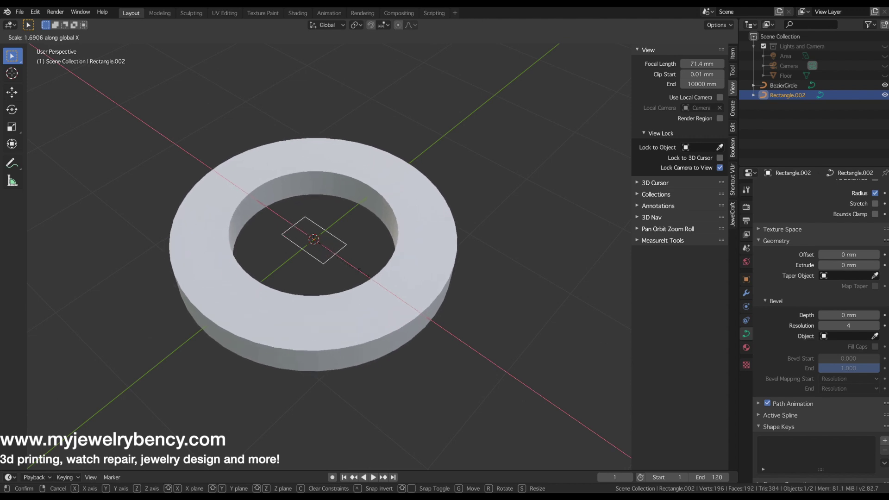
pyautogui.click(330, 246)
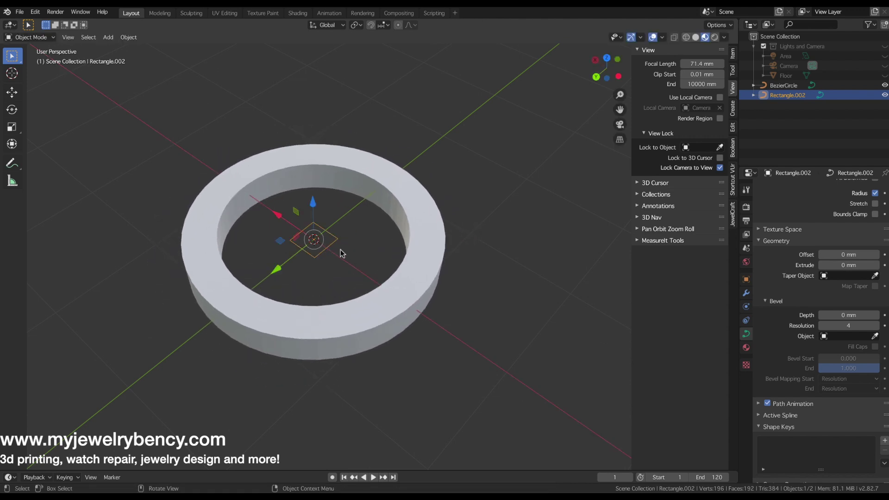
# Scale the rectangle profile along the global Y axis by about 1.935 to make the band taller
pyautogui.press('s')
pyautogui.press('y')
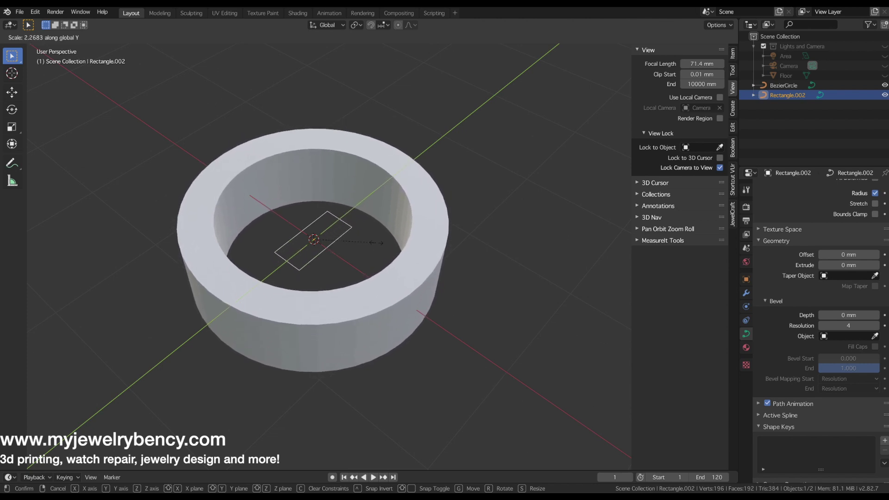
pyautogui.click(369, 250)
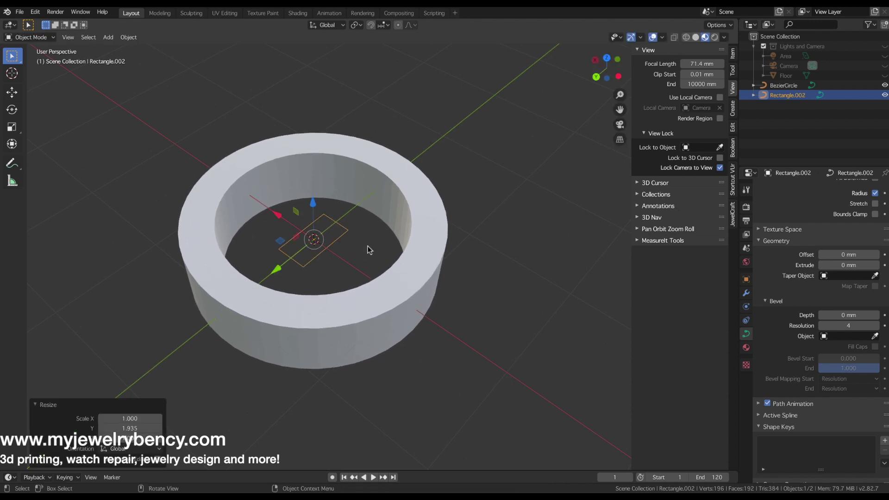
# Narrow the rectangle profile along the global X axis to thin the ring's wall
pyautogui.moveTo(323, 304); pyautogui.dragTo(401, 273, button='middle')
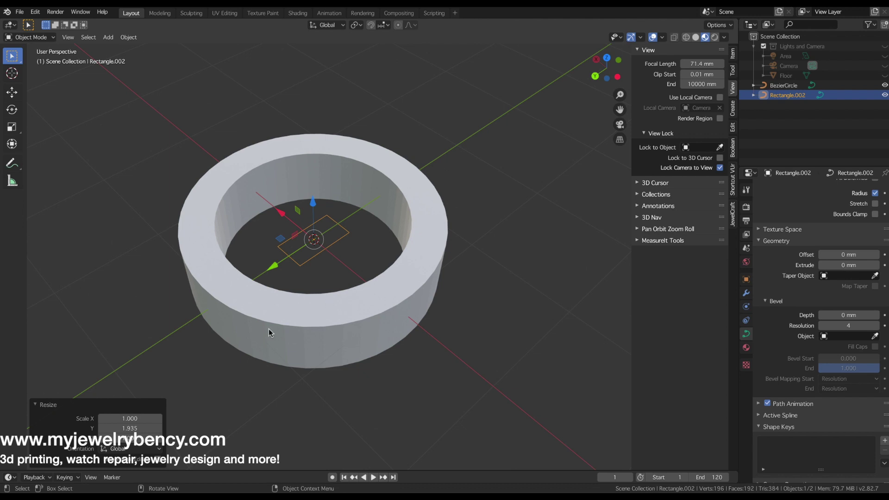
pyautogui.click(322, 250)
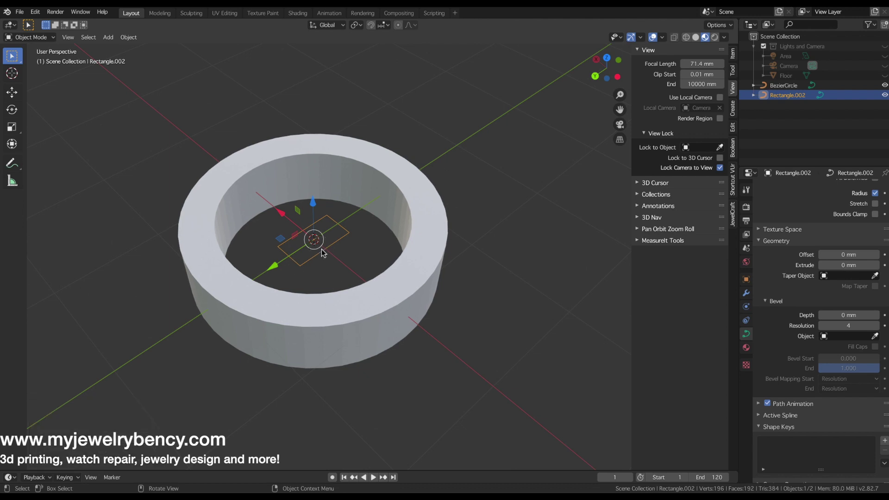
pyautogui.press('s')
pyautogui.press('x')
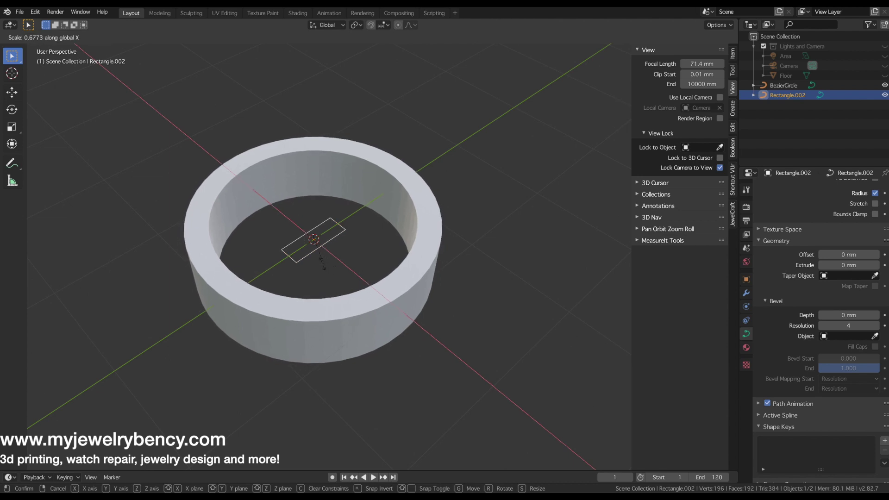
pyautogui.click(317, 263)
# Rotate the ring 90 degrees about the global X axis so it stands upright
pyautogui.moveTo(315, 276); pyautogui.dragTo(327, 262, button='middle')
pyautogui.click(312, 305)
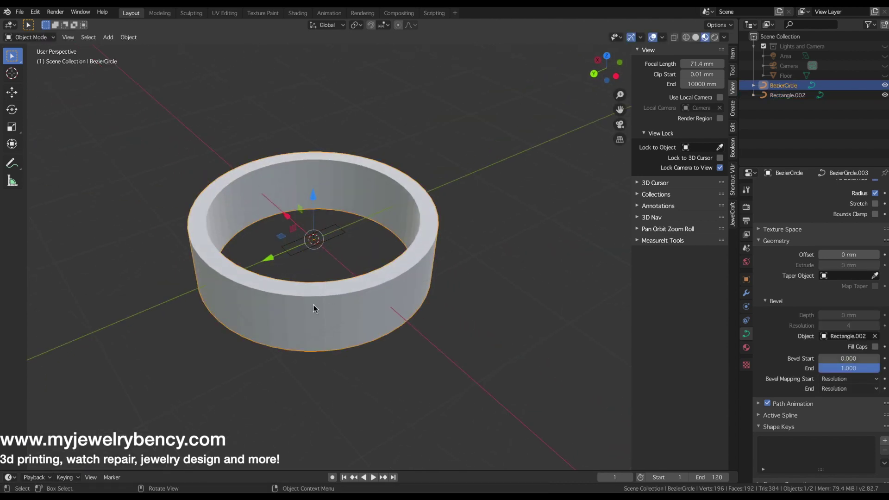
pyautogui.write('r')
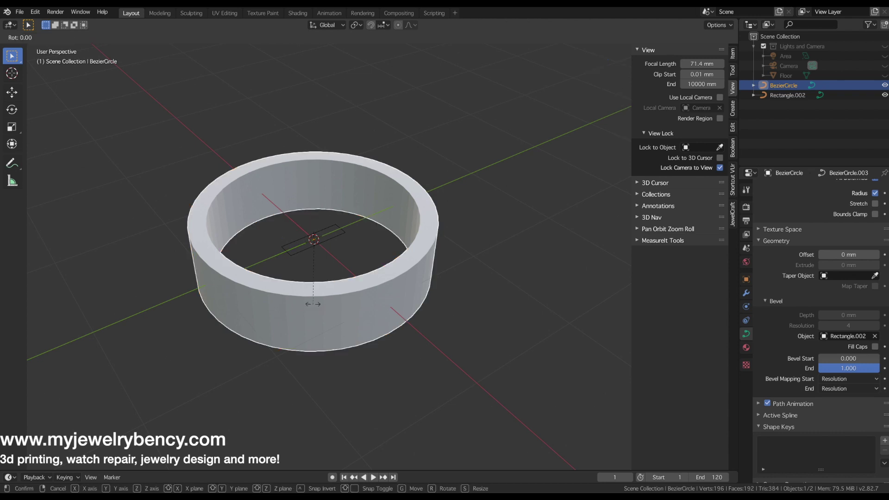
pyautogui.write('x90')
pyautogui.press('Return')
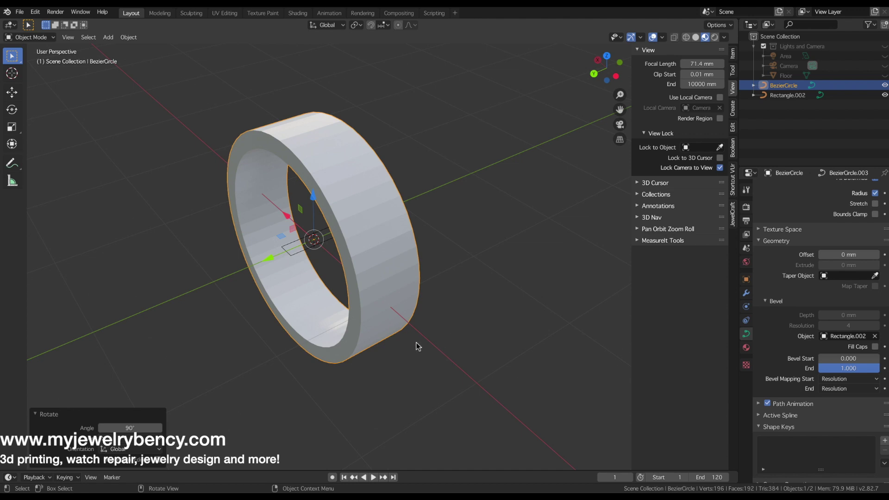
# Convert the upright ring to a mesh and inspect its geometry in Edit Mode
pyautogui.moveTo(366, 340); pyautogui.dragTo(384, 296, button='middle')
pyautogui.rightClick(331, 127)
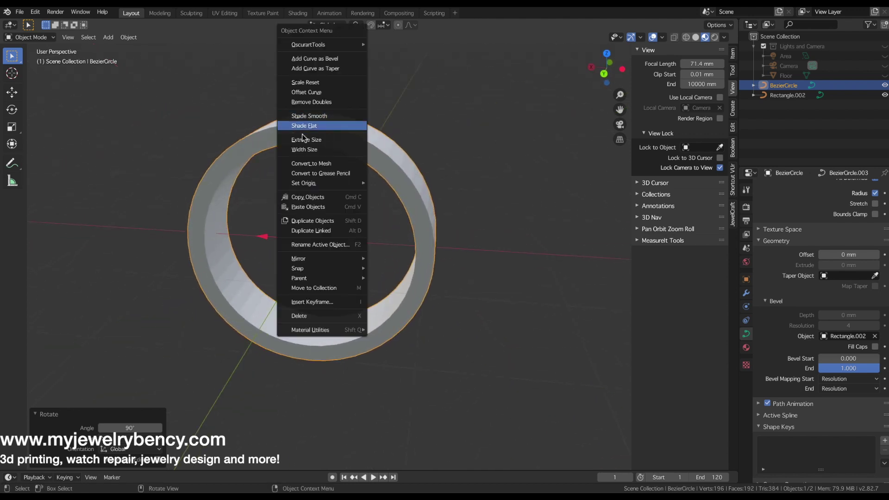
pyautogui.click(334, 165)
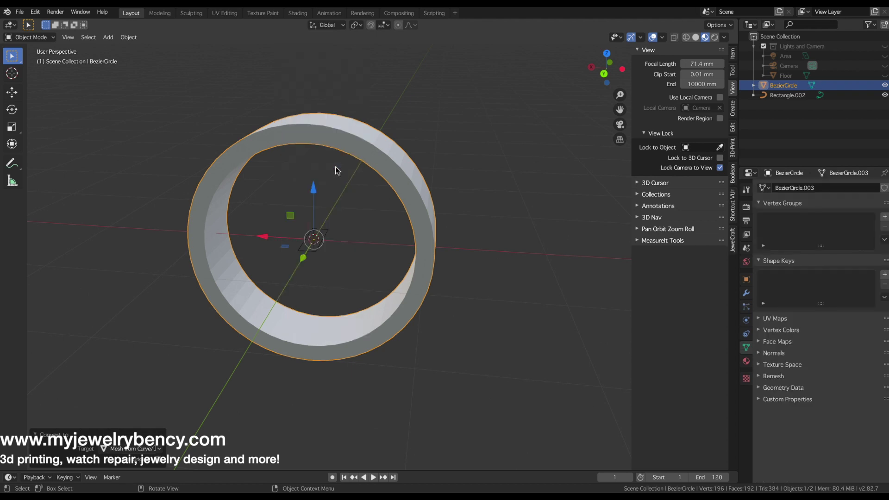
pyautogui.press('Tab')
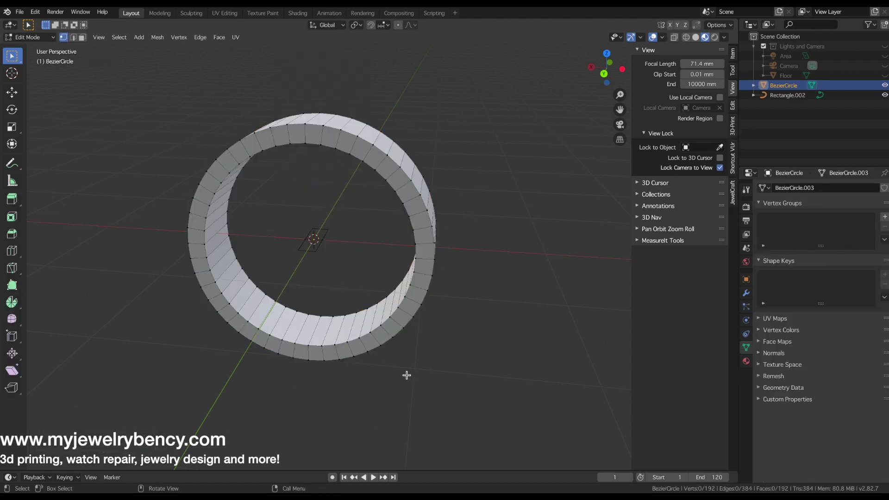
pyautogui.moveTo(235, 175); pyautogui.dragTo(248, 193, button='middle')
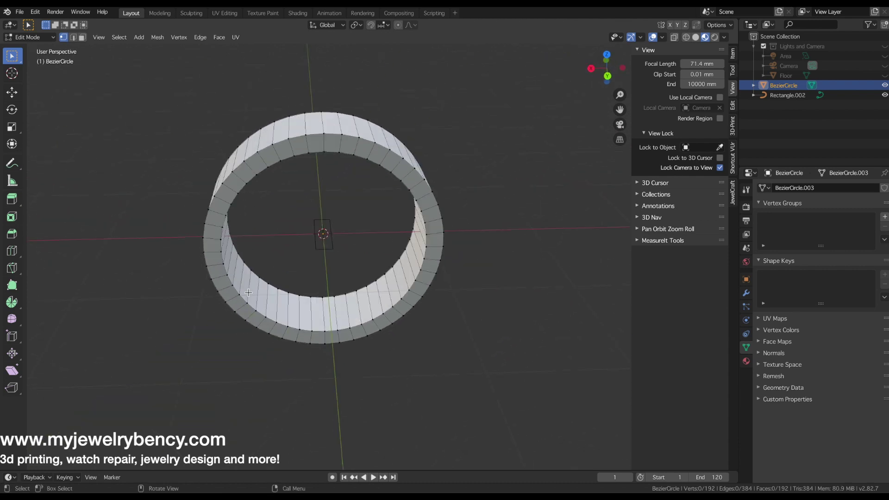
pyautogui.scroll(-2, 248, 293)
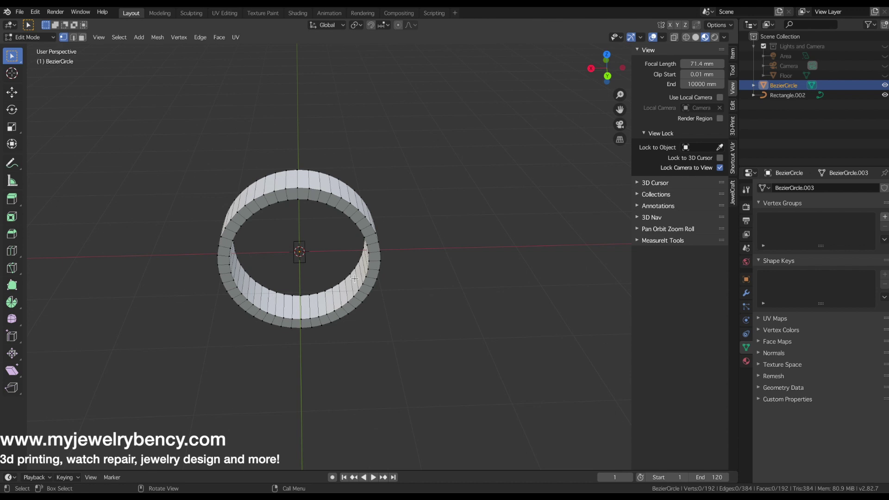
# Undo the mesh conversion, rotation, profile scaling and bevel, back to the plain circle with the small rectangle in Edit Mode
pyautogui.hotkey('ctrl', 'z')
pyautogui.hotkey('ctrl', 'z')
pyautogui.hotkey('ctrl', 'z')
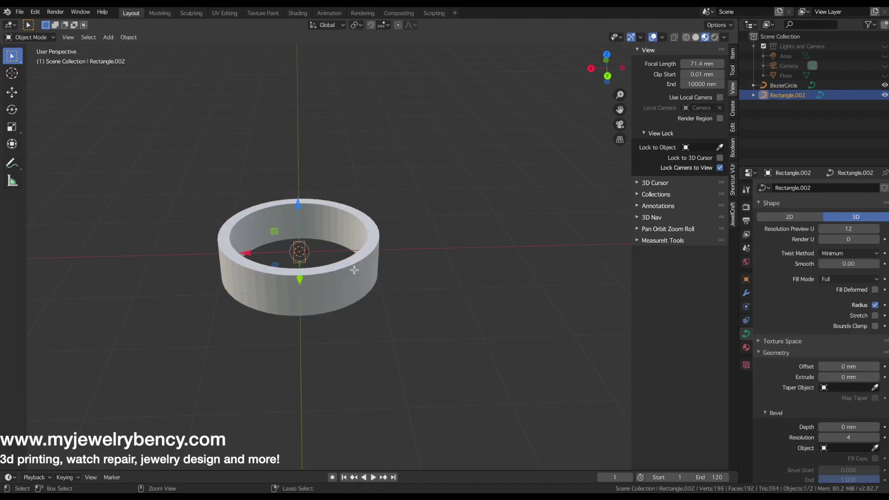
pyautogui.hotkey('ctrl', 'z')
pyautogui.hotkey('ctrl', 'z')
pyautogui.hotkey('ctrl', 'z')
pyautogui.hotkey('ctrl', 'z')
pyautogui.hotkey('ctrl', 'z')
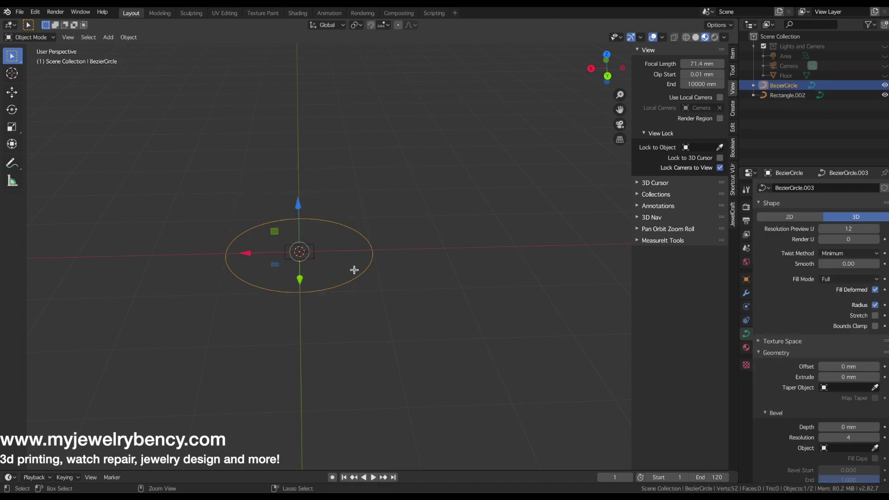
pyautogui.press('Tab')
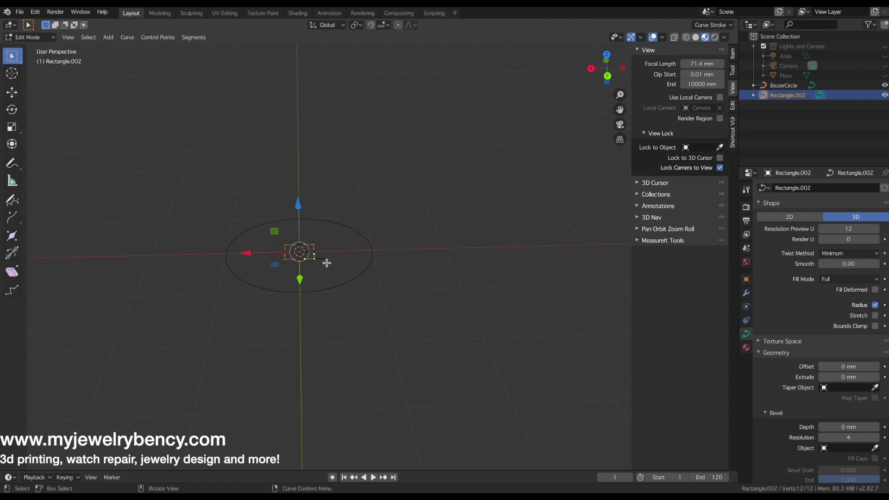
# Leave Edit Mode and delete the small rectangle curve, keeping only the Bezier circle
pyautogui.press('Tab')
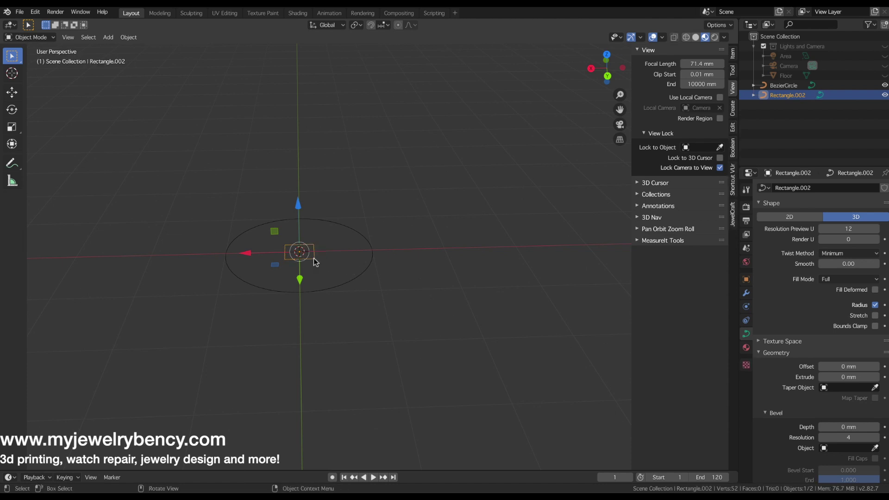
pyautogui.press('x')
pyautogui.click(313, 257)
pyautogui.scroll(4, 300, 253)
# Add a second Bezier circle at the origin and scale it down uniformly to about 0.194
pyautogui.hotkey('shift', 'a')
pyautogui.moveTo(297, 251)
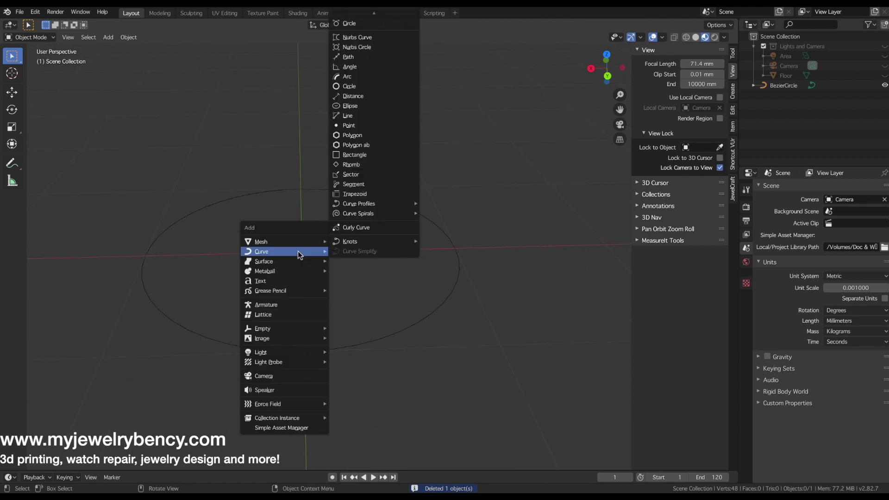
pyautogui.click(356, 23)
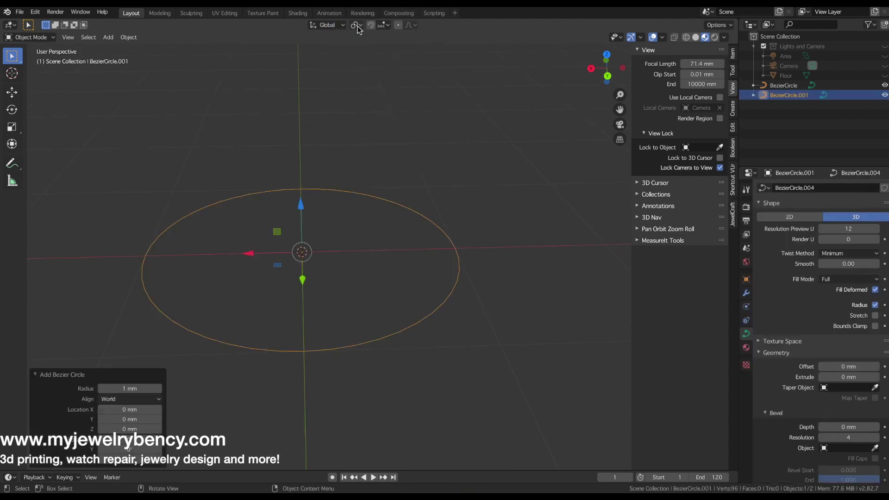
pyautogui.press('s')
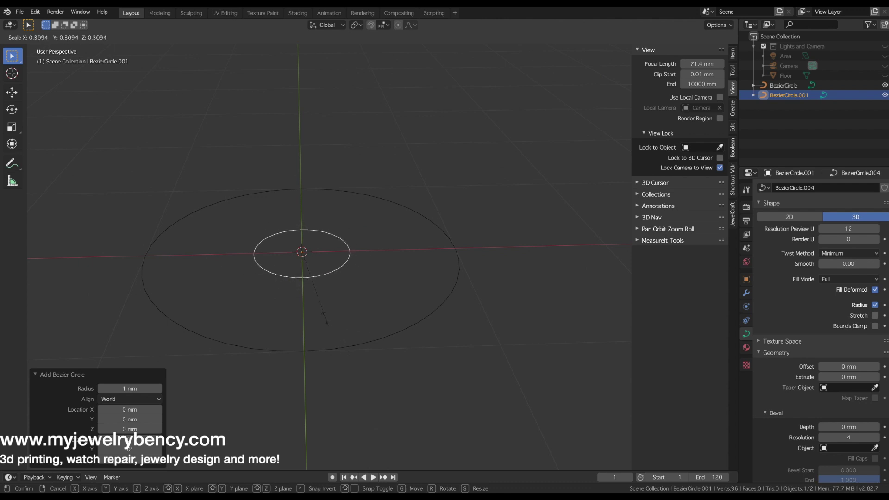
pyautogui.click(315, 298)
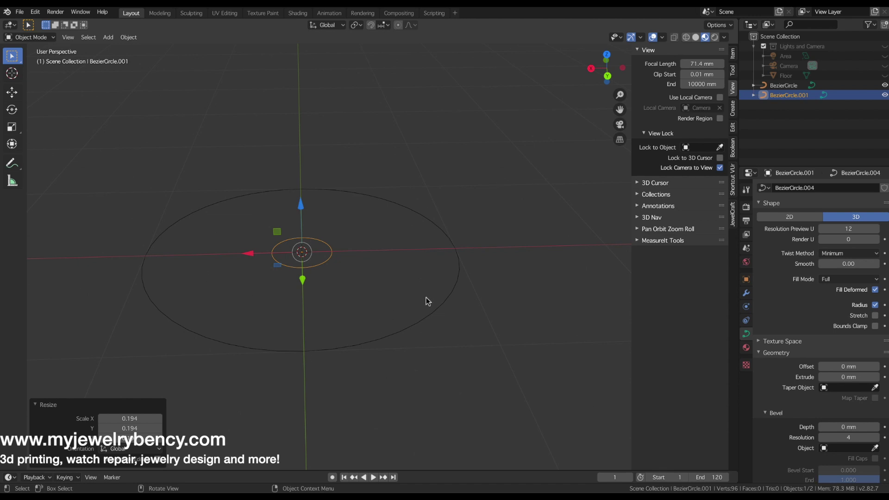
# Bevel the large Bezier circle using BezierCircle.001 as its bevel object, and select the small profile circle
pyautogui.click(450, 242)
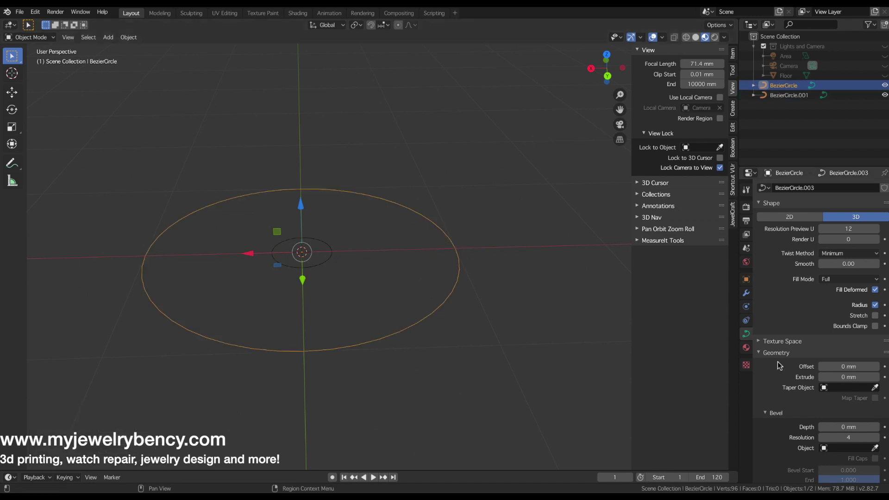
pyautogui.scroll(-2, 834, 424)
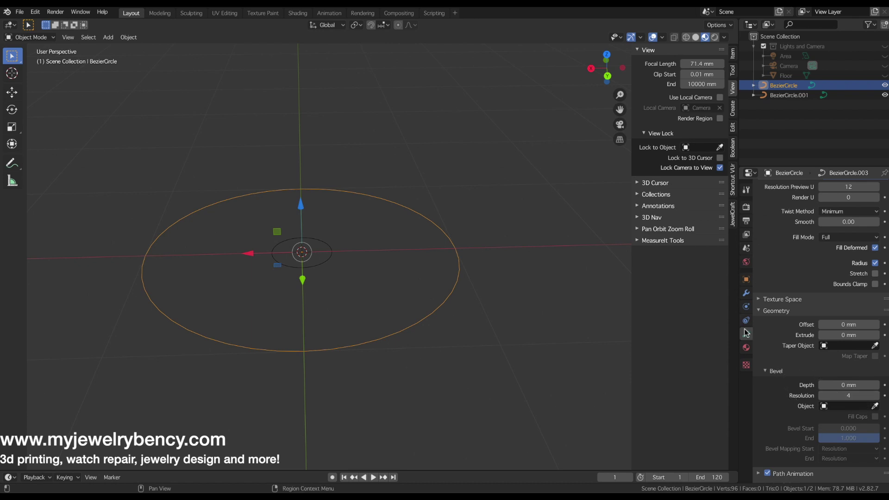
pyautogui.click(847, 407)
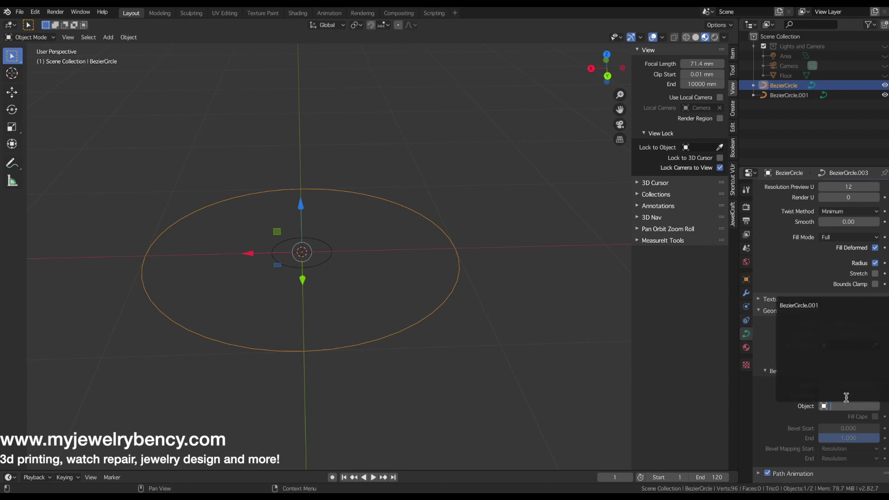
pyautogui.click(804, 306)
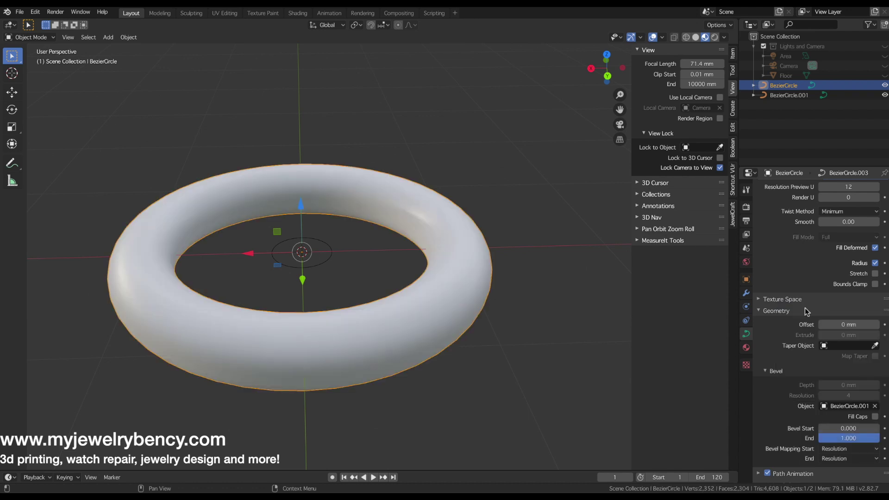
pyautogui.moveTo(514, 369); pyautogui.dragTo(426, 363, button='middle')
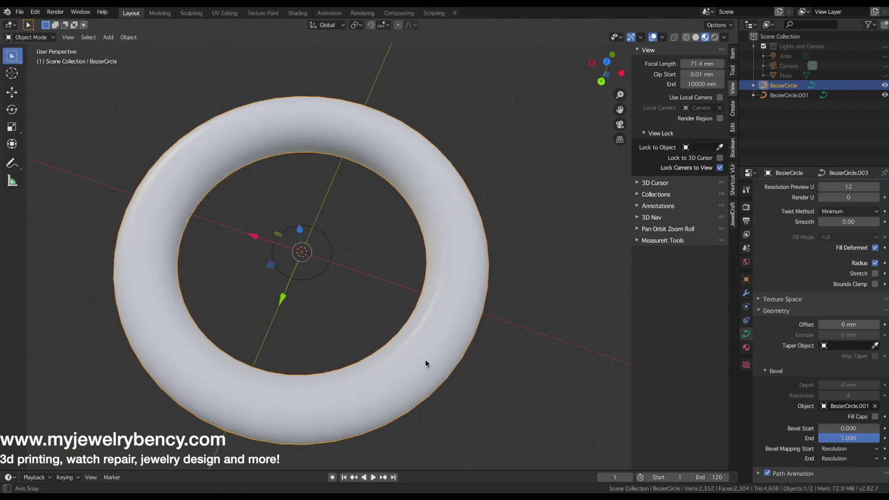
pyautogui.click(330, 268)
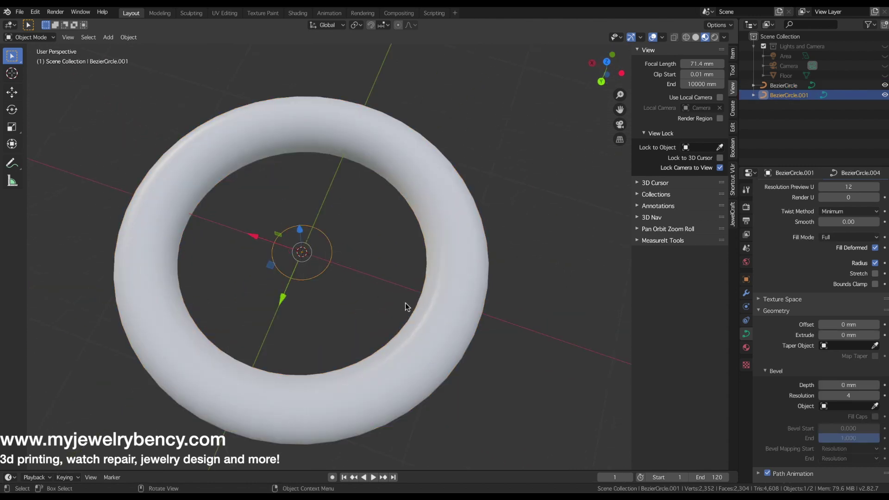
pyautogui.press('s')
pyautogui.press('x')
pyautogui.press('x')
pyautogui.press('x')
pyautogui.click(414, 343)
pyautogui.moveTo(414, 342); pyautogui.dragTo(421, 300, button='middle')
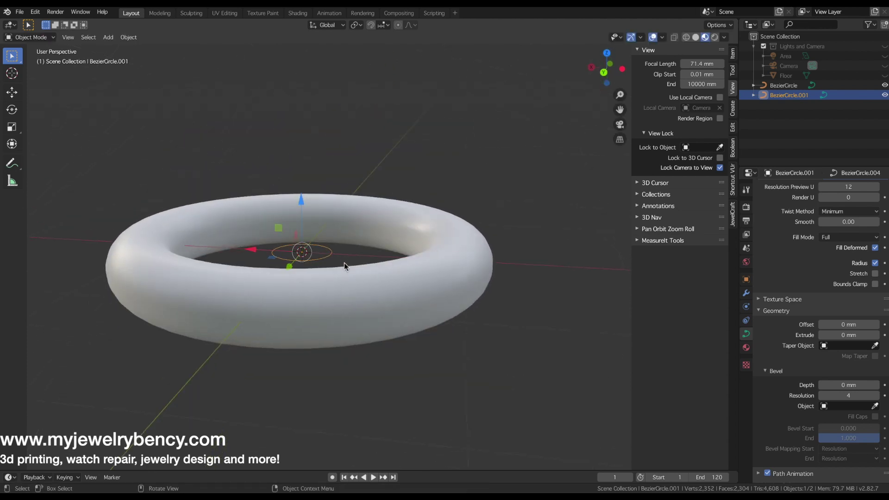
# Scale the small profile circle along the global X axis to about 0.334 to thin the ring's wall
pyautogui.press('s')
pyautogui.press('x')
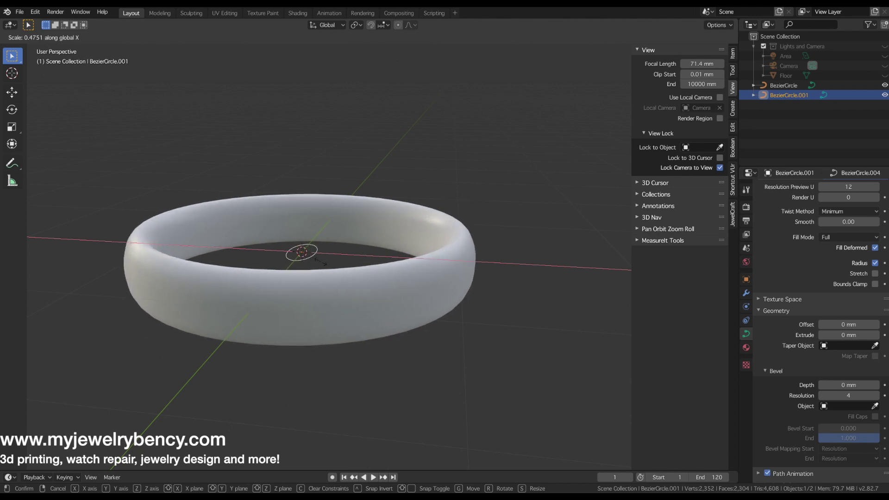
pyautogui.click(317, 263)
pyautogui.moveTo(401, 303); pyautogui.dragTo(427, 301, button='middle')
pyautogui.moveTo(366, 333); pyautogui.dragTo(393, 385, button='middle')
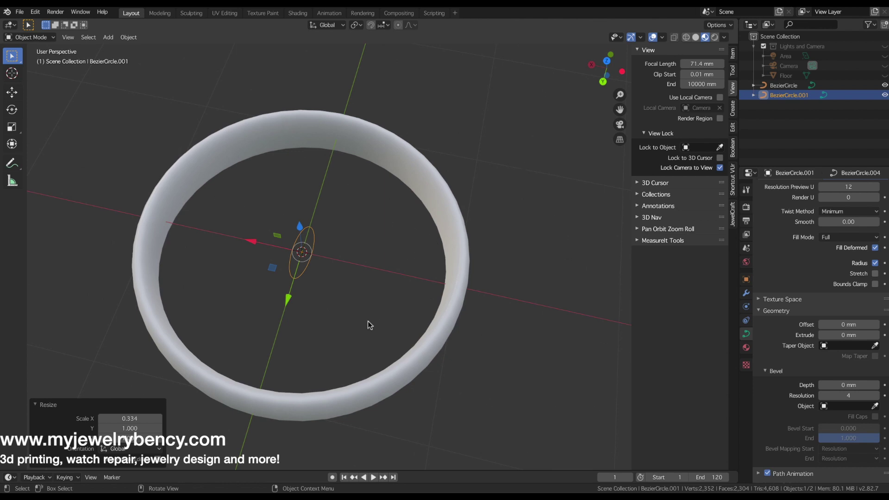
# Stretch the small profile circle along the global Y axis by about 2.02 to make the band taller
pyautogui.click(318, 264)
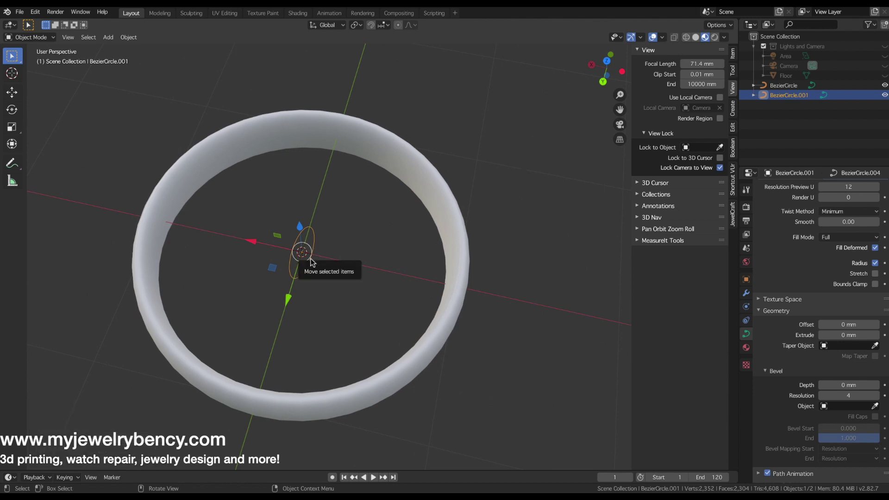
pyautogui.press('s')
pyautogui.press('y')
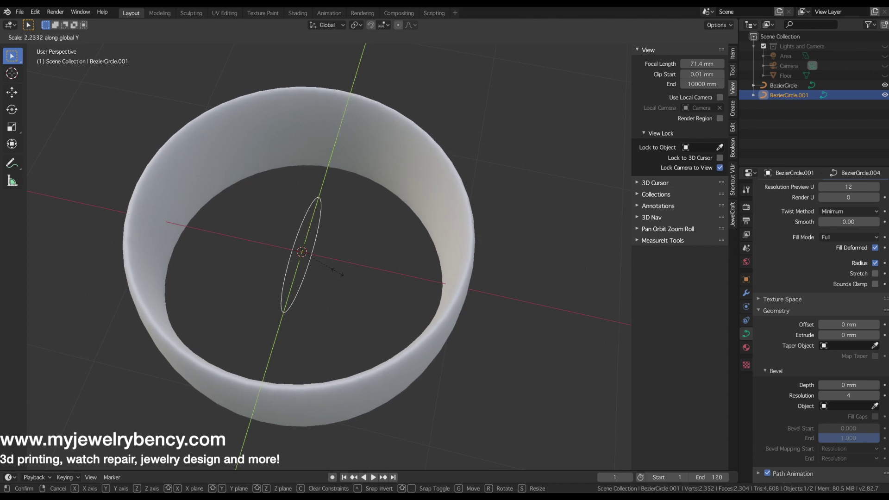
pyautogui.click(330, 270)
pyautogui.moveTo(342, 277); pyautogui.dragTo(366, 343, button='middle')
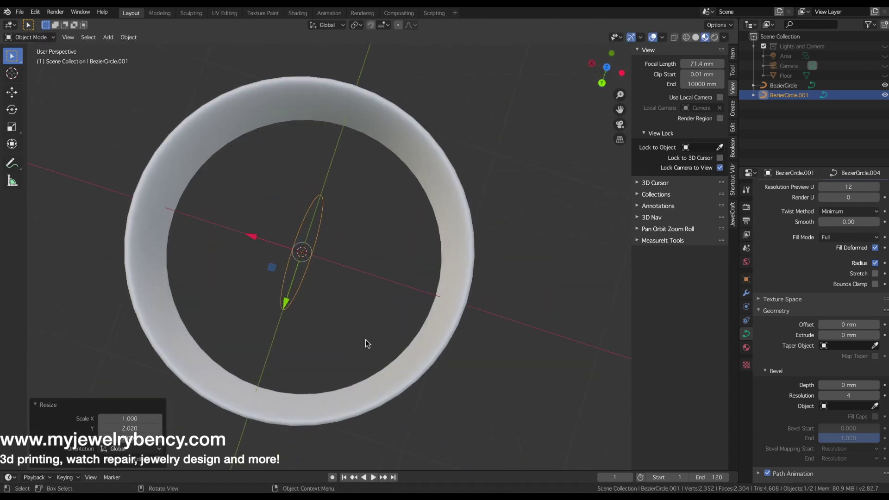
# Convert the bevelled ring to a mesh and inspect its geometry in Edit Mode
pyautogui.click(360, 122)
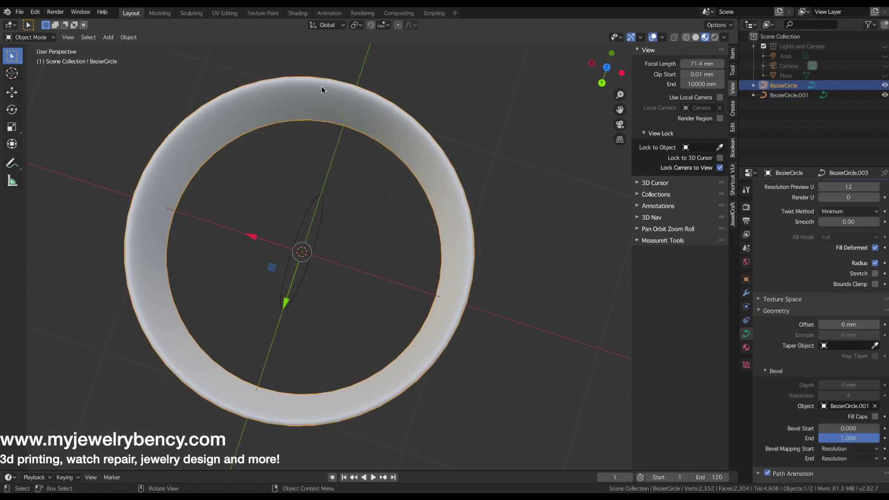
pyautogui.rightClick(407, 135)
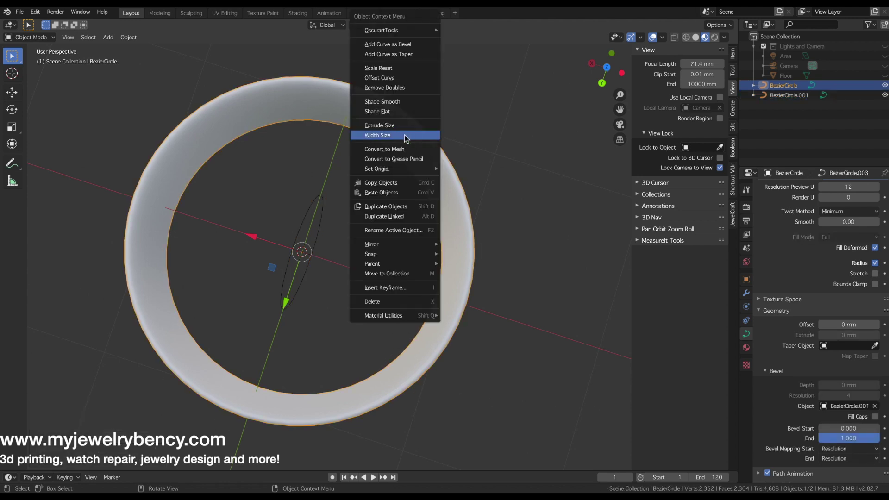
pyautogui.click(390, 150)
pyautogui.moveTo(351, 275); pyautogui.dragTo(354, 231, button='middle')
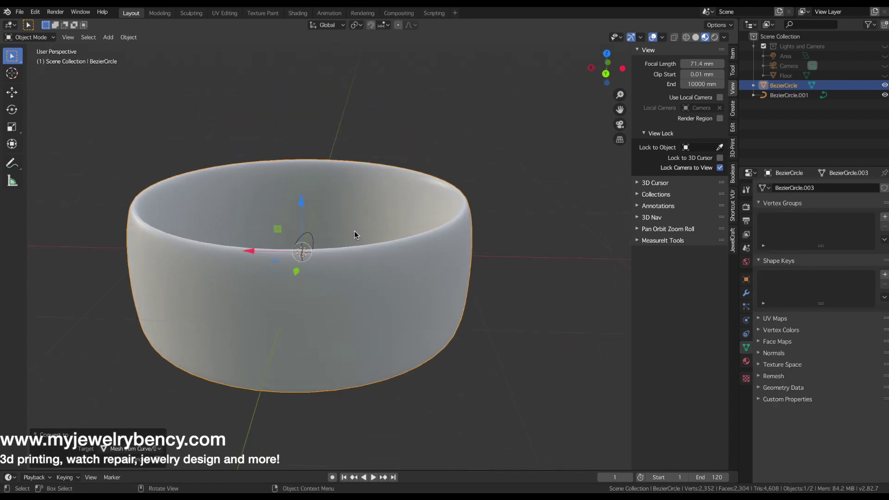
pyautogui.press('Tab')
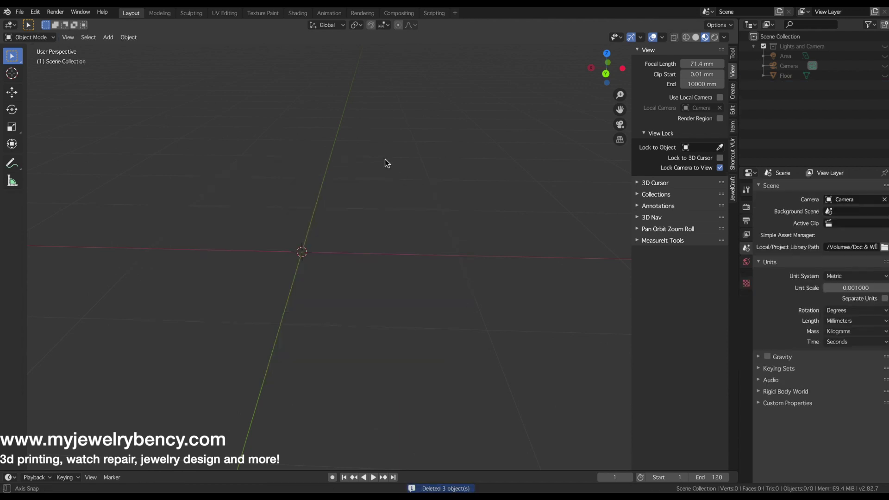
# Add a Torus Knot Plus curve at the origin of the emptied scene
pyautogui.moveTo(385, 159); pyautogui.dragTo(388, 181, button='middle')
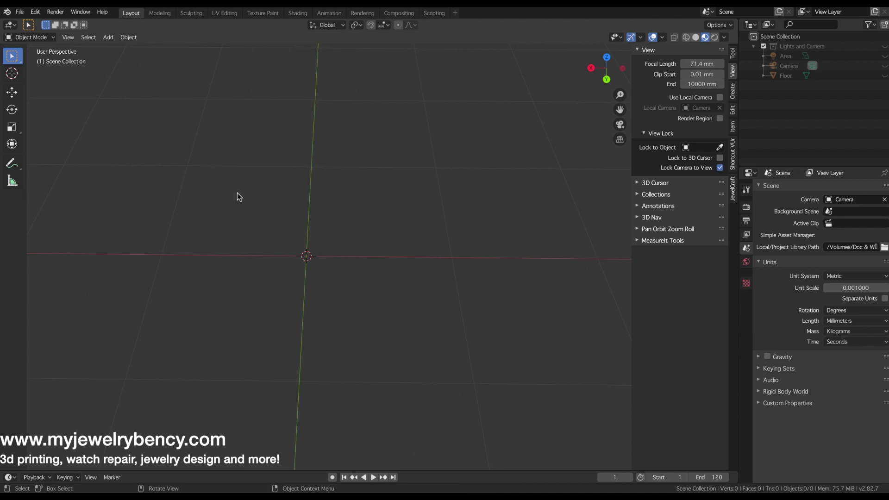
pyautogui.hotkey('shift', 'a')
pyautogui.moveTo(215, 231)
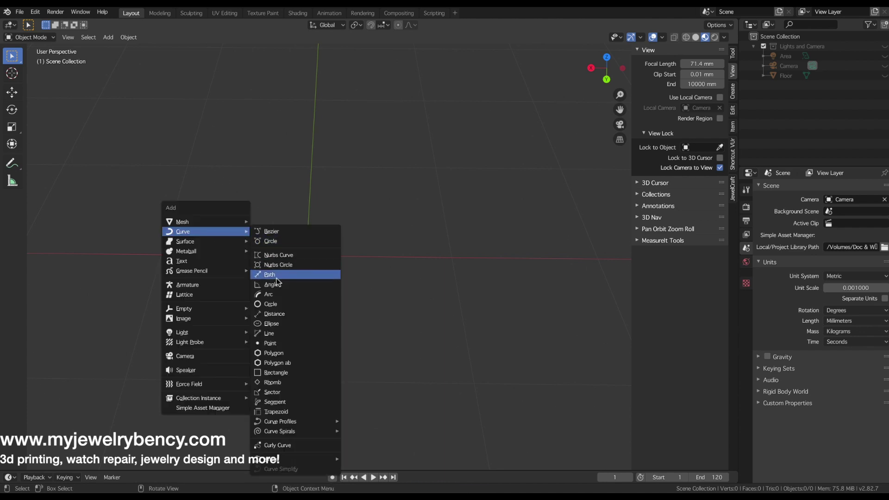
pyautogui.moveTo(331, 460)
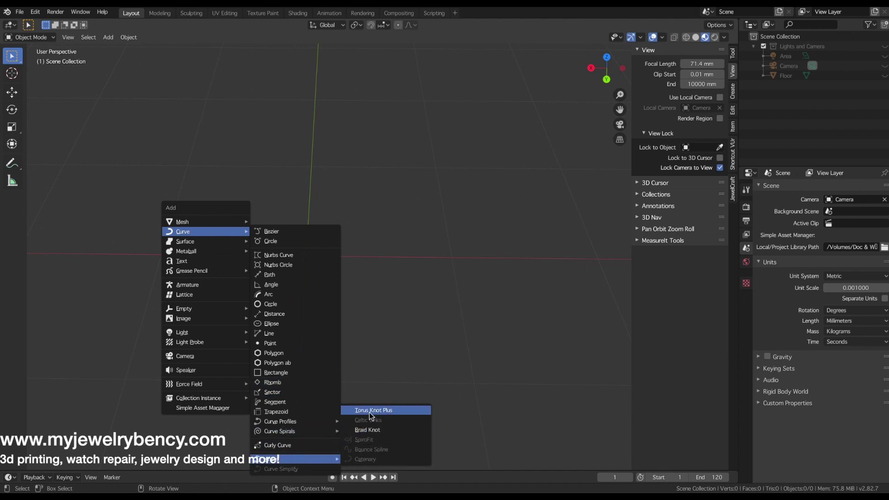
pyautogui.click(394, 410)
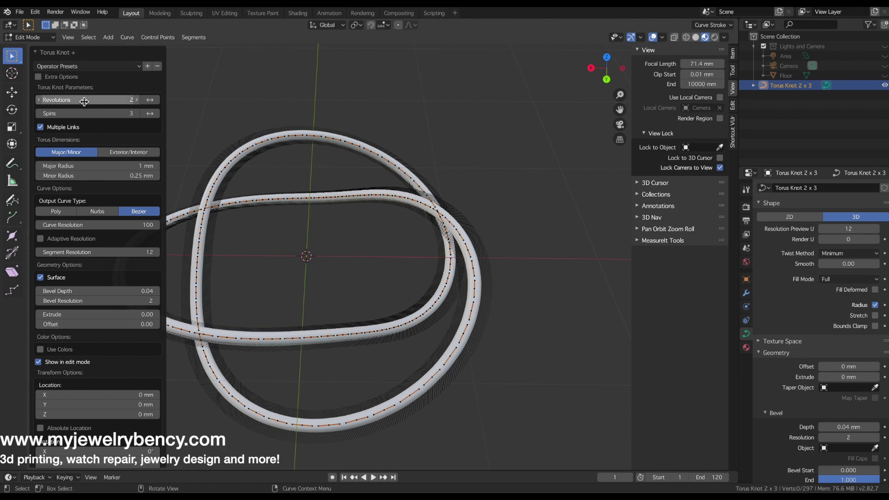
# Raise the torus knot's revolutions to 6
pyautogui.scroll(-2, 379, 249)
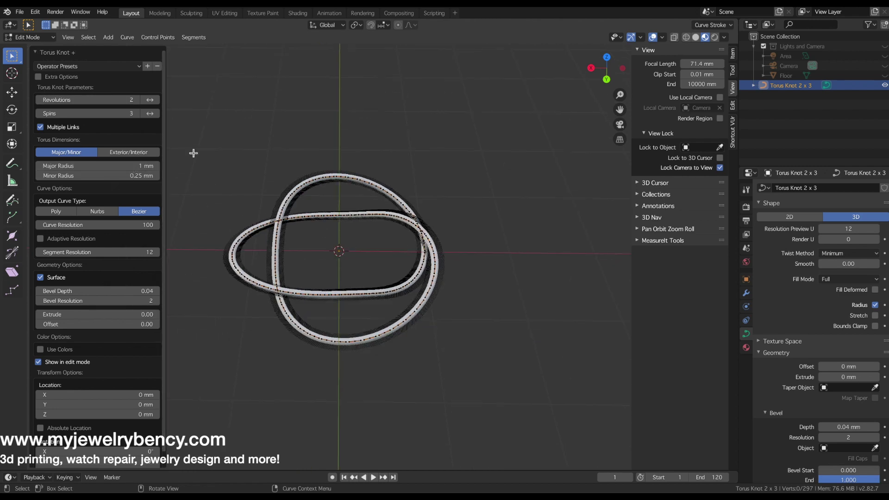
pyautogui.click(139, 100)
pyautogui.click(139, 100)
pyautogui.click(138, 100)
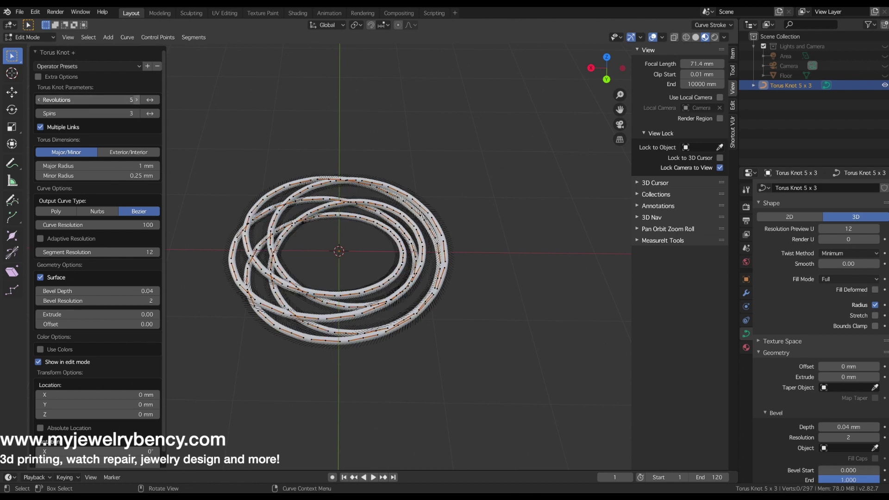
pyautogui.click(137, 100)
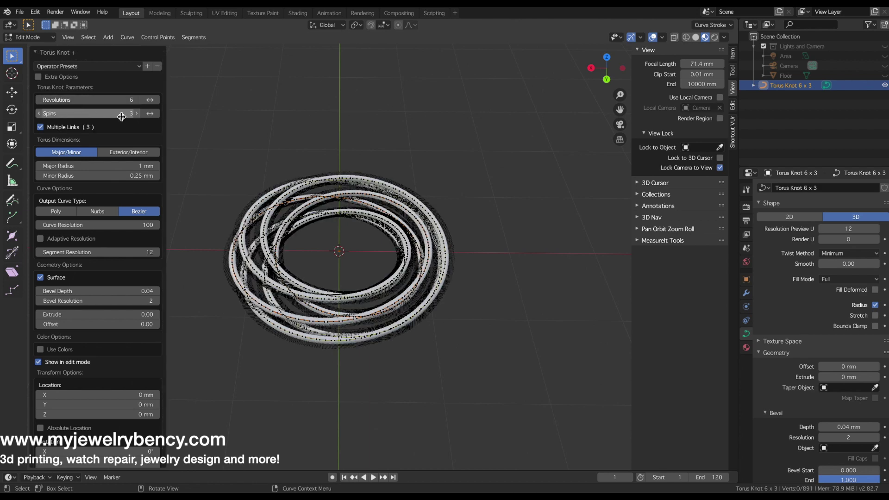
# Raise the torus knot's spins to 10 and check the woven shape from several angles
pyautogui.click(136, 114)
pyautogui.click(137, 114)
pyautogui.click(136, 114)
pyautogui.click(137, 114)
pyautogui.click(137, 114)
pyautogui.click(137, 114)
pyautogui.click(137, 114)
pyautogui.moveTo(294, 254); pyautogui.dragTo(268, 181, button='middle')
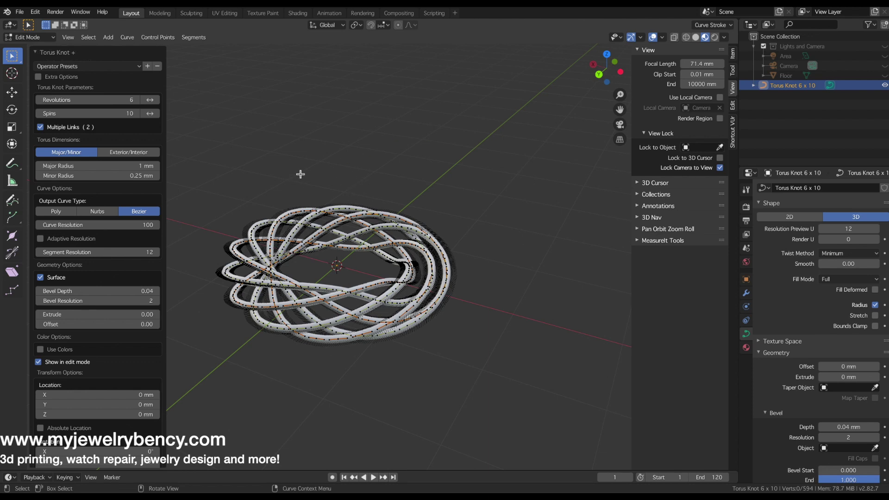
pyautogui.moveTo(307, 305); pyautogui.dragTo(325, 283, button='middle')
# Set the knot's major radius to 1.1 mm, minor radius to 0.34 mm, segment resolution to 46 and bevel depth to 0.10
pyautogui.moveTo(78, 167)
pyautogui.mouseDown()
pyautogui.moveTo(88, 168)
pyautogui.moveTo(55, 177)
pyautogui.moveTo(65, 176)
pyautogui.mouseUp()
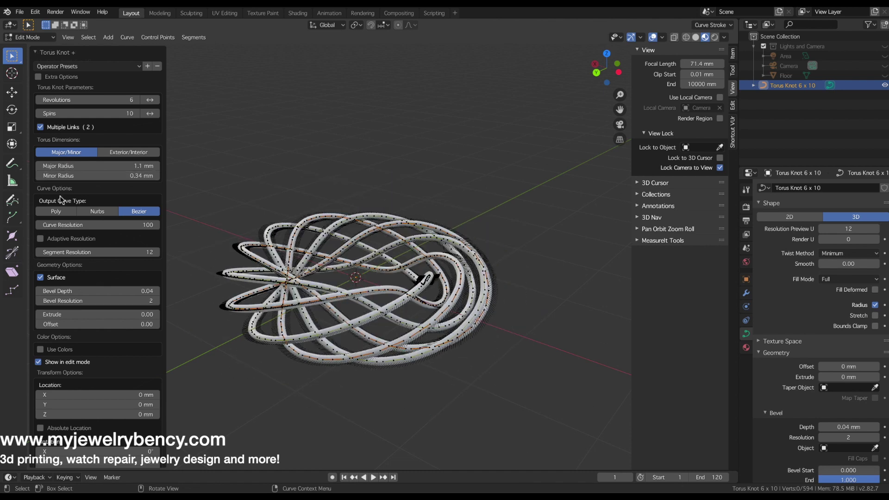
pyautogui.moveTo(95, 252)
pyautogui.mouseDown()
pyautogui.moveTo(88, 255)
pyautogui.moveTo(102, 256)
pyautogui.mouseUp()
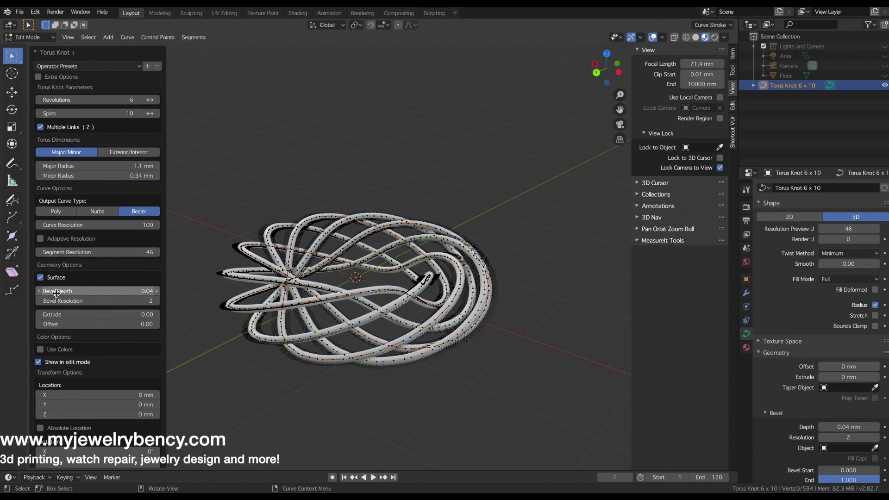
pyautogui.moveTo(68, 295); pyautogui.dragTo(61, 291)
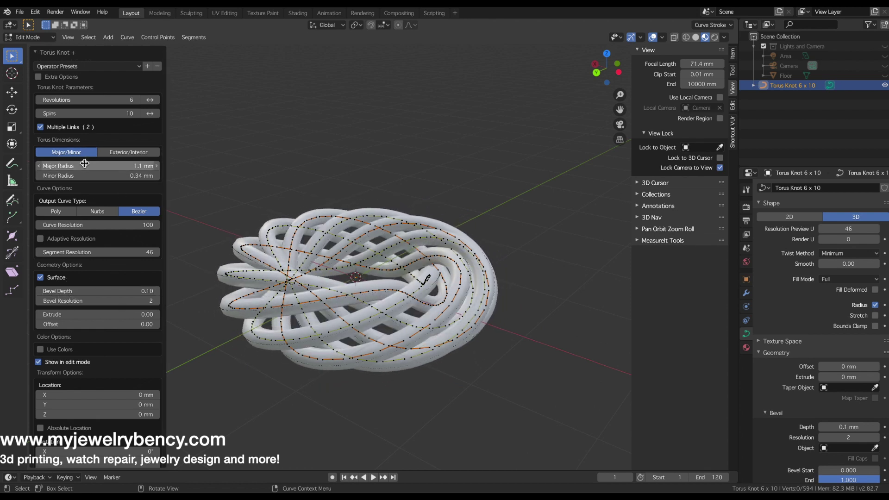
# Increase the knot's minor radius to 0.73 mm, segment resolution to 51 and bevel depth to 0.16
pyautogui.moveTo(87, 177); pyautogui.dragTo(88, 179)
pyautogui.moveTo(266, 266); pyautogui.dragTo(316, 273, button='middle')
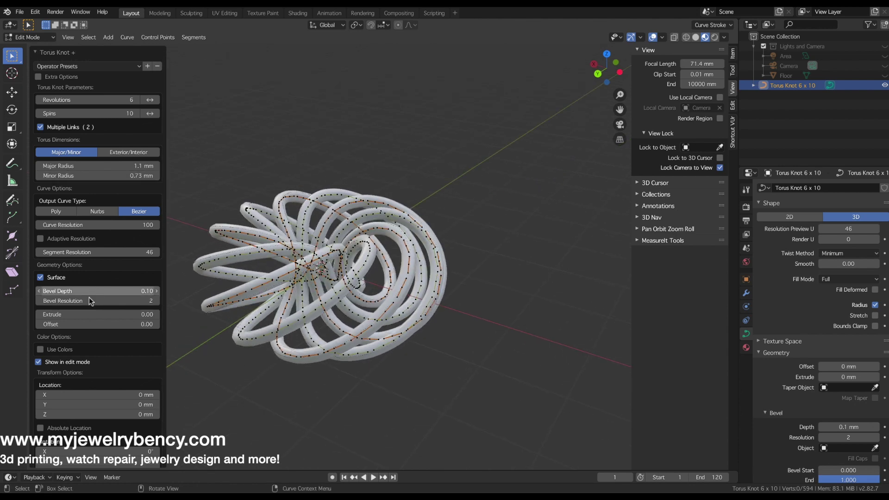
pyautogui.moveTo(73, 253); pyautogui.dragTo(83, 254)
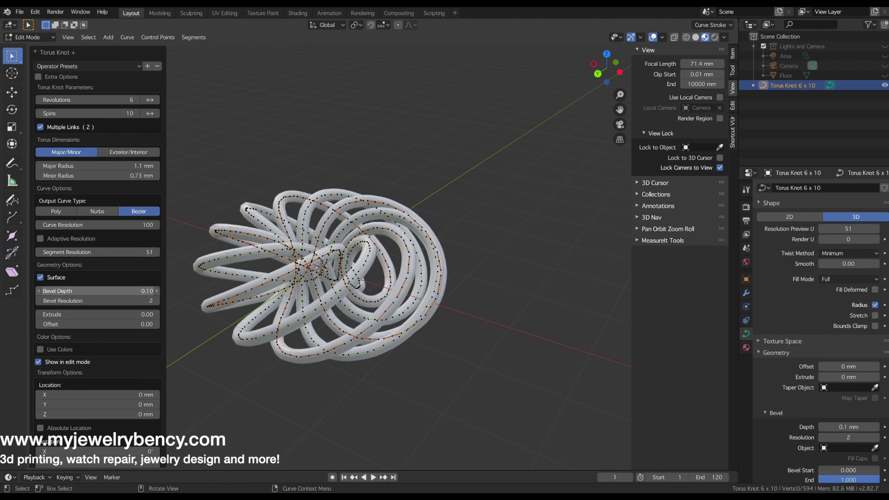
pyautogui.moveTo(67, 295); pyautogui.dragTo(76, 294)
pyautogui.moveTo(226, 255); pyautogui.dragTo(196, 264, button='middle')
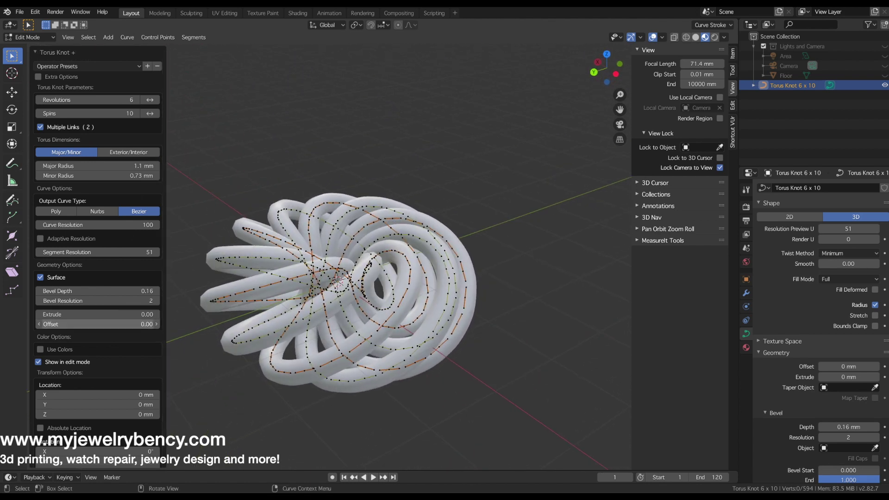
# Try an offset of 0.15 on the torus knot's curve and undo the knot's creation
pyautogui.moveTo(95, 324)
pyautogui.mouseDown()
pyautogui.moveTo(135, 327)
pyautogui.moveTo(76, 325)
pyautogui.moveTo(105, 327)
pyautogui.mouseUp()
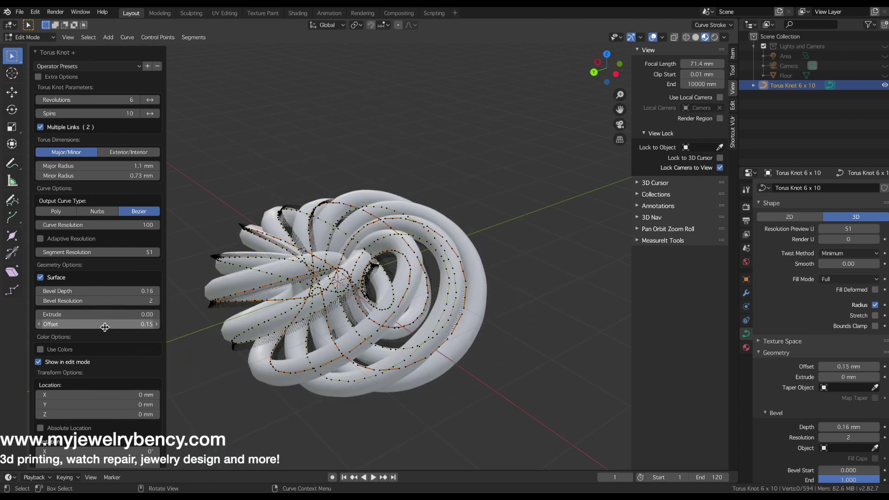
pyautogui.hotkey('ctrl', 'z')
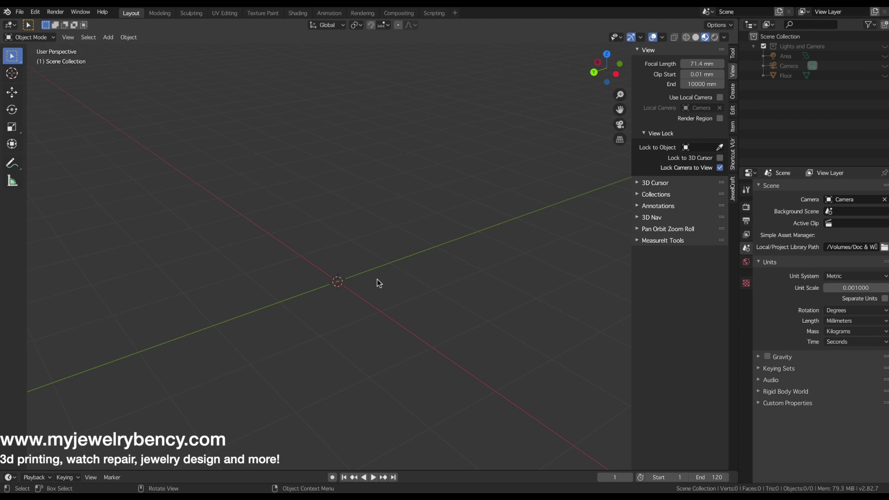
# Add a braid from the curve knots, set its sides to 14, and examine it in Object Mode
pyautogui.hotkey('shift', 'a')
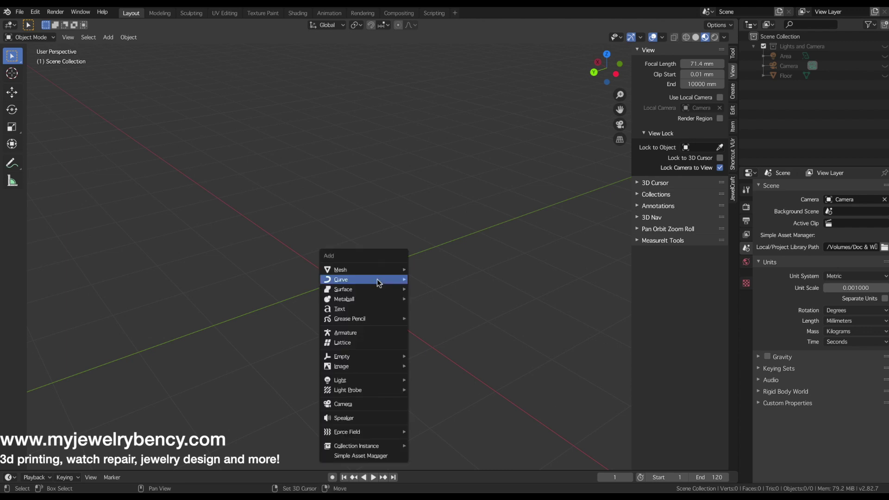
pyautogui.moveTo(377, 279)
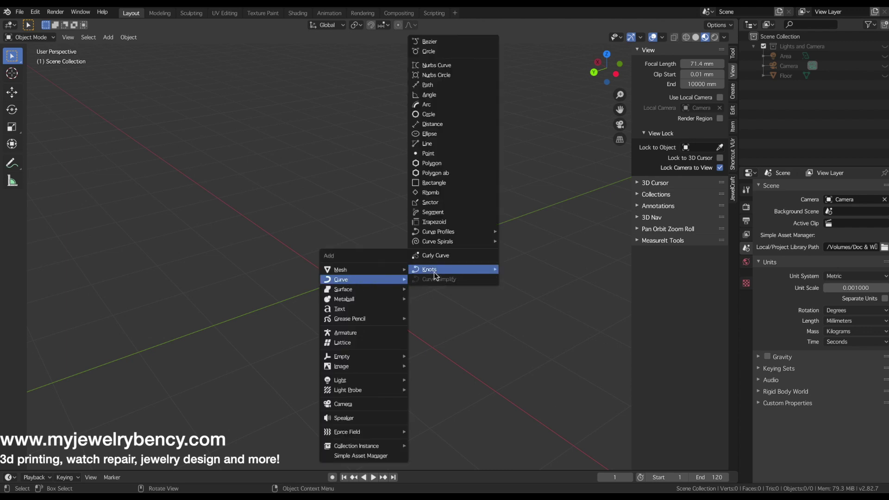
pyautogui.moveTo(432, 271)
pyautogui.click(536, 290)
pyautogui.moveTo(510, 287); pyautogui.dragTo(329, 296, button='middle')
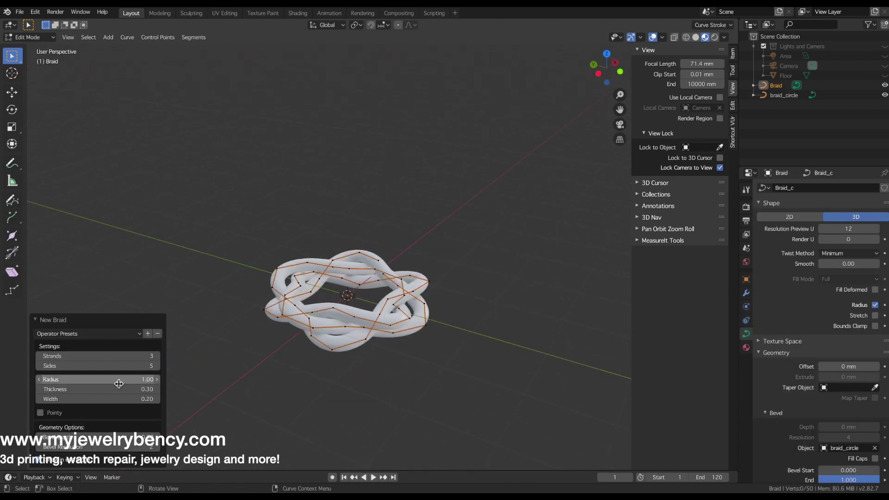
pyautogui.moveTo(111, 358)
pyautogui.mouseDown()
pyautogui.moveTo(120, 358)
pyautogui.moveTo(98, 367)
pyautogui.moveTo(108, 369)
pyautogui.mouseUp()
pyautogui.moveTo(459, 167); pyautogui.dragTo(468, 265, button='middle')
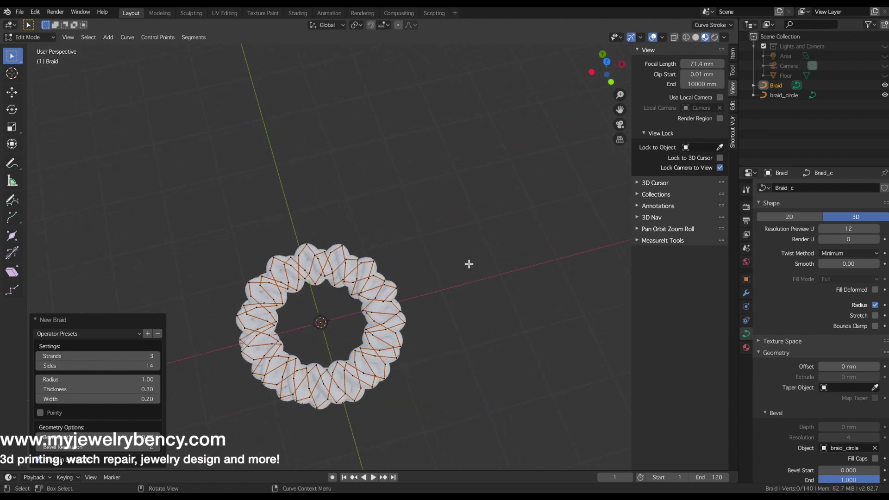
pyautogui.press('Tab')
pyautogui.moveTo(366, 347); pyautogui.dragTo(270, 371, button='middle')
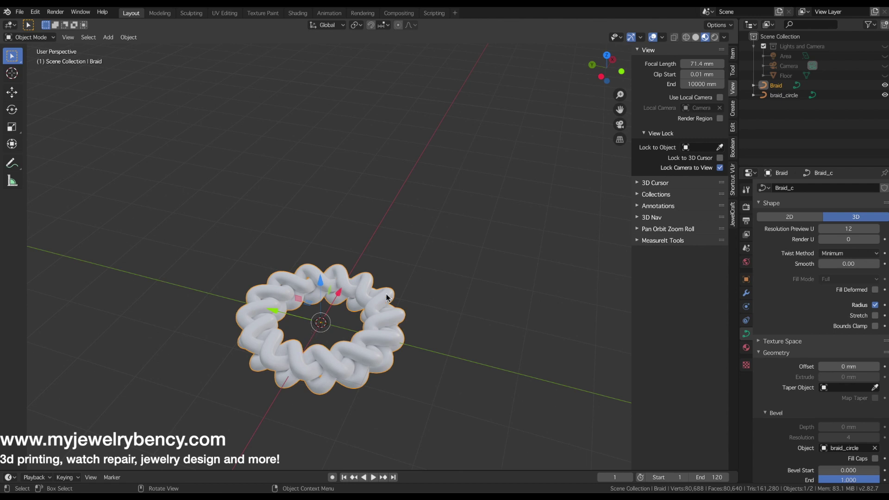
pyautogui.moveTo(310, 333); pyautogui.dragTo(319, 339, button='middle')
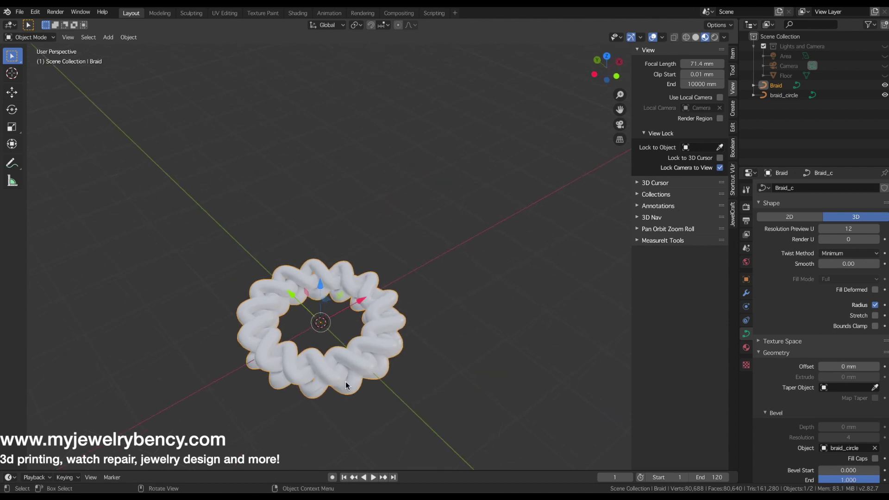
# Scale the braid ring by about 1.368 along the Y axis and inspect the stretched shape
pyautogui.press('s')
pyautogui.press('y')
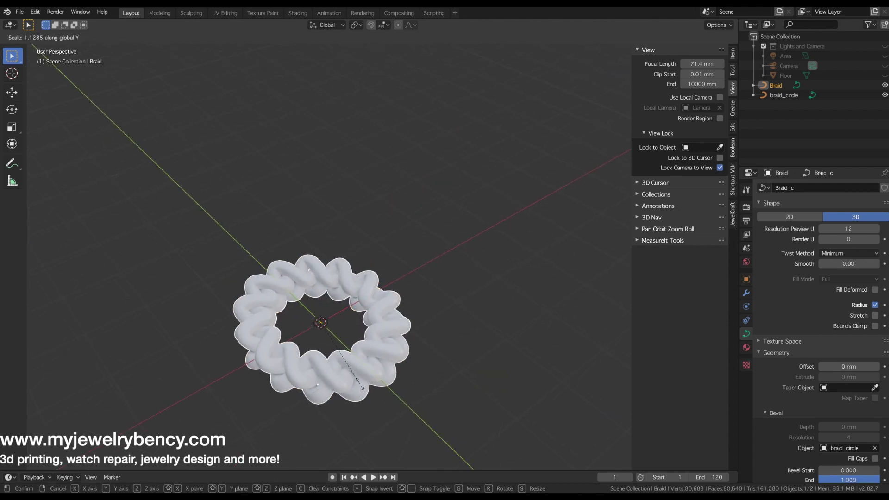
pyautogui.click(377, 392)
pyautogui.moveTo(377, 393); pyautogui.dragTo(298, 370, button='middle')
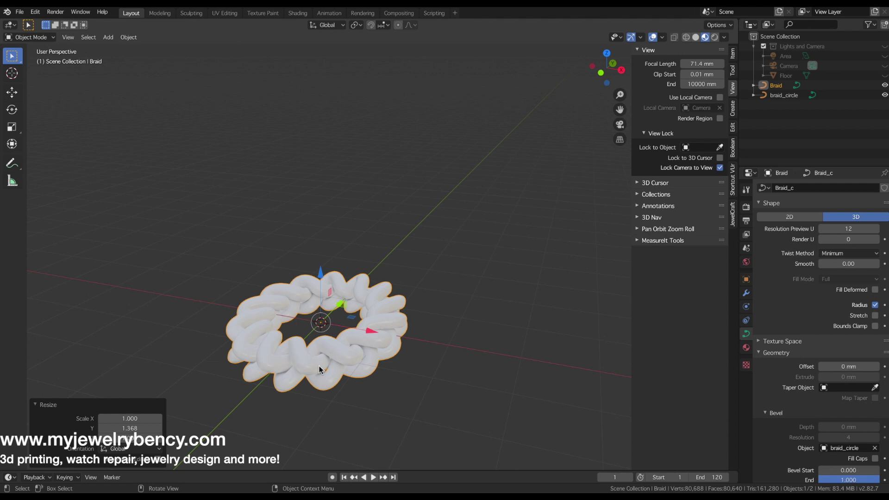
pyautogui.moveTo(338, 326); pyautogui.dragTo(399, 352, button='middle')
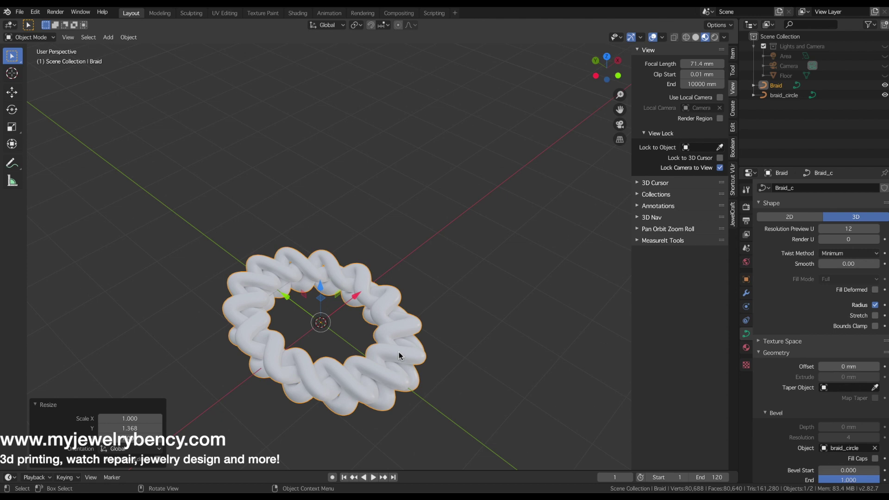
pyautogui.moveTo(399, 352); pyautogui.dragTo(310, 345, button='middle')
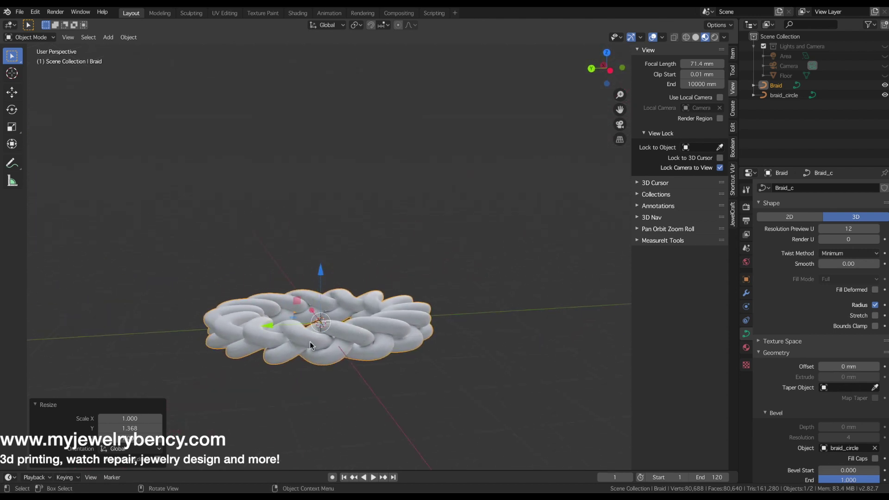
# Delete the braid ring from the scene
pyautogui.moveTo(407, 327); pyautogui.dragTo(405, 328, button='middle')
pyautogui.press('x')
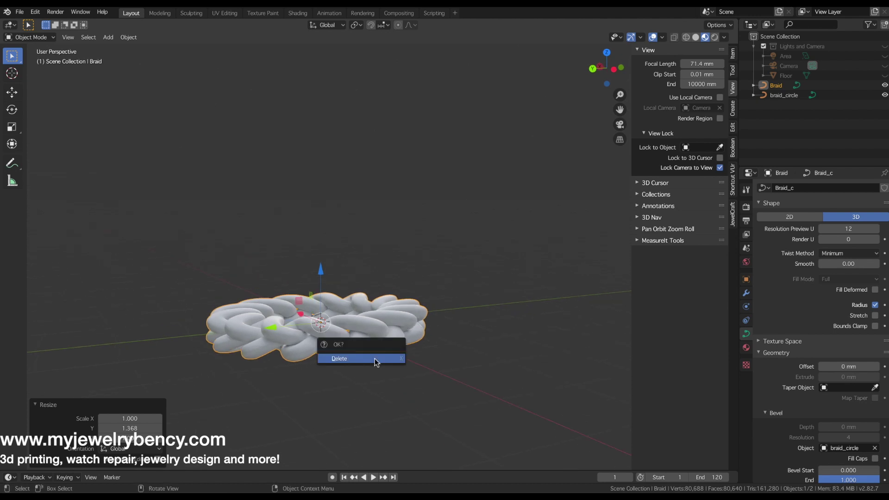
pyautogui.click(377, 359)
# Add a Bezier curve at the origin and enter Edit Mode on it
pyautogui.hotkey('shift', 'a')
pyautogui.moveTo(355, 285)
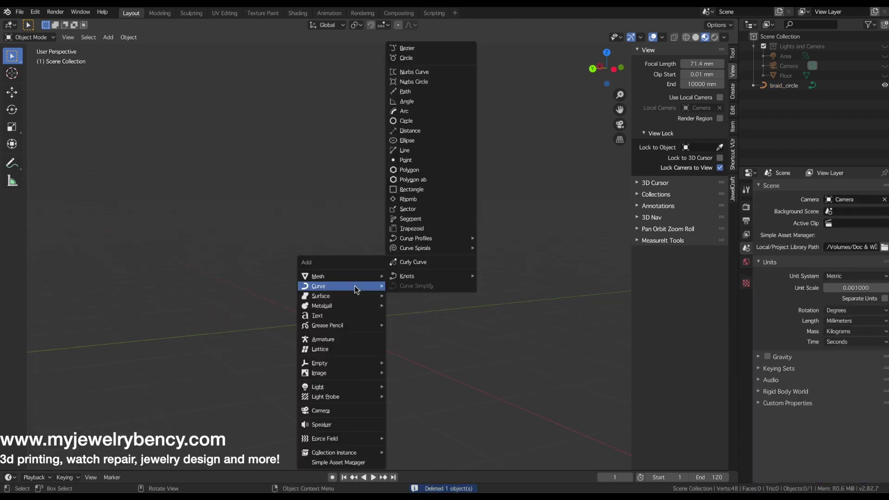
pyautogui.click(413, 51)
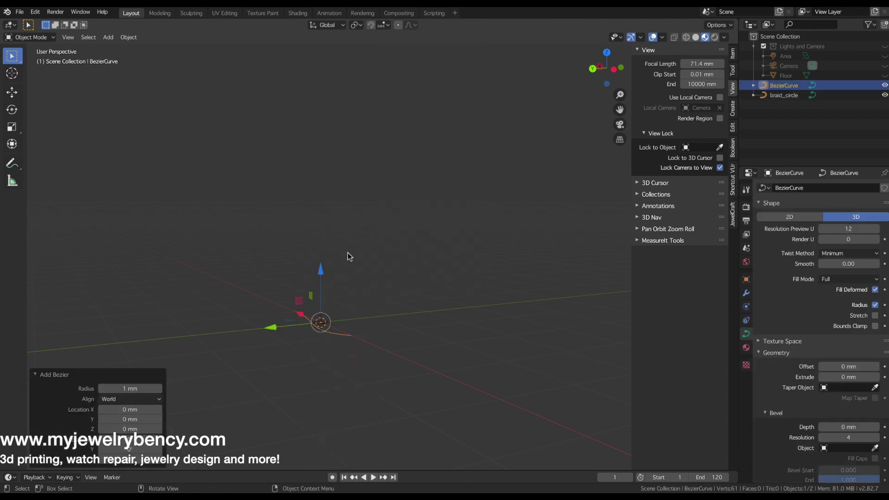
pyautogui.moveTo(383, 343); pyautogui.dragTo(348, 324, button='middle')
pyautogui.press('Tab')
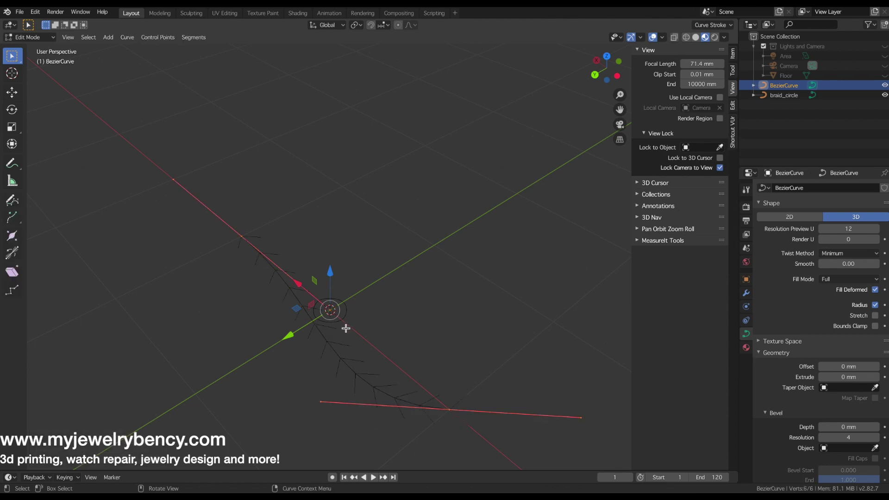
# In top view, move the upper handle of the curve's left point by about -0.035 mm in X and 0.498 mm in Y
pyautogui.click(320, 402)
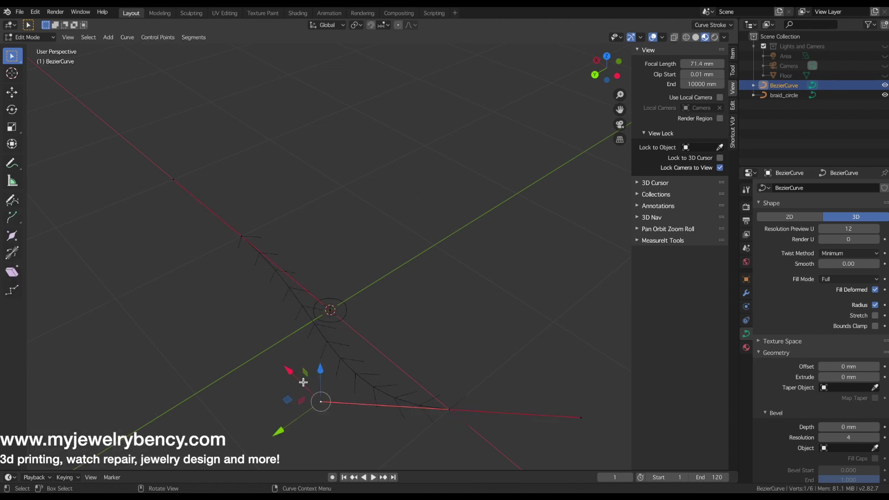
pyautogui.press('KP_7')
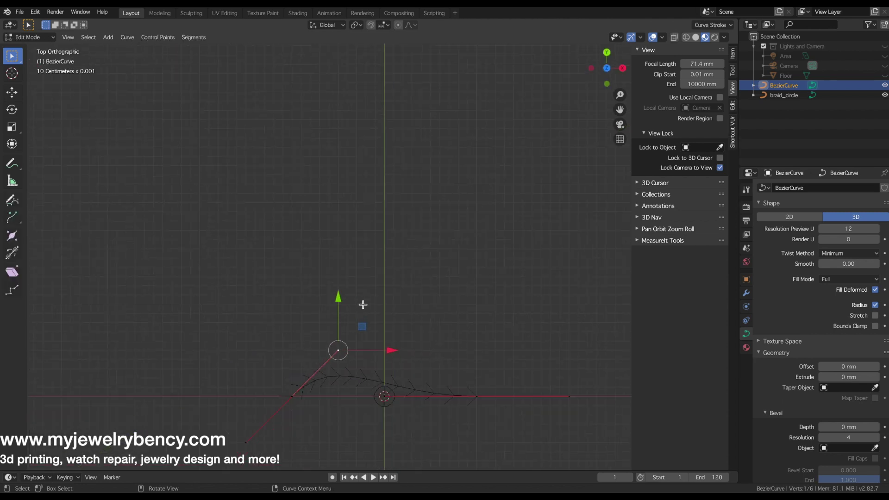
pyautogui.scroll(5, 415, 311)
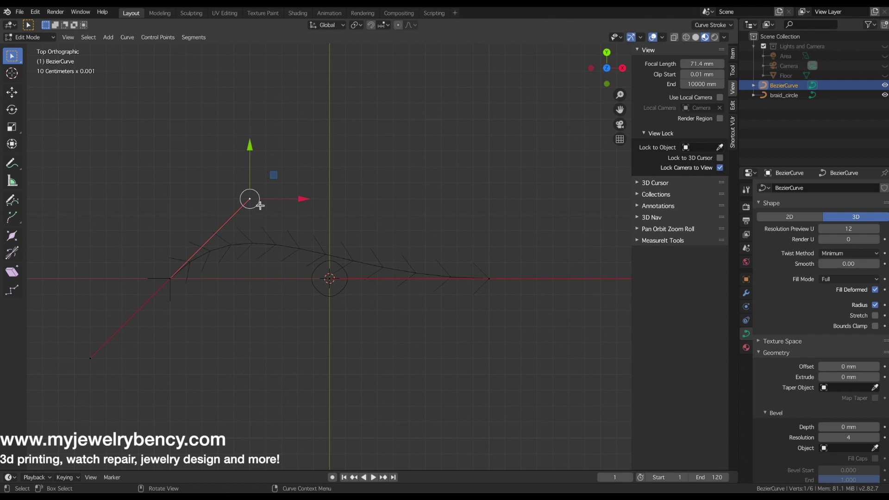
pyautogui.moveTo(260, 205); pyautogui.dragTo(254, 127)
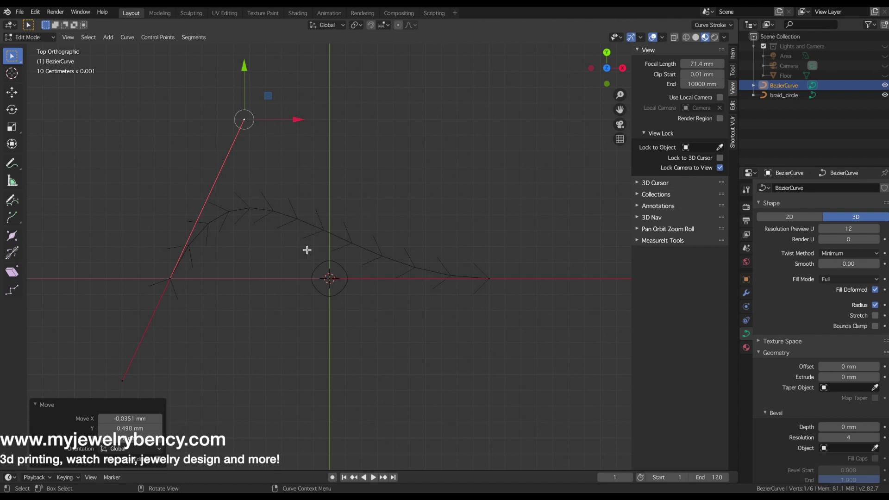
# Leave Edit Mode and delete the Bezier curve
pyautogui.click(234, 352)
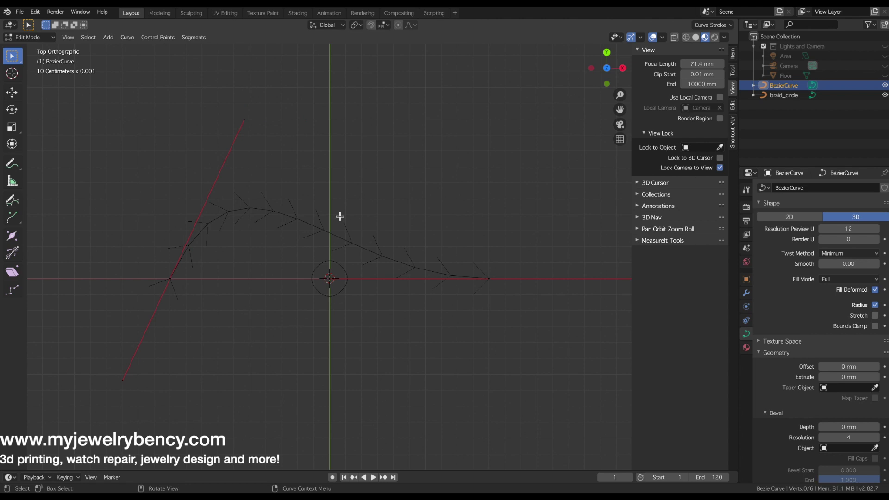
pyautogui.press('Tab')
pyautogui.press('x')
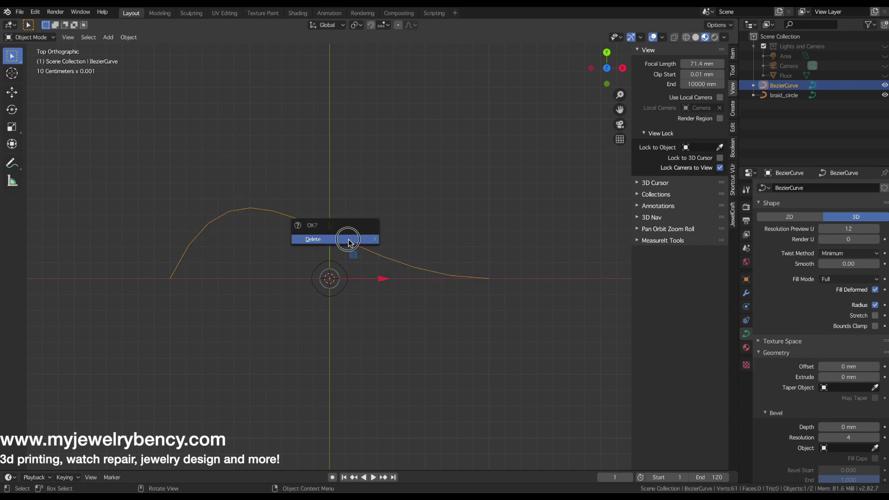
pyautogui.click(349, 242)
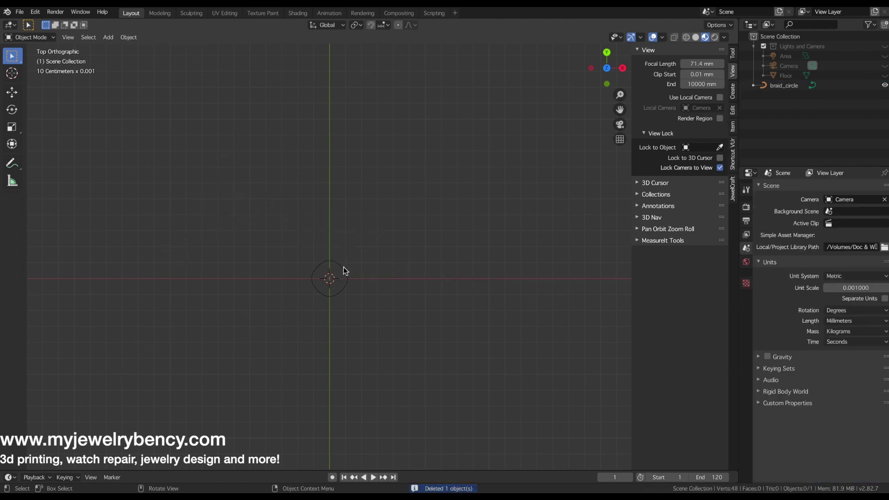
# Add a NURBS curve at the origin and enter Edit Mode on it
pyautogui.scroll(-2, 342, 288)
pyautogui.hotkey('shift', 'a')
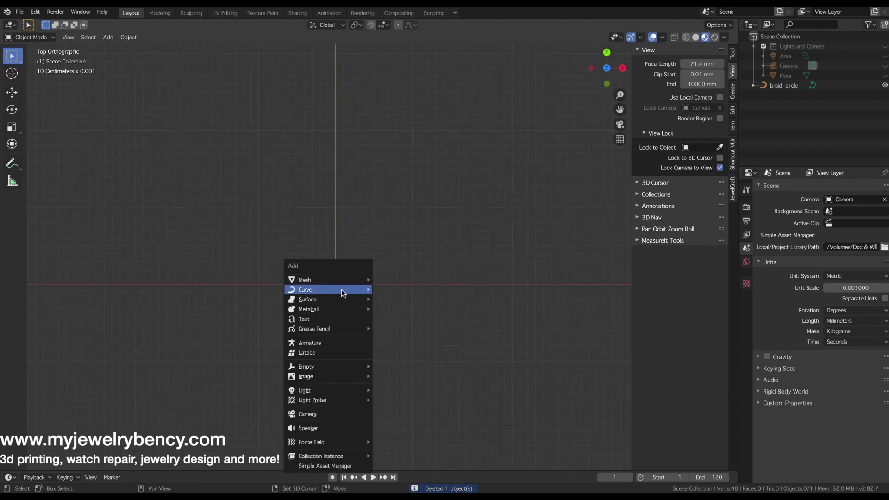
pyautogui.moveTo(341, 290)
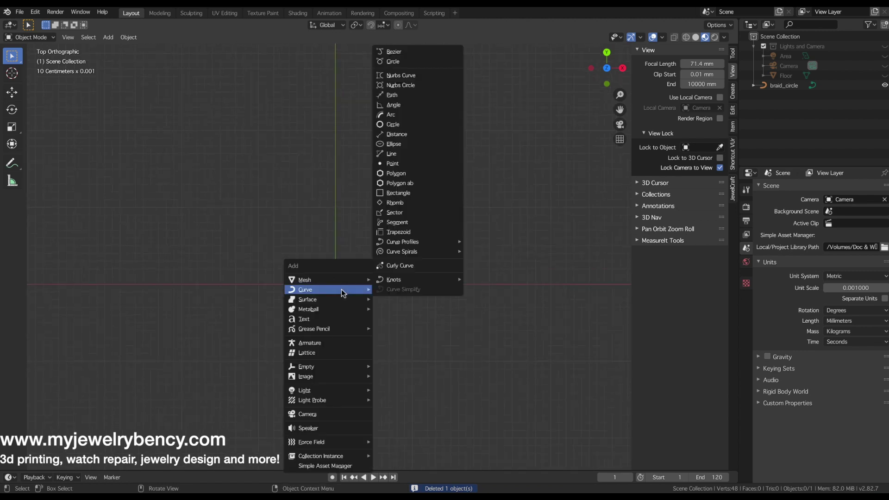
pyautogui.click(414, 77)
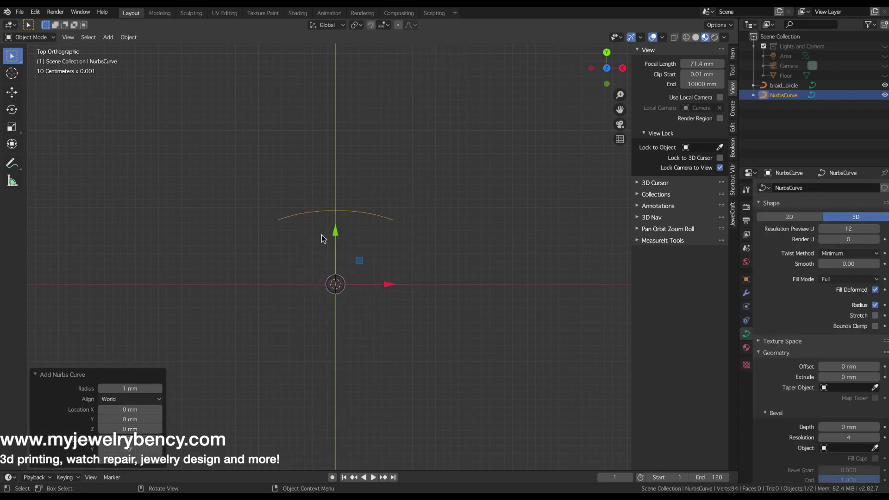
pyautogui.press('Tab')
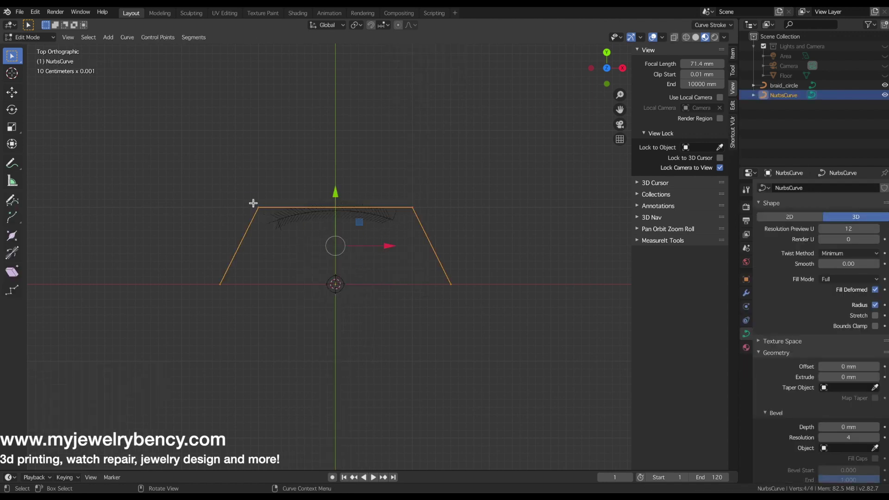
# Extrude two new points from the curve's left end: about 0.35 mm, -1.44 mm, and from there about 2.49 mm across in X
pyautogui.click(220, 285)
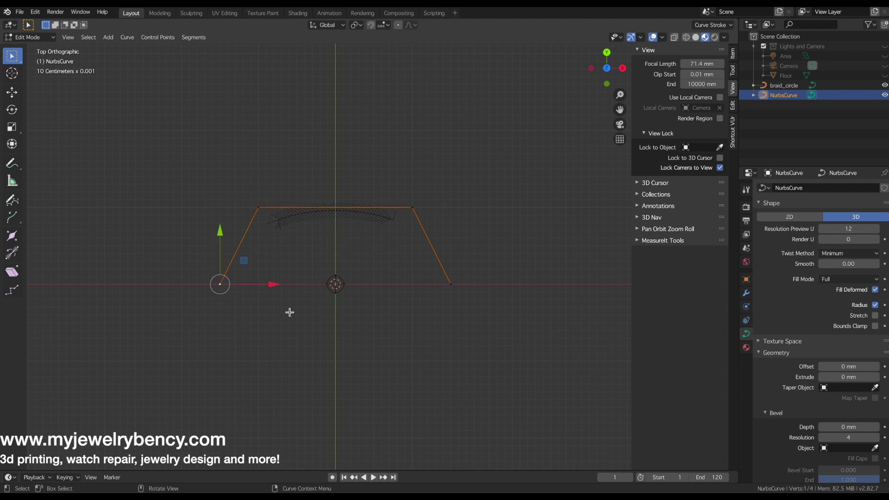
pyautogui.press('e')
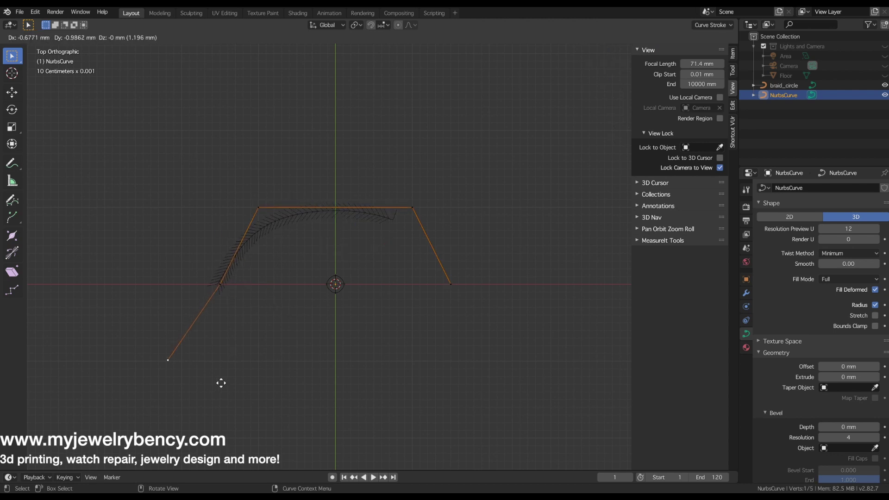
pyautogui.click(302, 411)
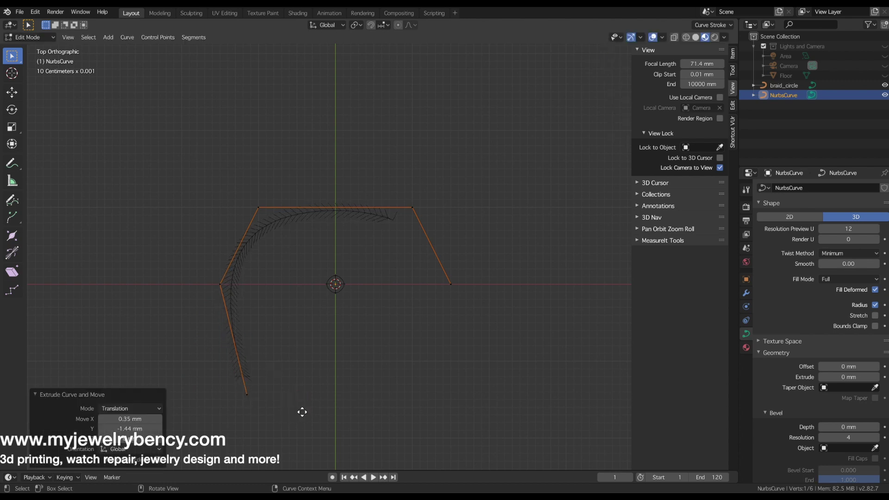
pyautogui.press('e')
pyautogui.click(492, 409)
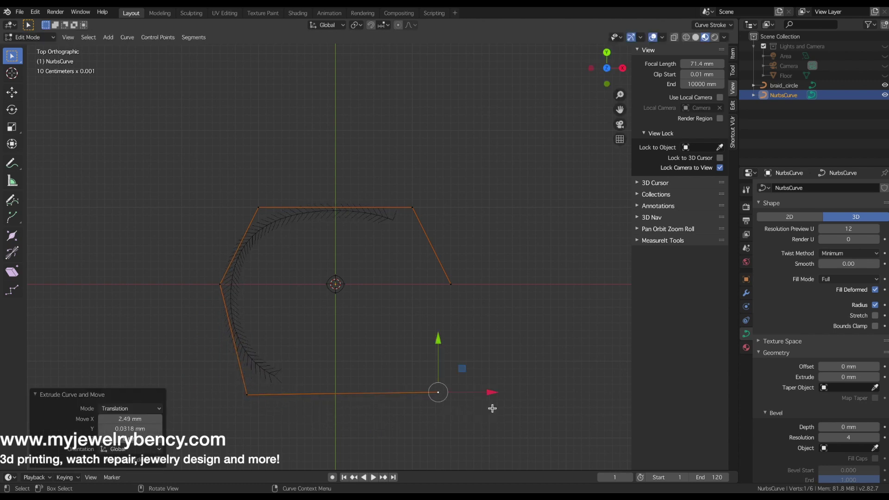
# Move the lower-left control point of the NURBS curve rightward to just below the origin, near the Y axis
pyautogui.click(248, 394)
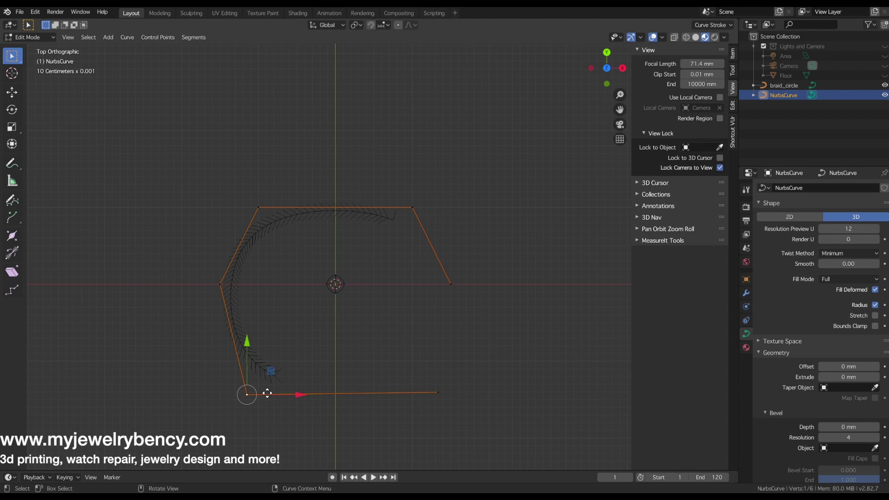
pyautogui.press('g')
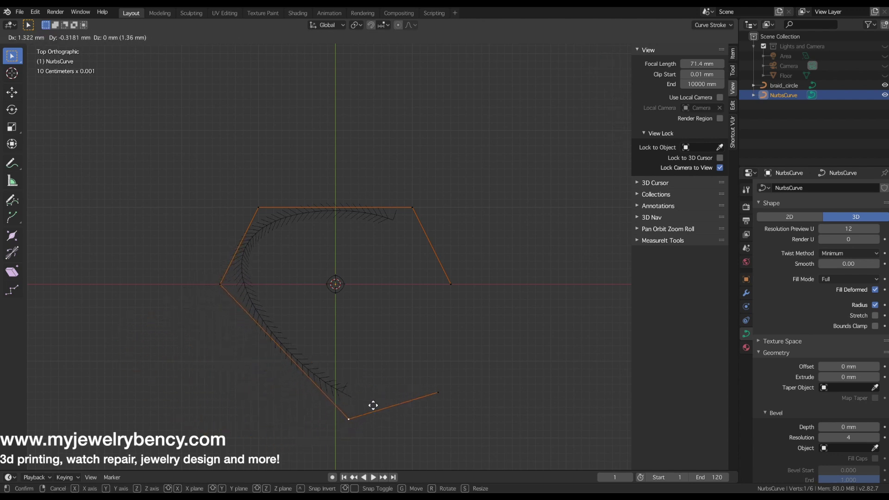
pyautogui.click(373, 396)
# Return to Object Mode and delete the NURBS curve
pyautogui.press('Tab')
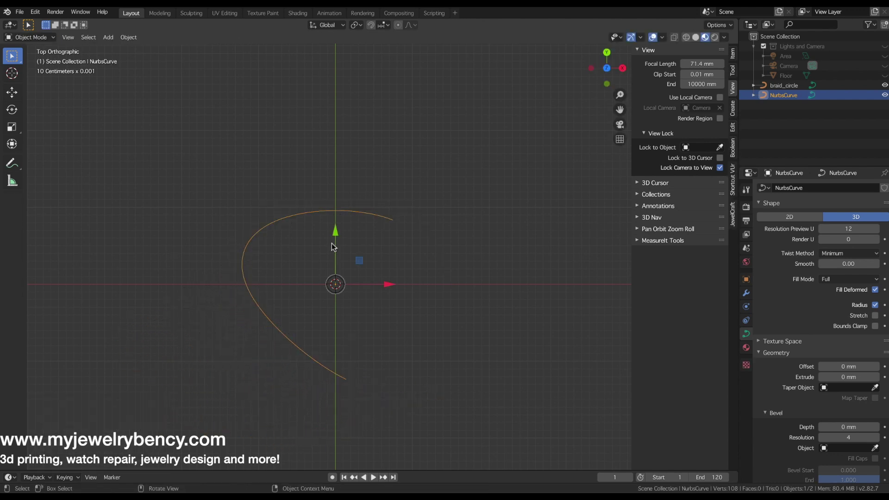
pyautogui.press('x')
pyautogui.click(276, 242)
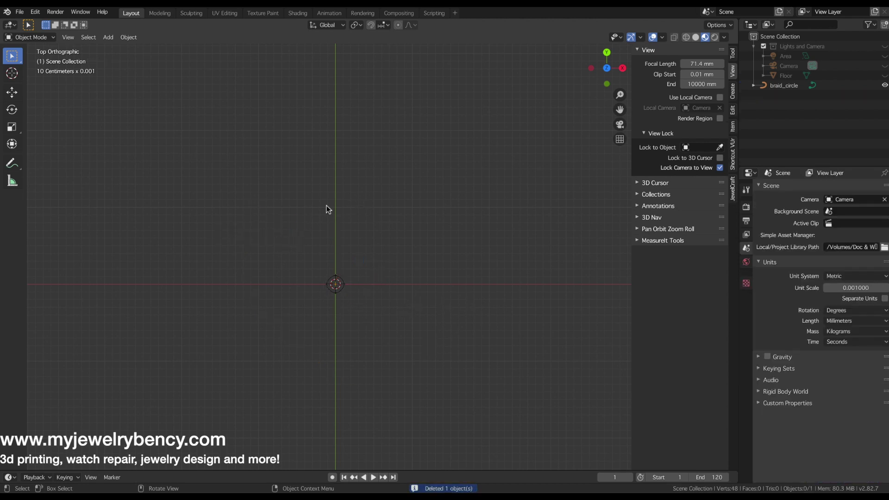
# Add an Ico Sphere with 2 subdivisions and 1 mm radius at the origin and check its mesh in Edit Mode
pyautogui.hotkey('shift', 'a')
pyautogui.moveTo(298, 257)
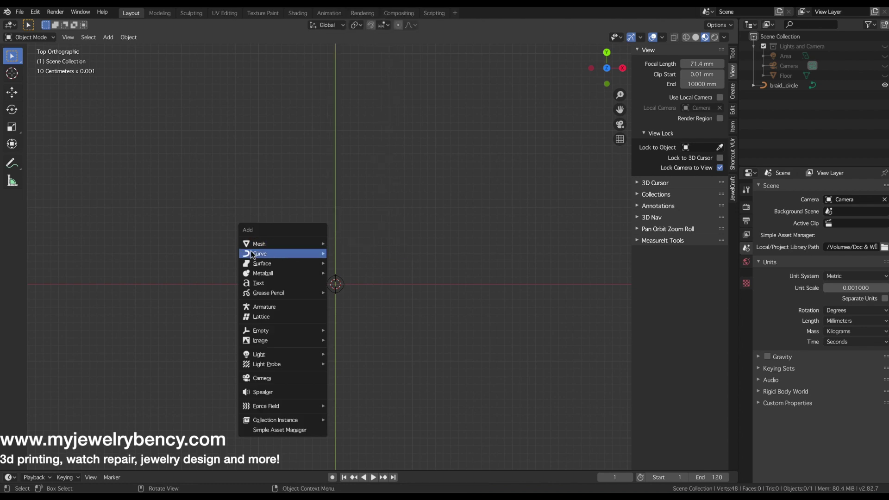
pyautogui.moveTo(259, 244)
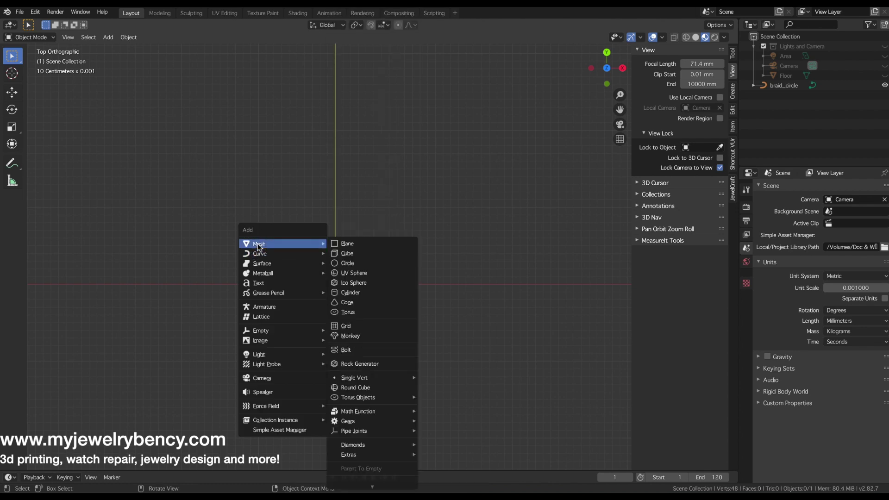
pyautogui.click(363, 286)
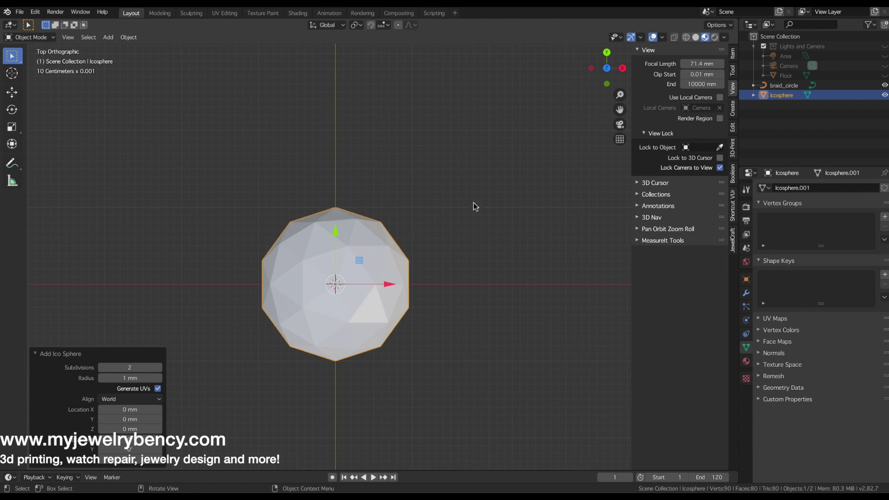
pyautogui.press('KP_5')
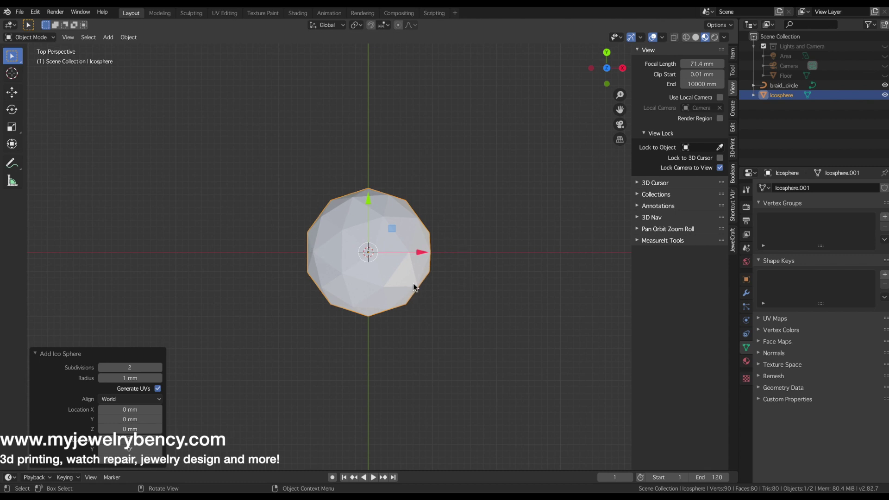
pyautogui.press('Tab')
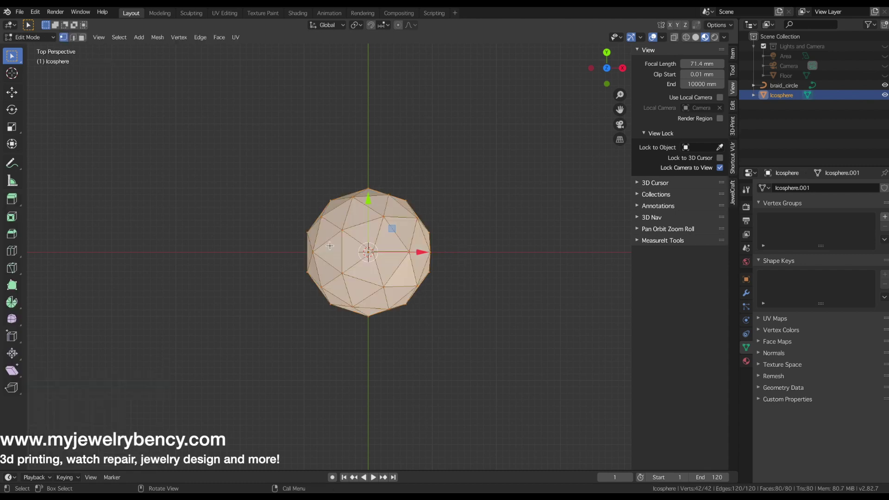
pyautogui.press('Tab')
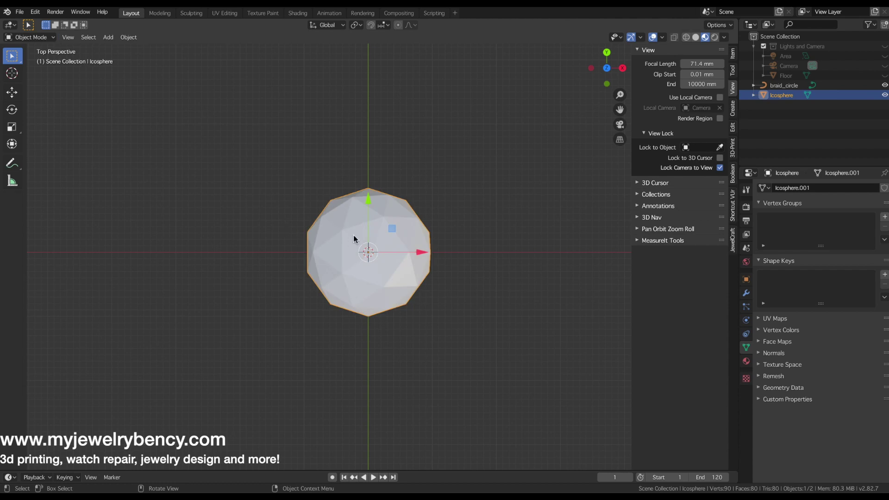
# Add a Celtic Links knot curve that covers the selected ico sphere
pyautogui.hotkey('shift', 'a')
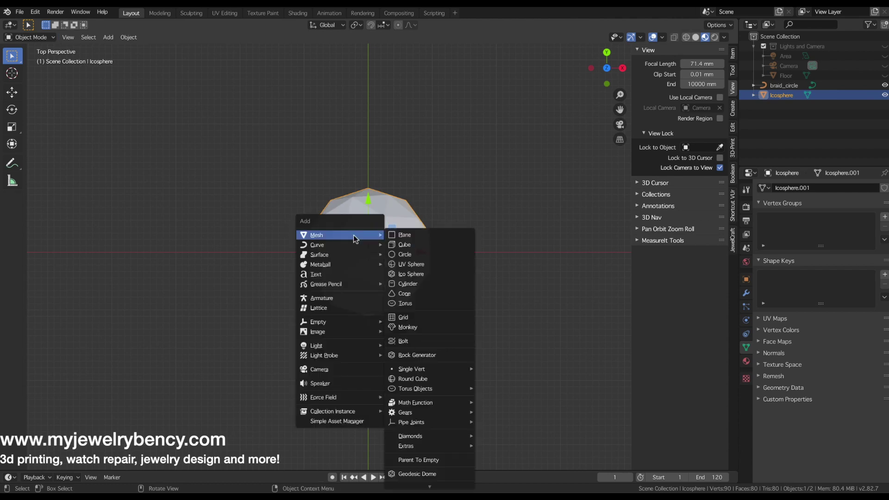
pyautogui.moveTo(326, 247)
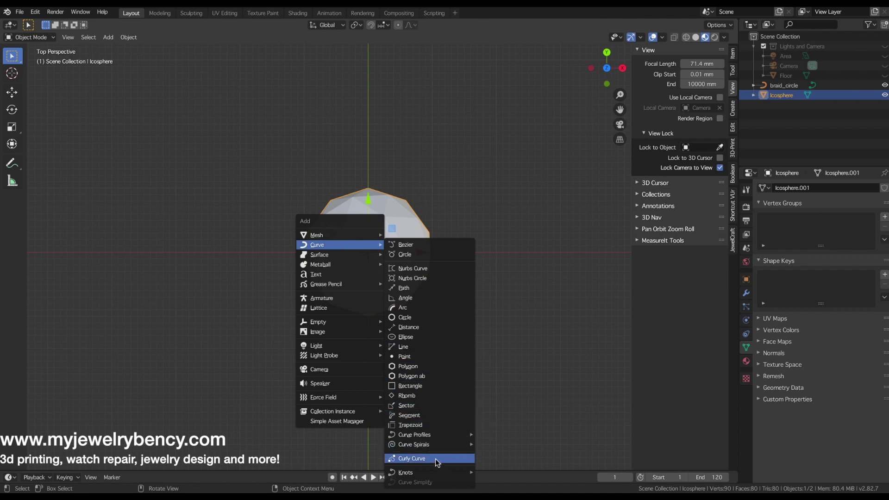
pyautogui.moveTo(424, 472)
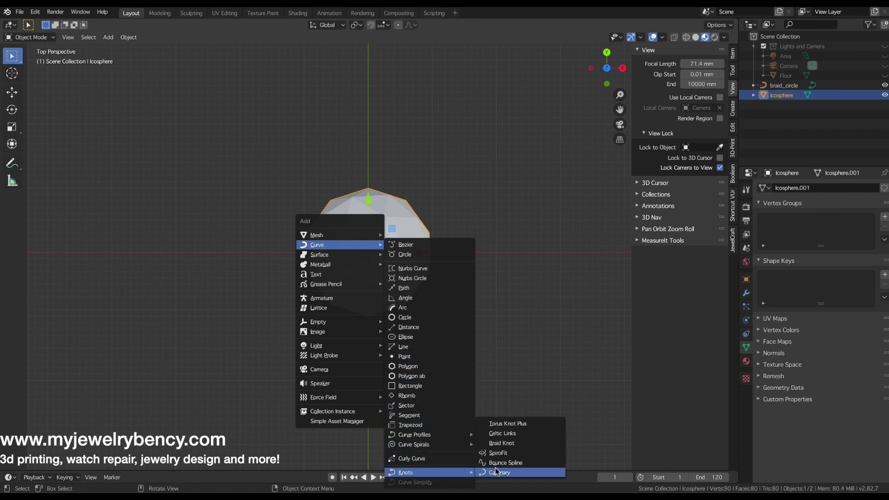
pyautogui.click(501, 436)
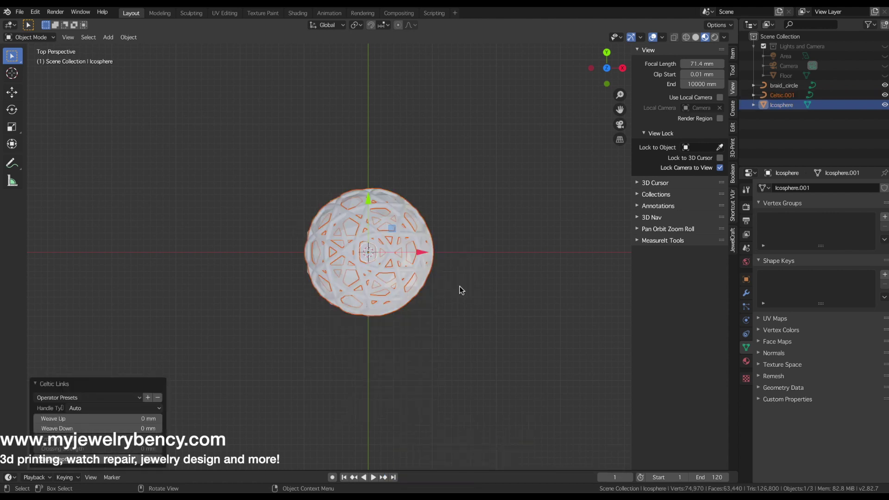
# Try a Weave Up of -0.24 mm on the Celtic links, and reset it to 0
pyautogui.moveTo(358, 317); pyautogui.dragTo(397, 308, button='middle')
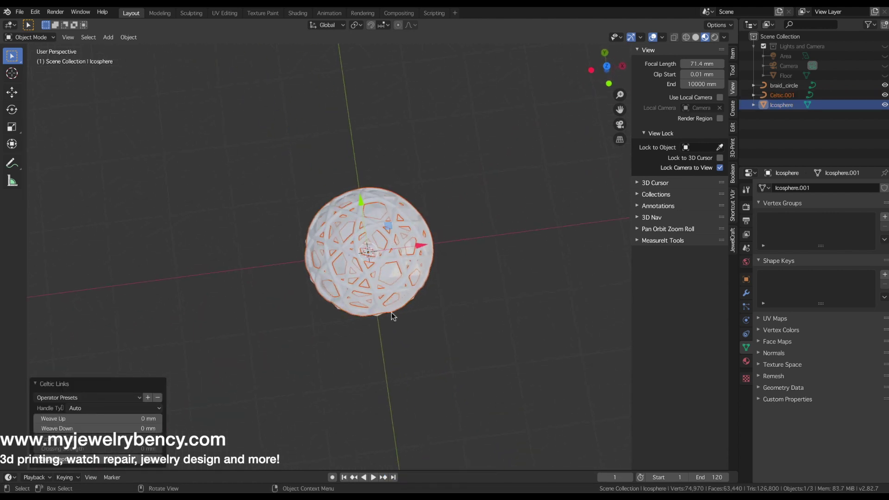
pyautogui.moveTo(121, 419)
pyautogui.mouseDown()
pyautogui.moveTo(132, 419)
pyautogui.moveTo(121, 420)
pyautogui.mouseUp()
pyautogui.click(120, 420)
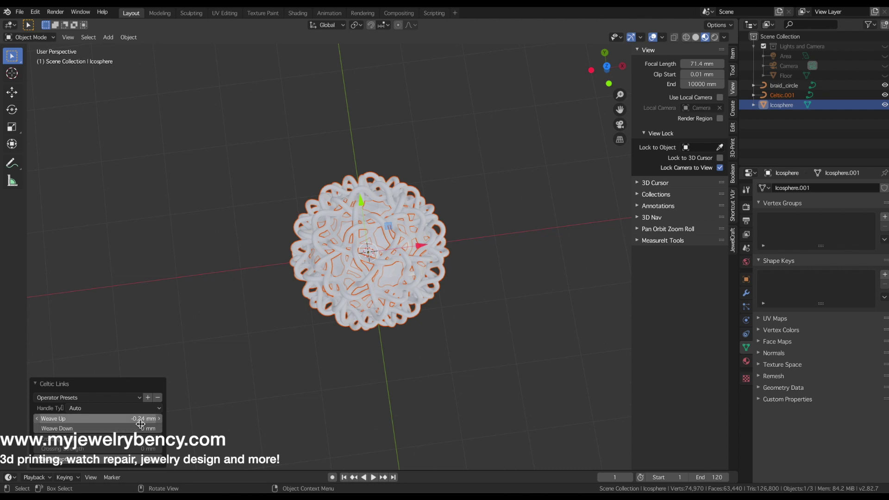
pyautogui.write('0')
pyautogui.press('Return')
# Try a Weave Down of -0.15 mm on the Celtic links, and reset it to 0
pyautogui.moveTo(105, 428)
pyautogui.mouseDown()
pyautogui.moveTo(118, 427)
pyautogui.moveTo(100, 425)
pyautogui.mouseUp()
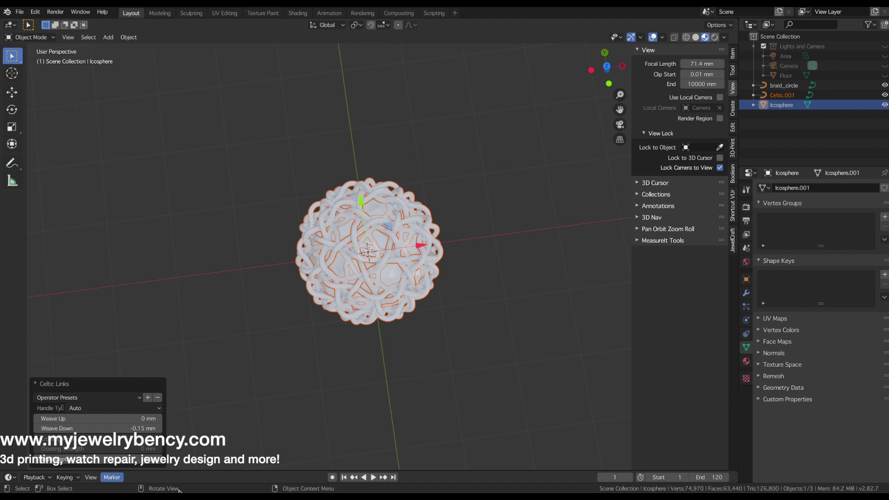
pyautogui.click(108, 429)
pyautogui.write('0')
pyautogui.press('Return')
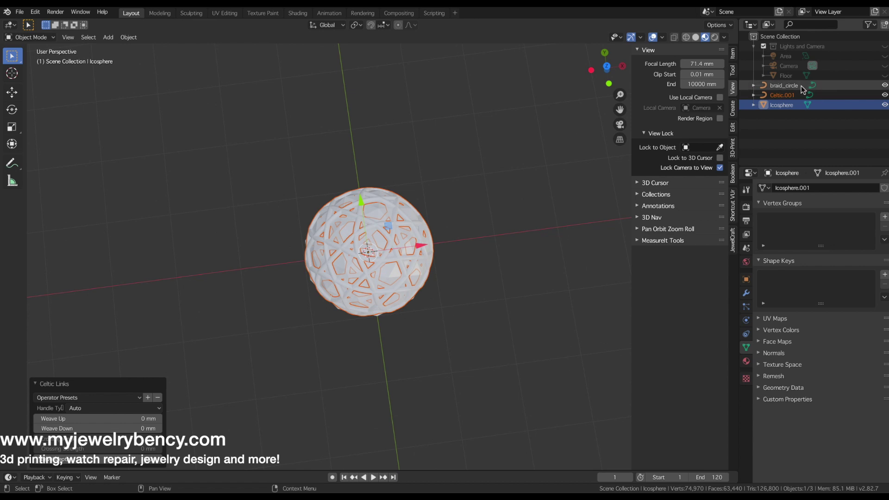
# Hide the ico sphere and examine the Celtic links curve's control points in Edit Mode, returning to Object Mode
pyautogui.click(885, 105)
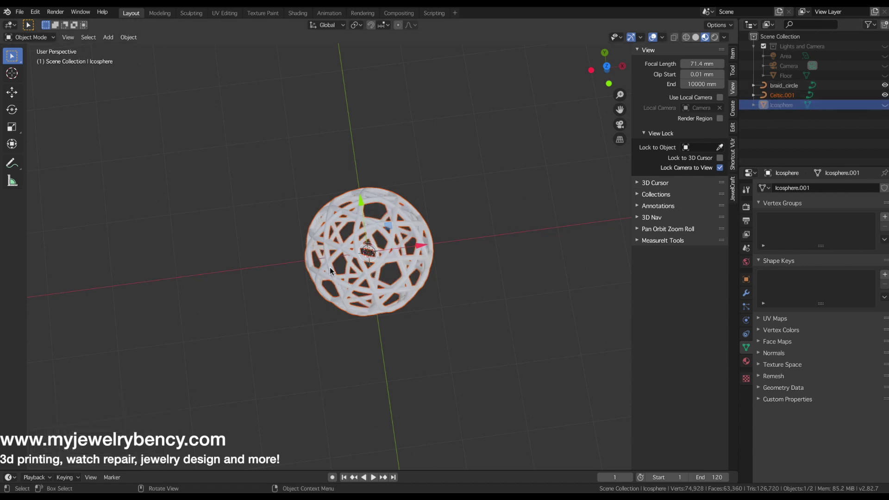
pyautogui.moveTo(326, 260); pyautogui.dragTo(345, 232, button='middle')
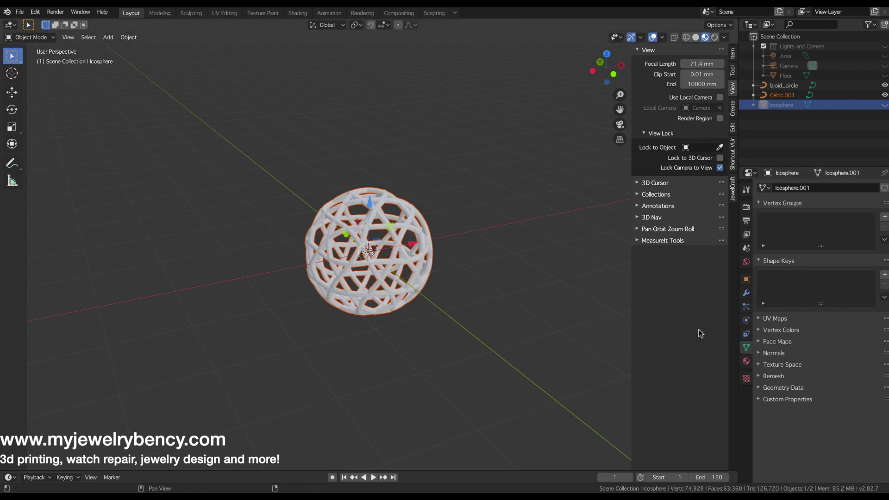
pyautogui.click(411, 271)
pyautogui.press('Tab')
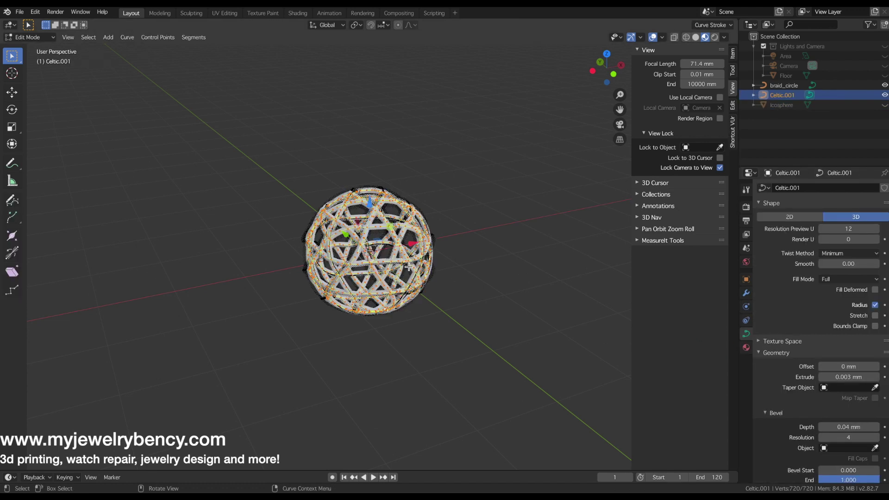
pyautogui.scroll(5, 407, 275)
pyautogui.moveTo(407, 275); pyautogui.dragTo(487, 169, button='middle')
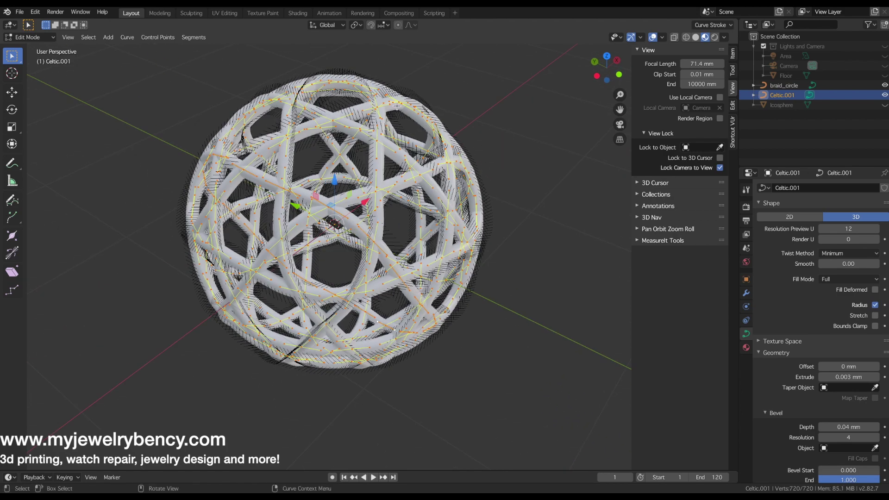
pyautogui.moveTo(238, 211); pyautogui.dragTo(362, 262, button='middle')
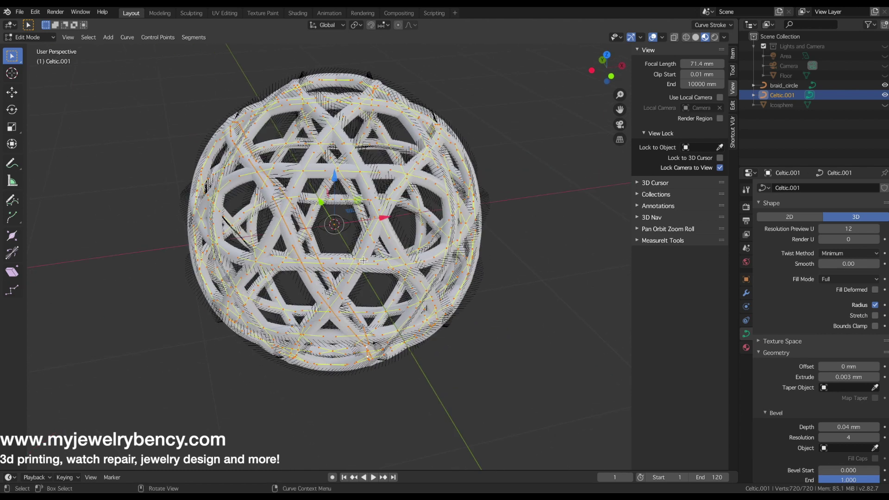
pyautogui.scroll(-5, 362, 260)
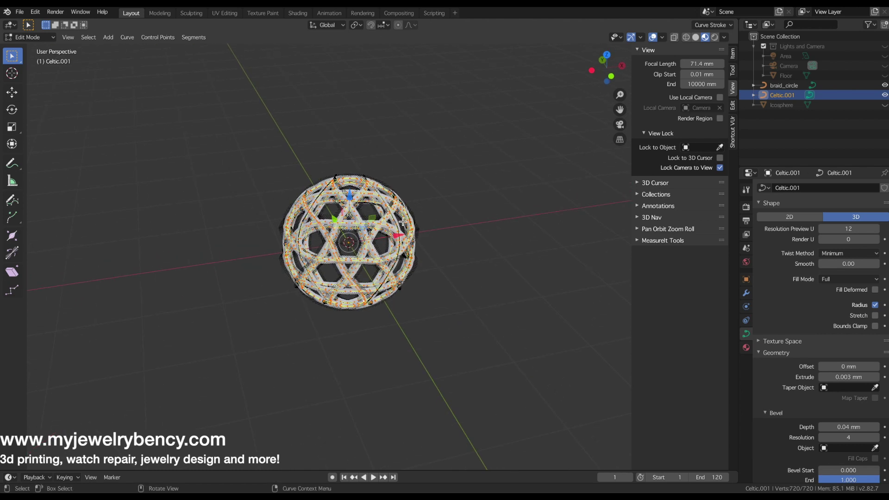
pyautogui.press('Tab')
# Delete the Celtic links curve
pyautogui.moveTo(468, 252); pyautogui.dragTo(356, 190, button='middle')
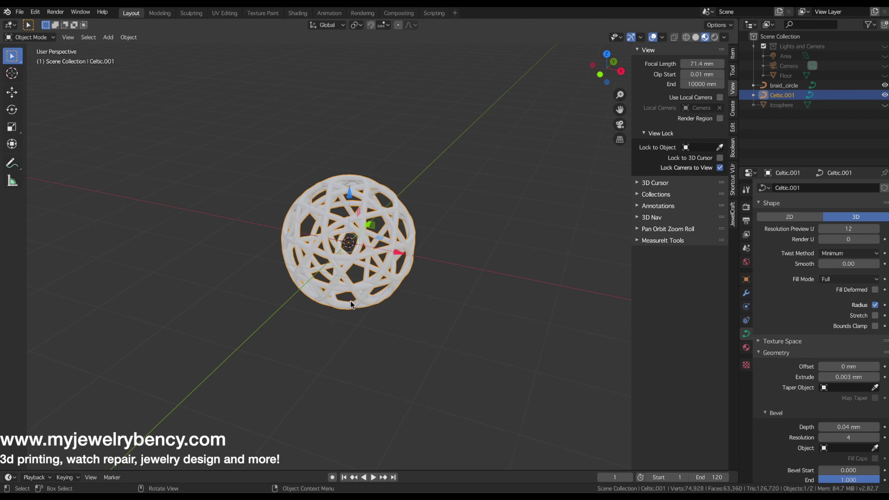
pyautogui.press('x')
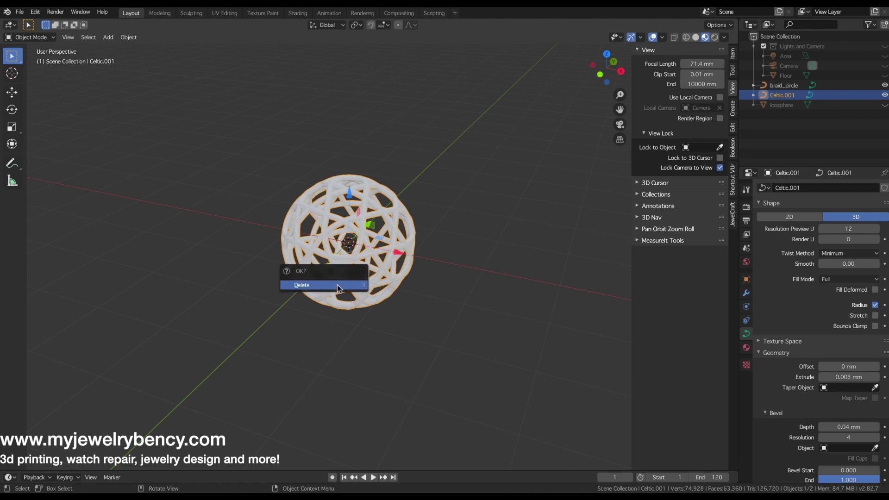
pyautogui.click(338, 287)
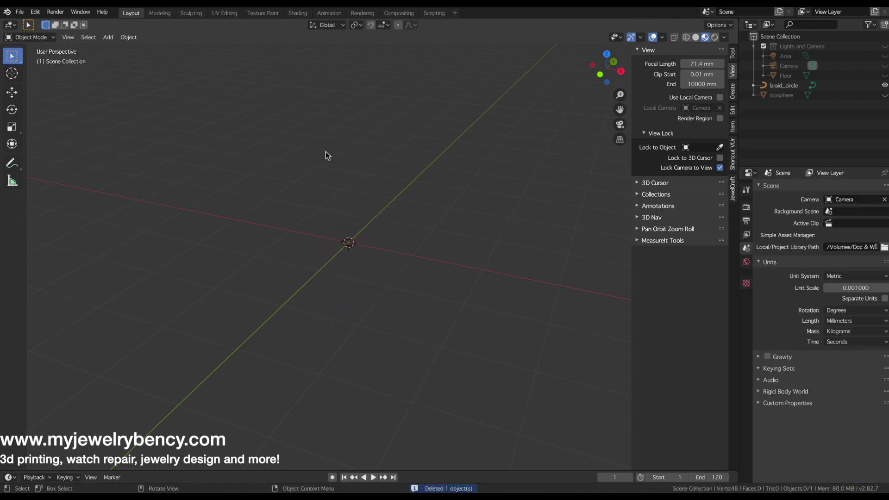
pyautogui.hotkey('shift', 'a')
pyautogui.moveTo(354, 280)
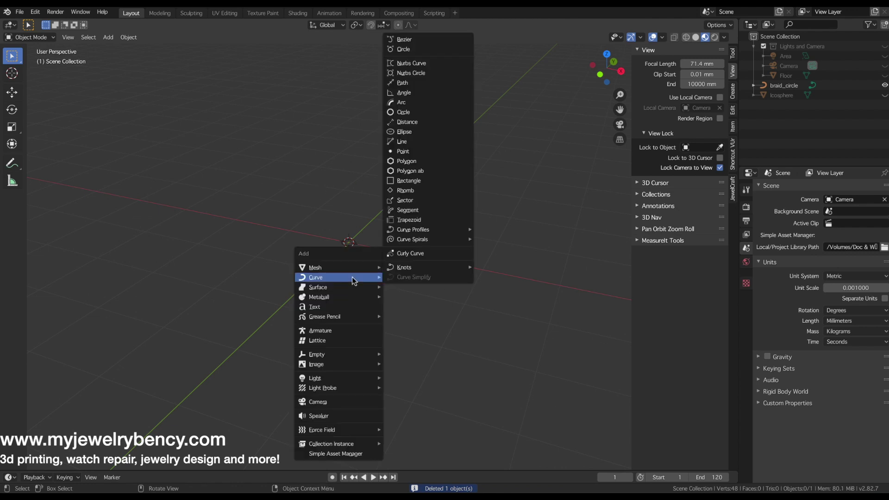
pyautogui.click(424, 253)
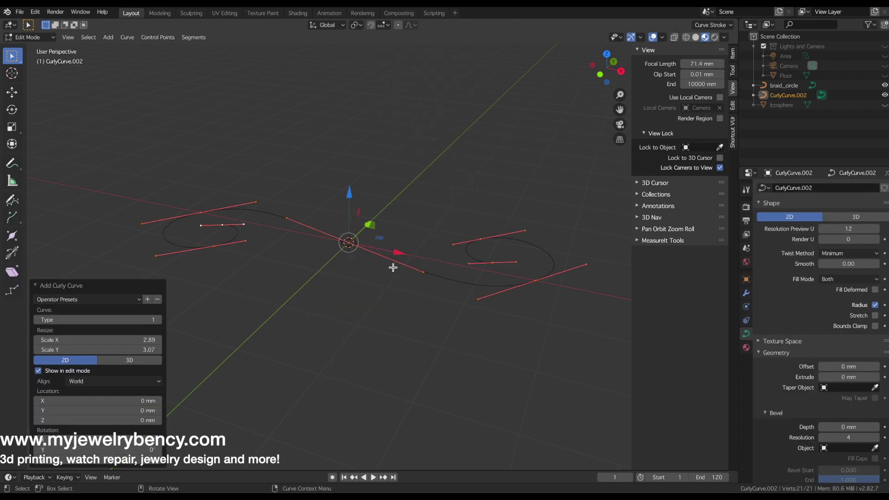
pyautogui.hotkey('ctrl', 'z')
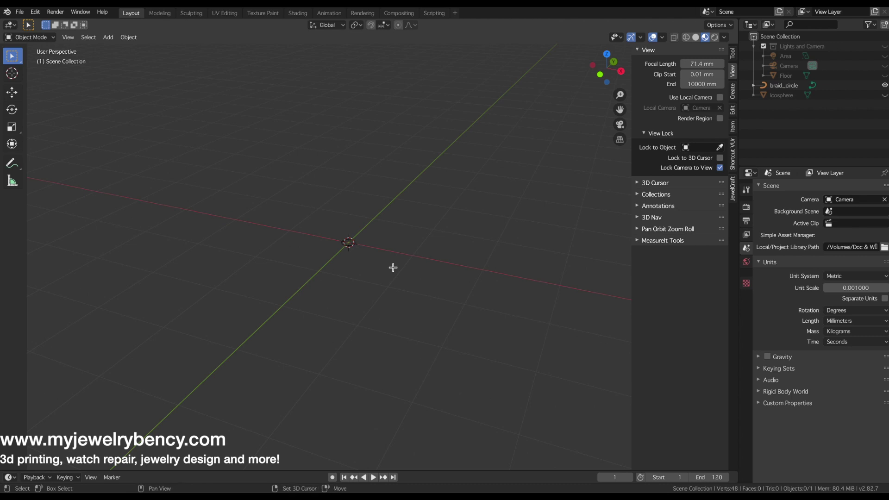
pyautogui.hotkey('shift', 'a')
pyautogui.moveTo(392, 269)
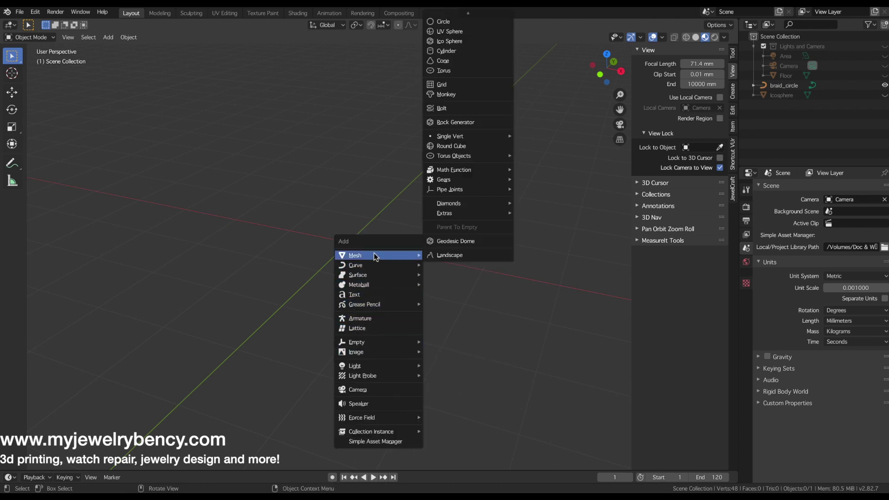
pyautogui.moveTo(355, 265)
pyautogui.moveTo(471, 258)
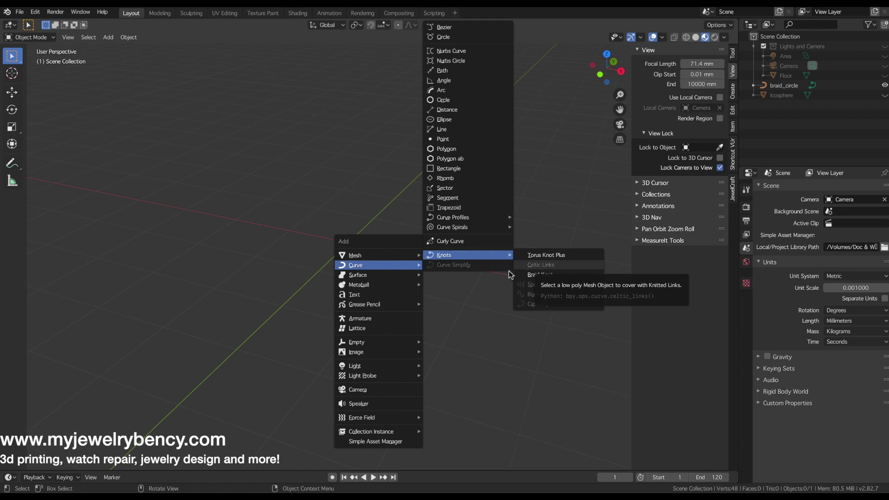
# Add another Ico Sphere with 2 subdivisions and 1 mm radius at the origin
pyautogui.hotkey('shift', 'a')
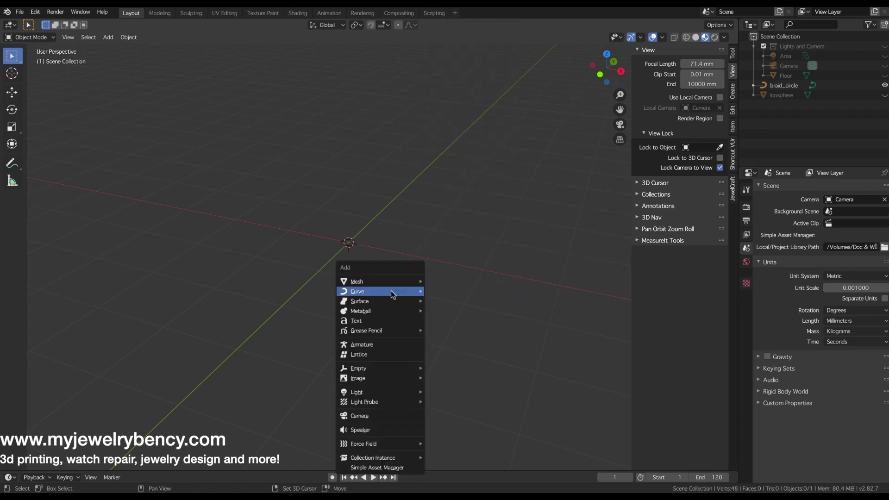
pyautogui.moveTo(378, 283)
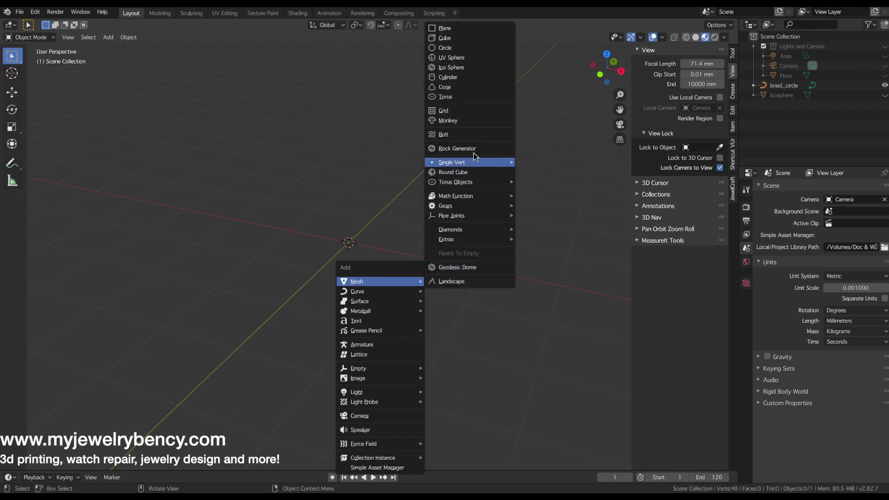
pyautogui.click(460, 68)
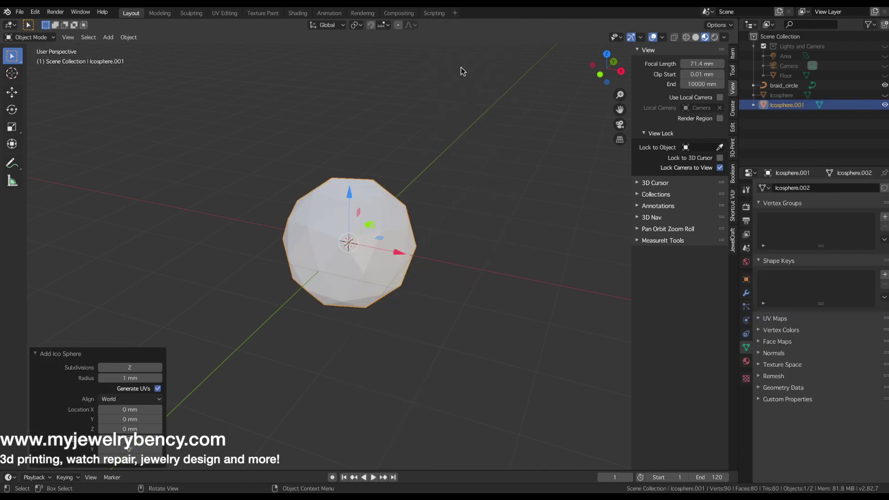
# Add a Bounce Spline with 1000 bounces to the new ico sphere and enter Edit Mode on the spline
pyautogui.hotkey('shift', 'a')
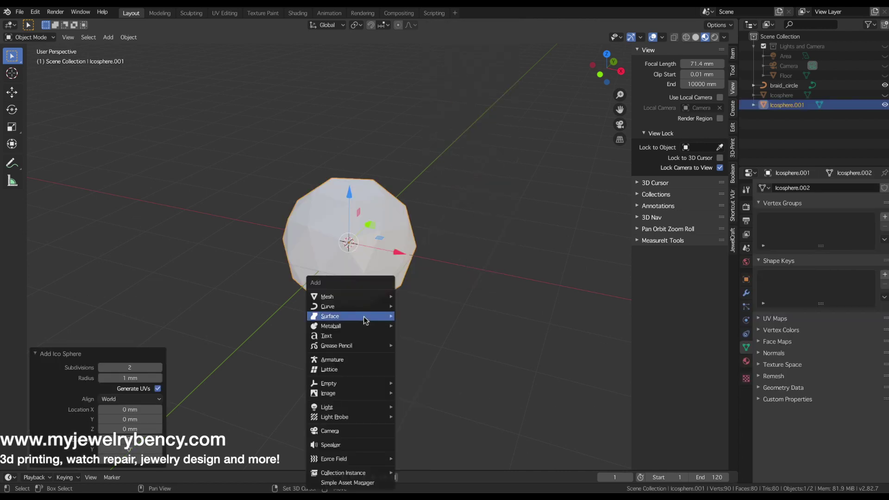
pyautogui.moveTo(340, 308)
pyautogui.moveTo(450, 298)
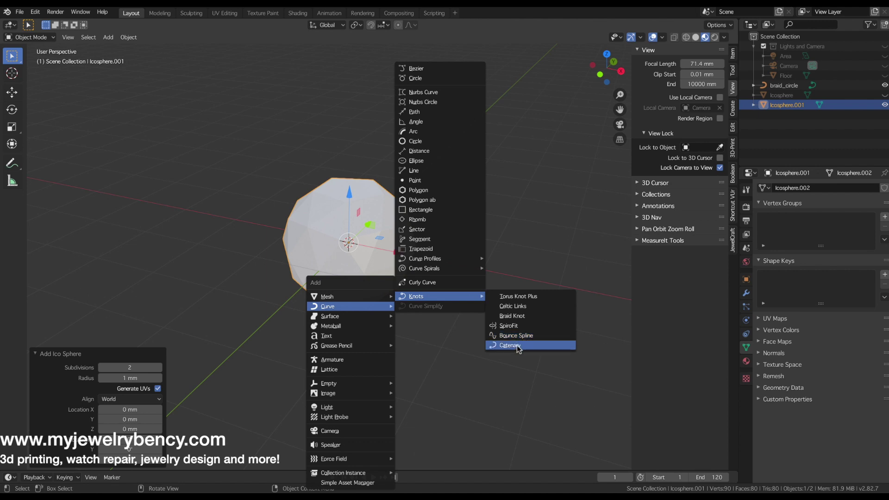
pyautogui.click(533, 340)
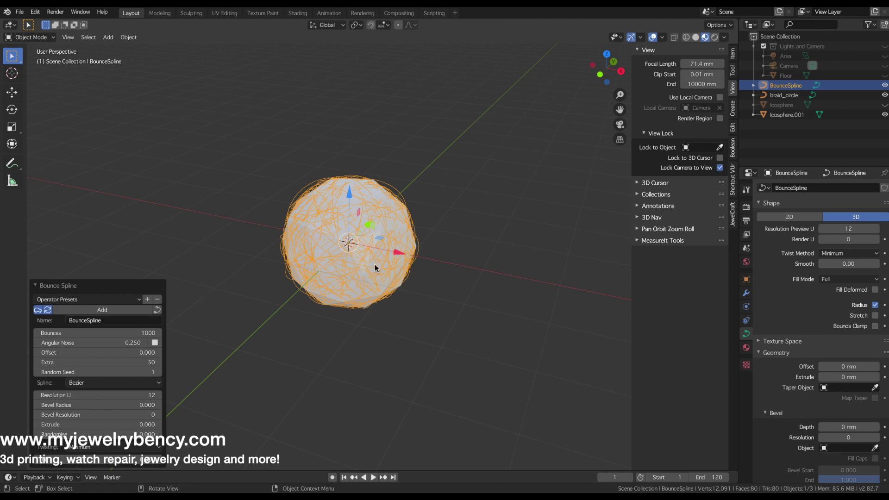
pyautogui.press('Tab')
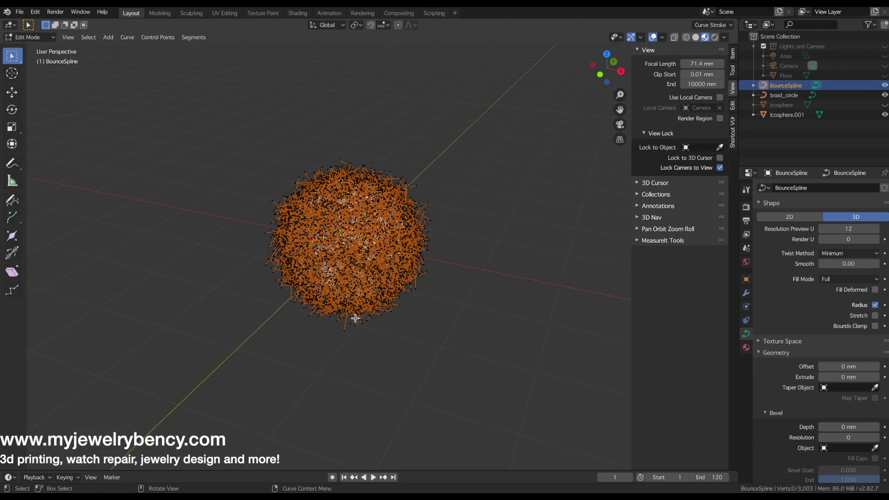
# Return to Object Mode and give the Bounce Spline an extrude of 0.019 mm and a bevel depth of 0.023 mm
pyautogui.scroll(7, 363, 256)
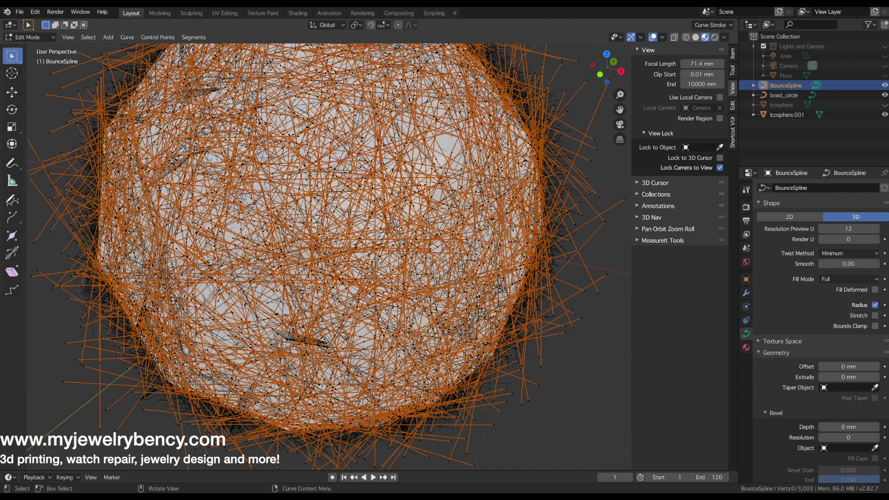
pyautogui.press('Tab')
pyautogui.moveTo(371, 265); pyautogui.dragTo(431, 315, button='middle')
pyautogui.scroll(-3, 443, 294)
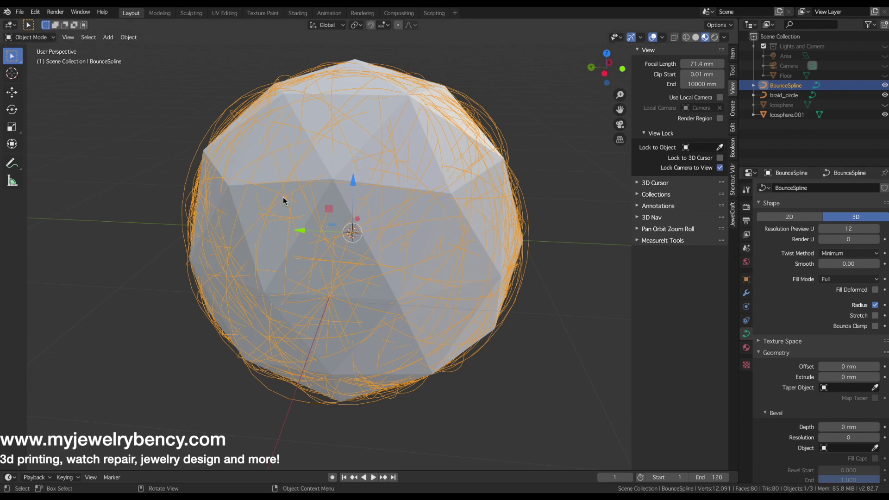
pyautogui.moveTo(849, 377)
pyautogui.mouseDown()
pyautogui.moveTo(866, 377)
pyautogui.moveTo(834, 380)
pyautogui.mouseUp()
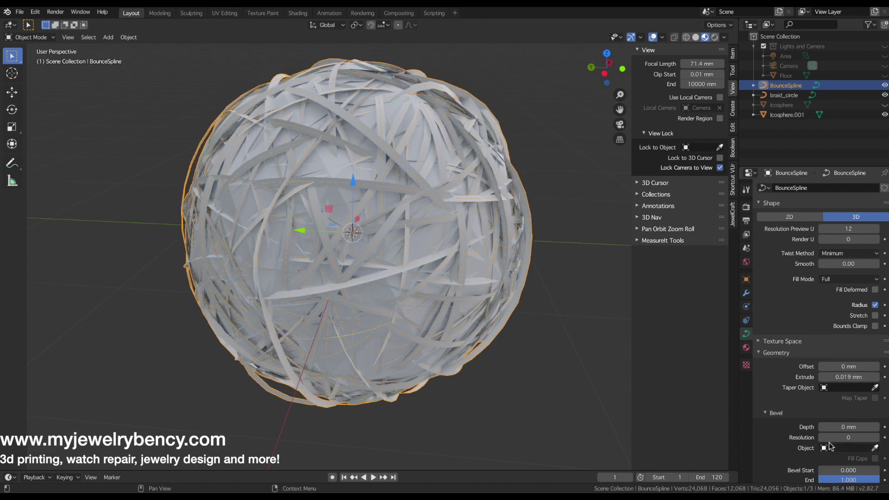
pyautogui.moveTo(833, 427); pyautogui.dragTo(849, 427)
pyautogui.moveTo(567, 327); pyautogui.dragTo(503, 272, button='middle')
pyautogui.scroll(-2, 412, 303)
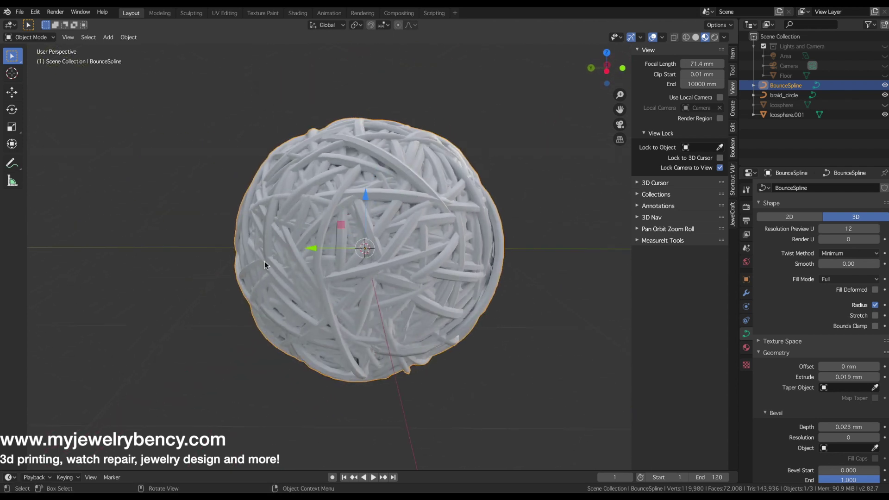
pyautogui.moveTo(359, 273); pyautogui.dragTo(372, 300, button='middle')
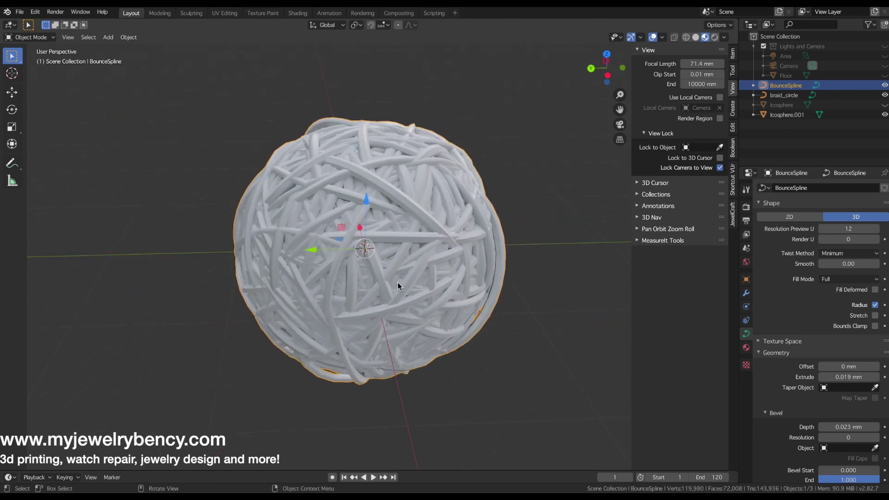
# Convert the Bounce Spline to a mesh and hide the ico sphere inside it and the braid circle
pyautogui.rightClick(378, 181)
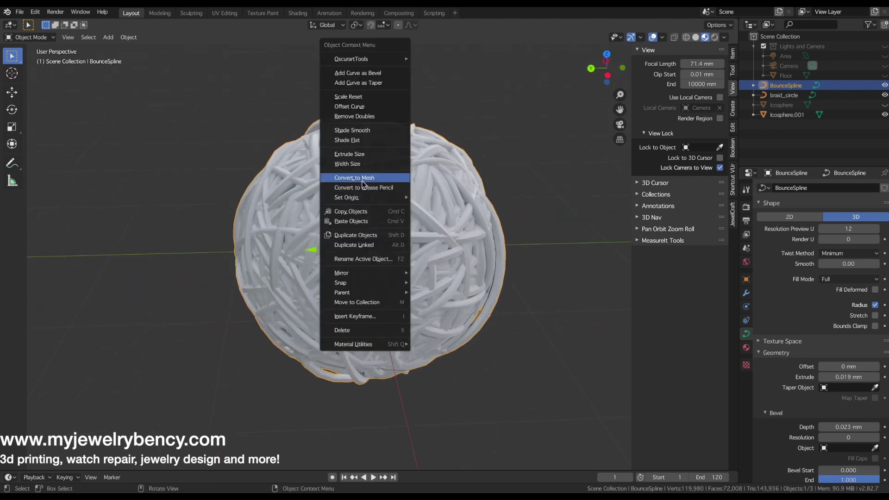
pyautogui.click(363, 178)
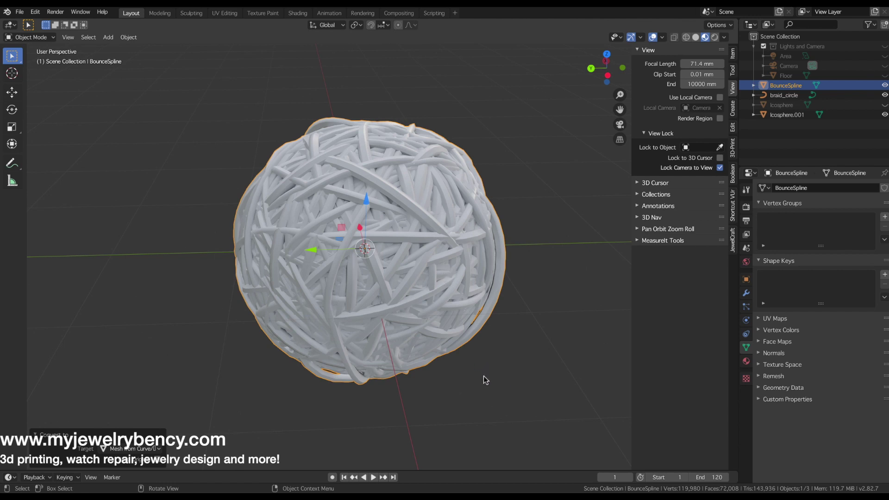
pyautogui.press('KP_1')
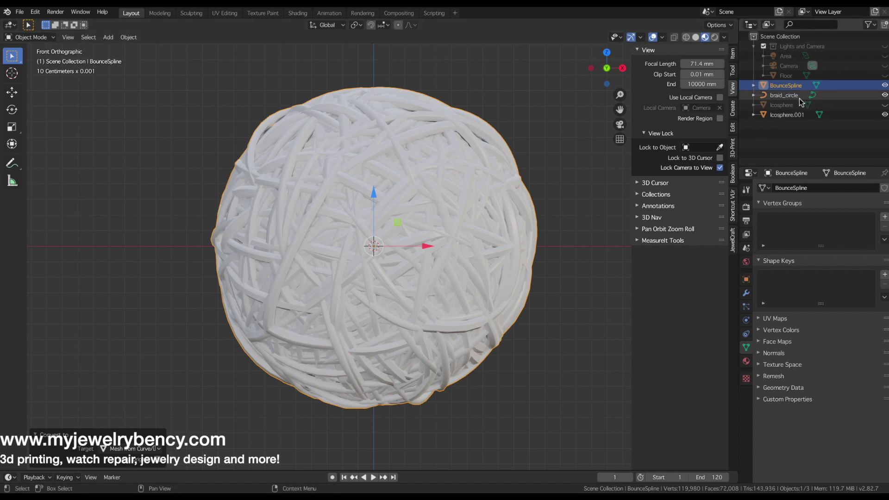
pyautogui.click(885, 115)
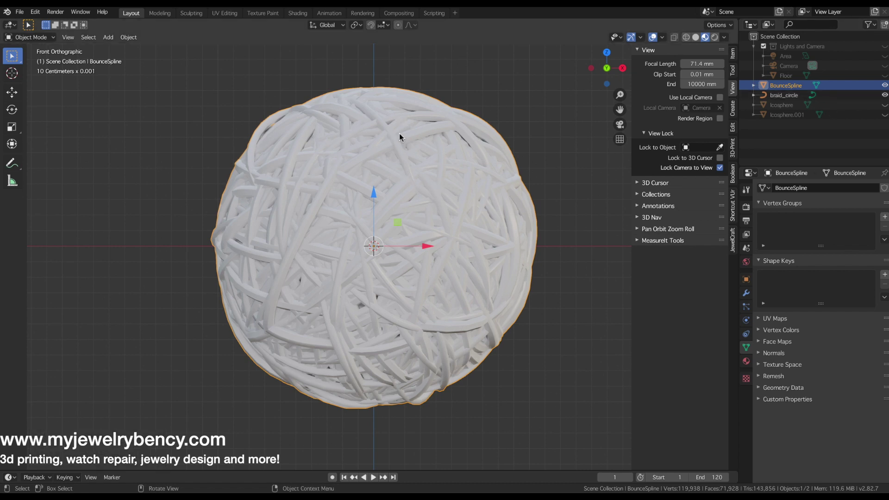
pyautogui.click(884, 96)
# Add a 2 mm mesh cube at the origin over the Bounce Spline ball
pyautogui.hotkey('ctrl', 'a')
pyautogui.click(159, 158)
pyautogui.hotkey('shift', 'a')
pyautogui.moveTo(187, 161)
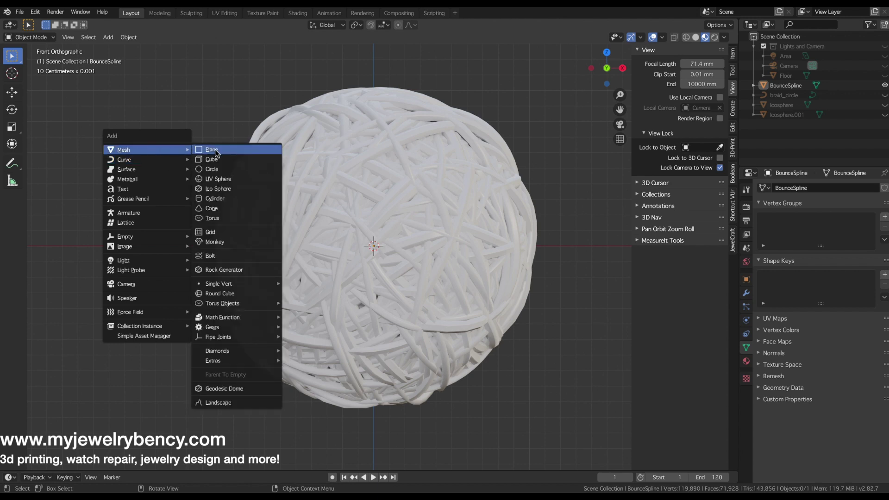
pyautogui.click(218, 160)
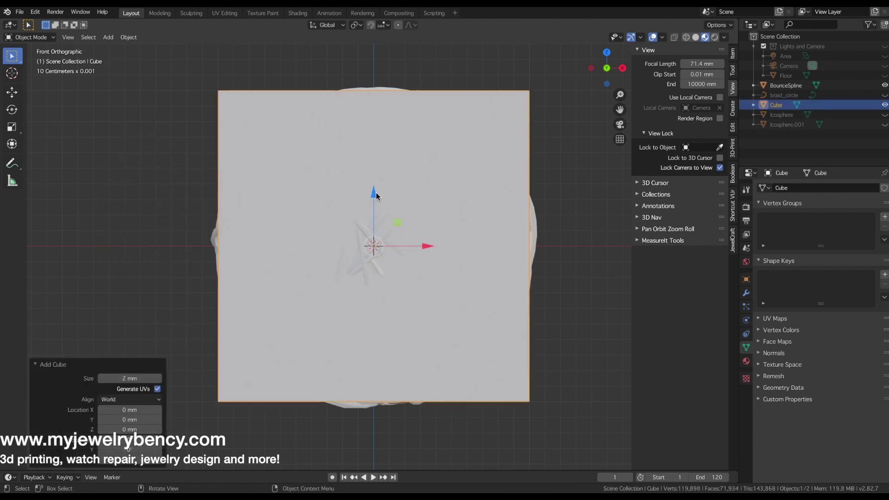
# Lower the cube about 1 mm along Z and scale it by about 1.408 so it covers the ball's lower part
pyautogui.press('g')
pyautogui.press('z')
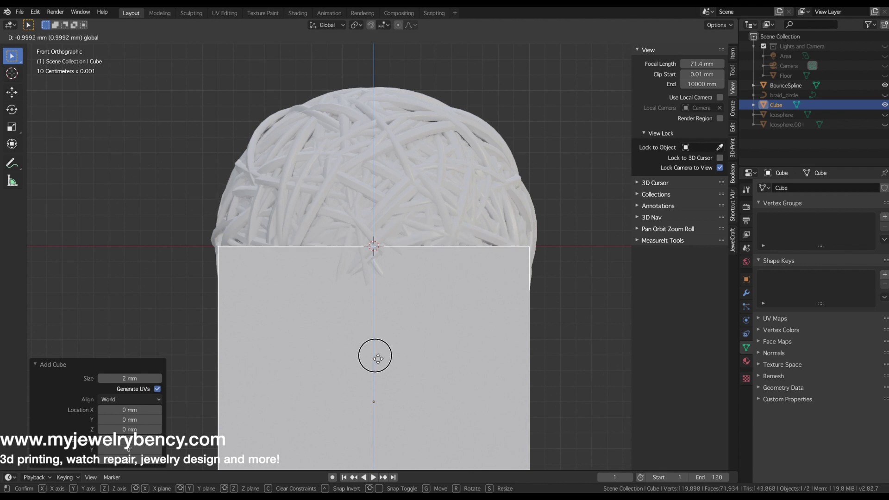
pyautogui.click(377, 358)
pyautogui.press('s')
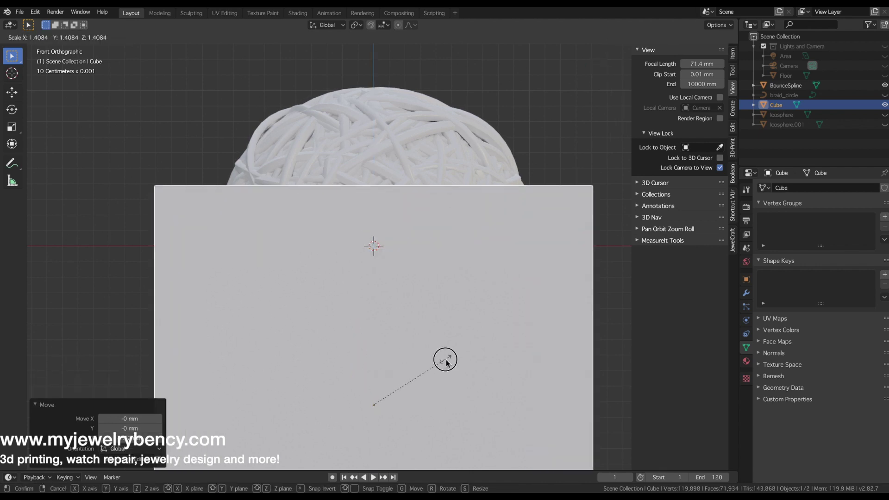
pyautogui.click(446, 363)
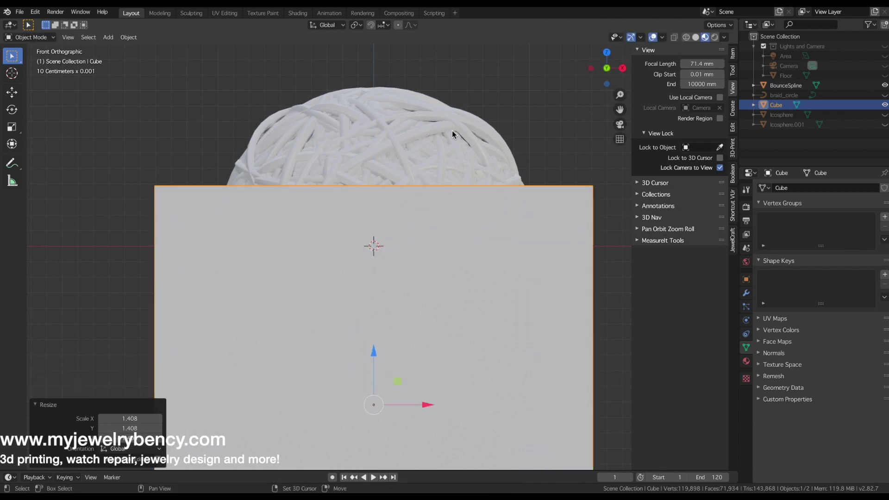
# Subtract the cube from the Bounce Spline mesh with an Auto Boolean Difference, leaving a dome
pyautogui.keyDown('shift'); pyautogui.click(429, 131); pyautogui.keyUp('shift')
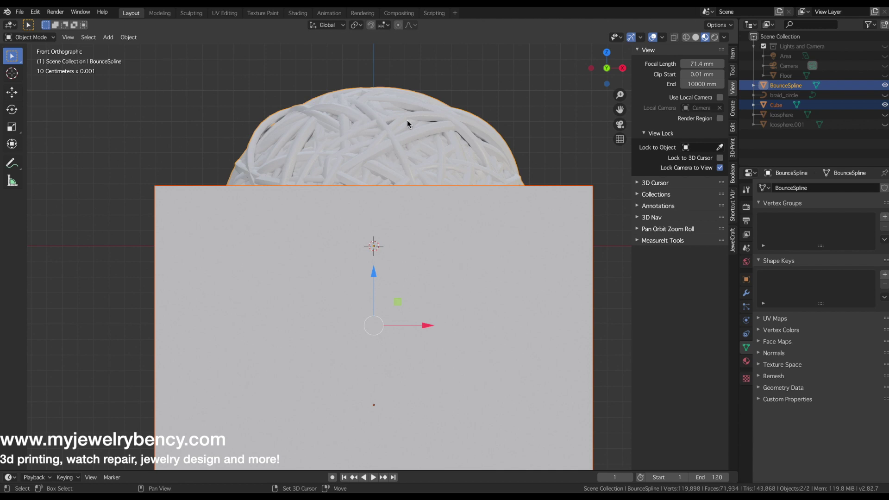
pyautogui.click(733, 181)
pyautogui.click(646, 52)
pyautogui.click(668, 76)
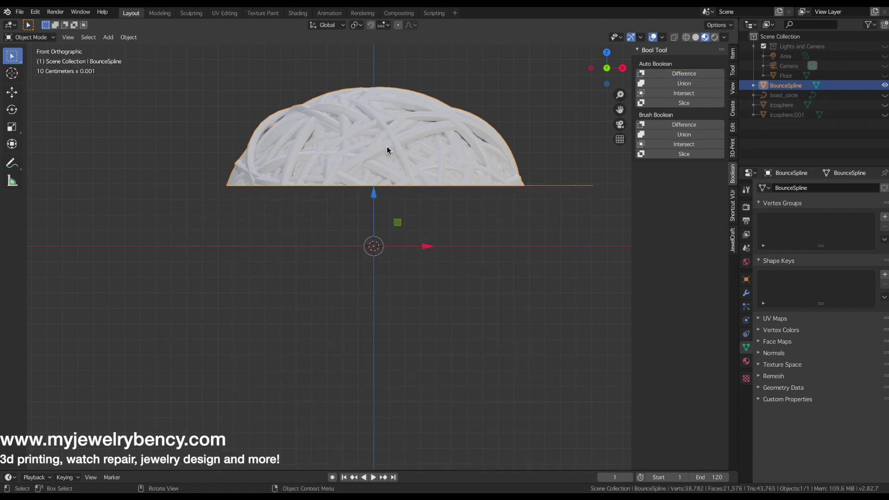
pyautogui.moveTo(405, 142); pyautogui.dragTo(288, 280, button='middle')
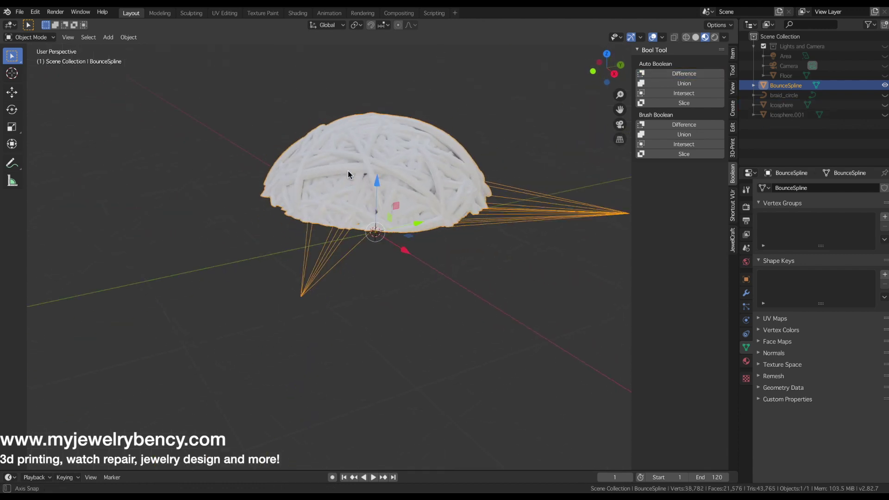
# Move the two stray outlying vertices onto the dome's rim in Edit Mode, the first by about -0.815 mm in X and 0.714 mm in Y
pyautogui.press('Tab')
pyautogui.keyDown('shift'); pyautogui.rightClick(301, 298); pyautogui.keyUp('shift')
pyautogui.moveTo(346, 298); pyautogui.dragTo(359, 251, button='middle')
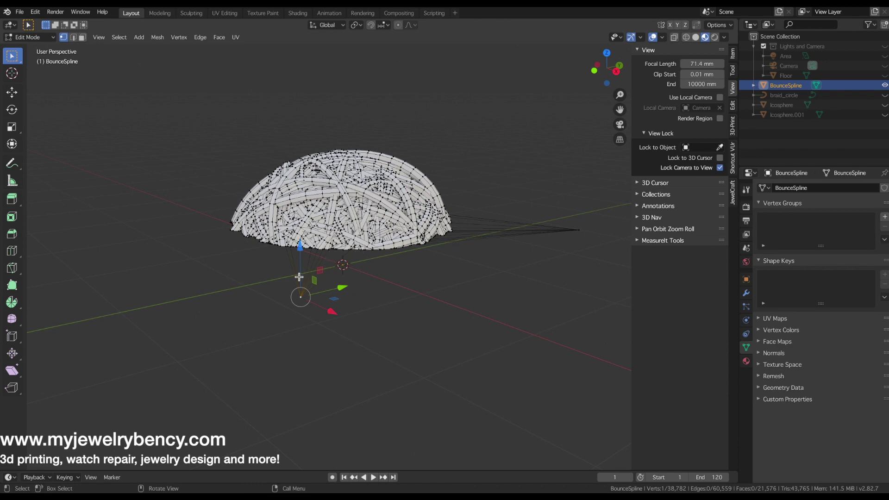
pyautogui.press('KP_7')
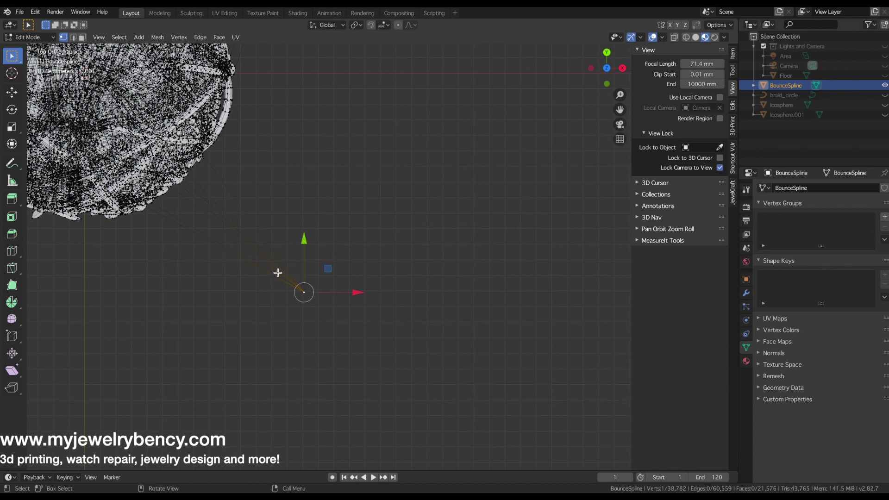
pyautogui.press('g')
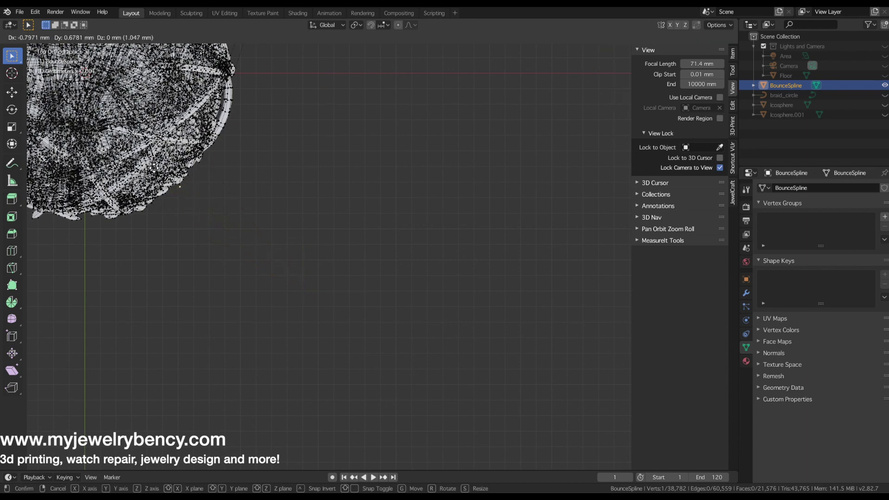
pyautogui.click(149, 160)
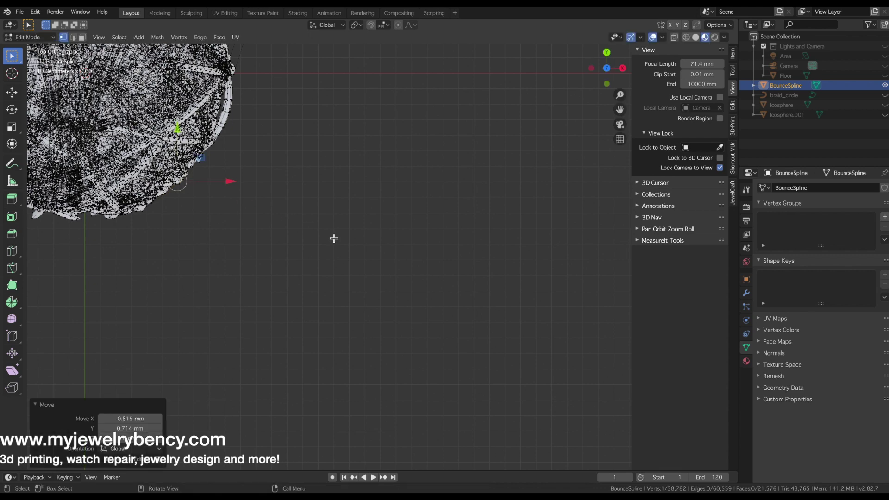
pyautogui.scroll(-5, 458, 274)
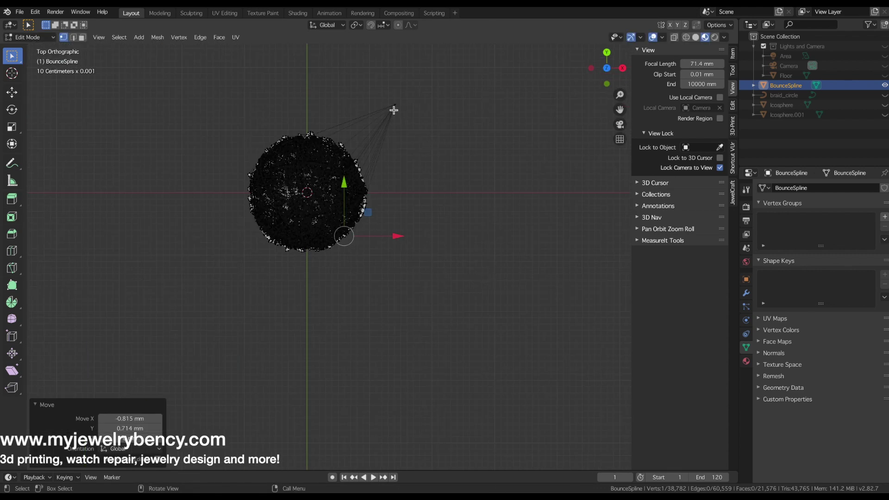
pyautogui.moveTo(395, 106); pyautogui.dragTo(349, 156)
pyautogui.press('Tab')
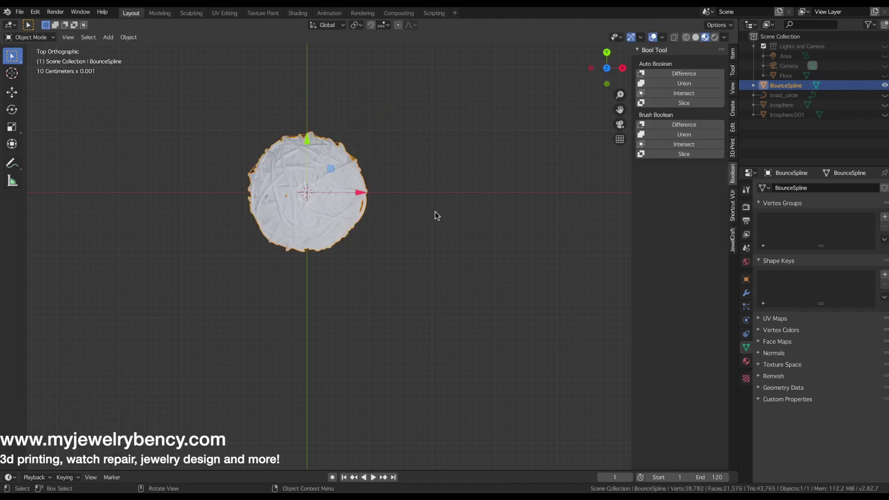
pyautogui.moveTo(379, 246); pyautogui.dragTo(330, 241, button='middle')
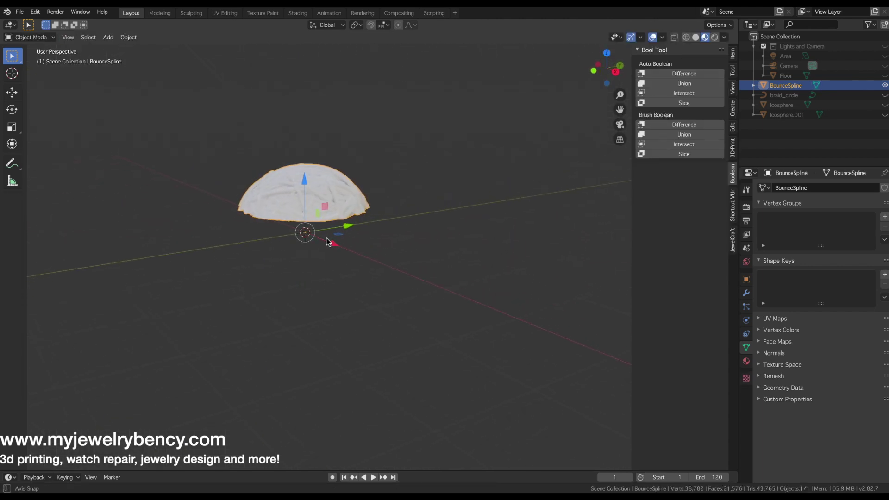
pyautogui.moveTo(335, 164); pyautogui.dragTo(466, 163, button='middle')
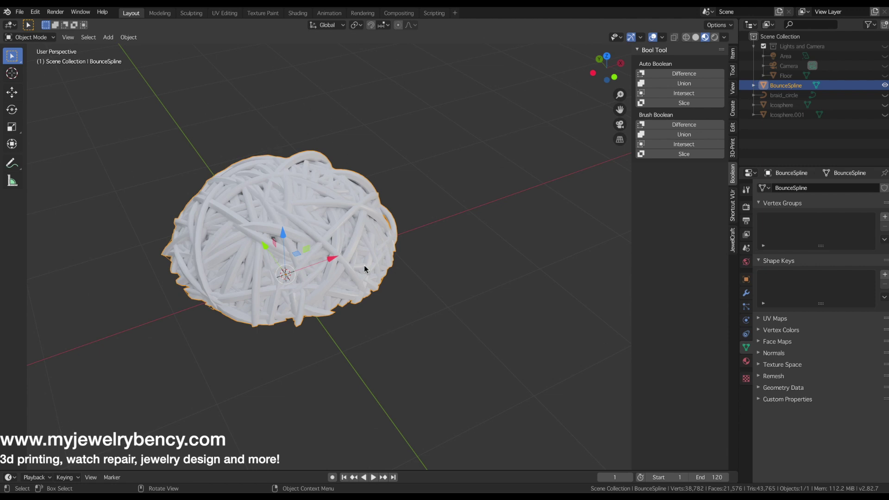
# Delete the Bounce Spline dome mesh
pyautogui.moveTo(331, 263); pyautogui.dragTo(371, 287, button='middle')
pyautogui.press('x')
pyautogui.click(287, 264)
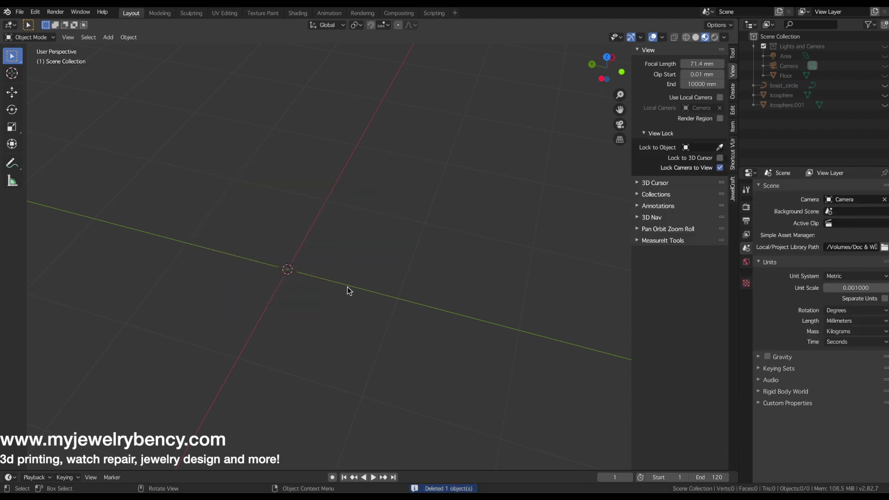
# Unhide the braid circle and both ico spheres, and delete the ico spheres
pyautogui.click(884, 86)
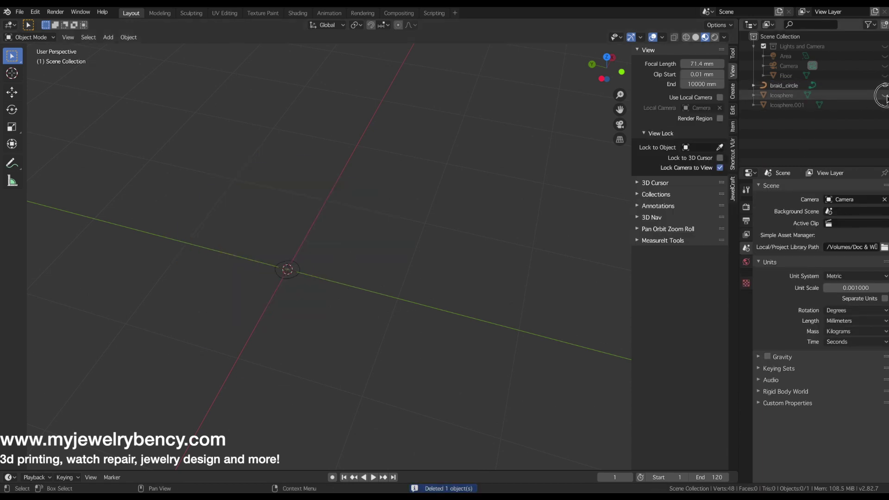
pyautogui.click(884, 95)
pyautogui.click(222, 246)
pyautogui.press('x')
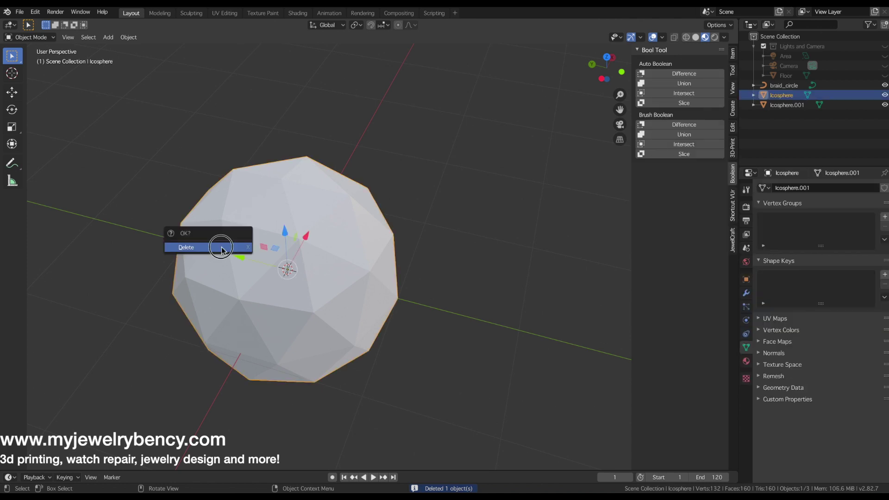
pyautogui.click(221, 248)
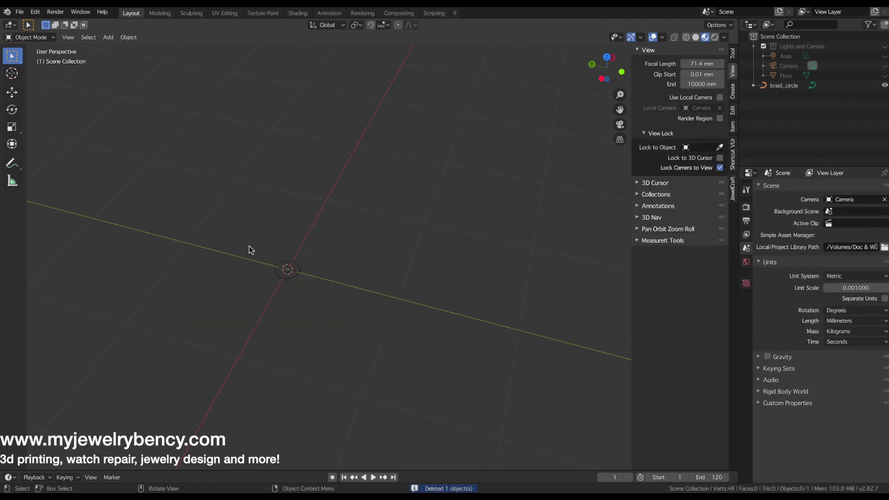
# Add a 32-vertex mesh cylinder with 1 mm radius and 2 mm depth at the origin
pyautogui.moveTo(307, 230); pyautogui.dragTo(306, 256, button='middle')
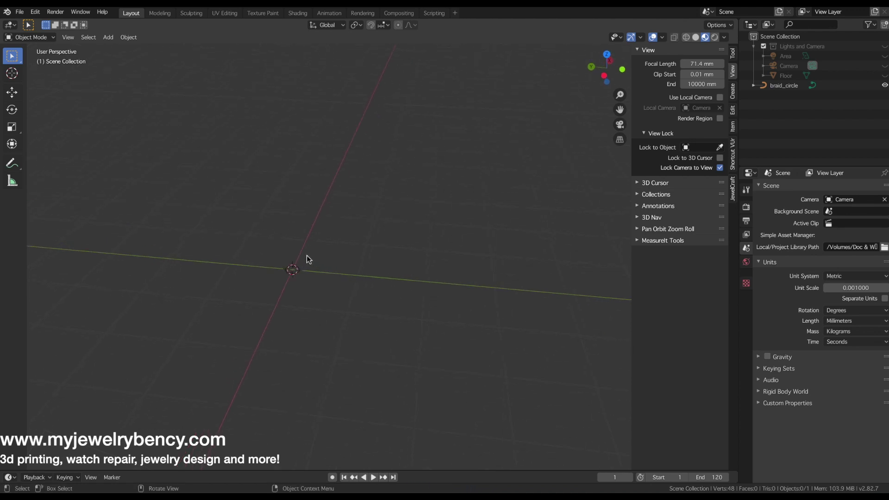
pyautogui.press('shift')
pyautogui.hotkey('shift', 'a')
pyautogui.press('Escape')
pyautogui.hotkey('shift', 'a')
pyautogui.moveTo(236, 272)
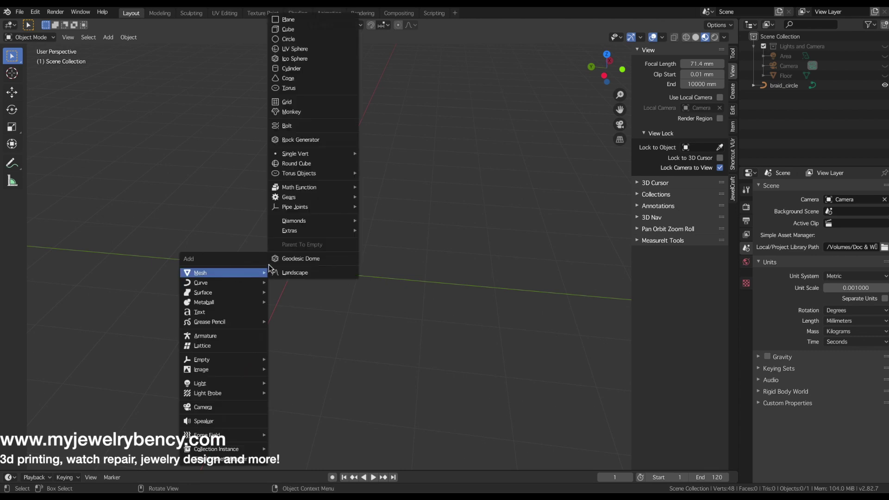
pyautogui.click(305, 69)
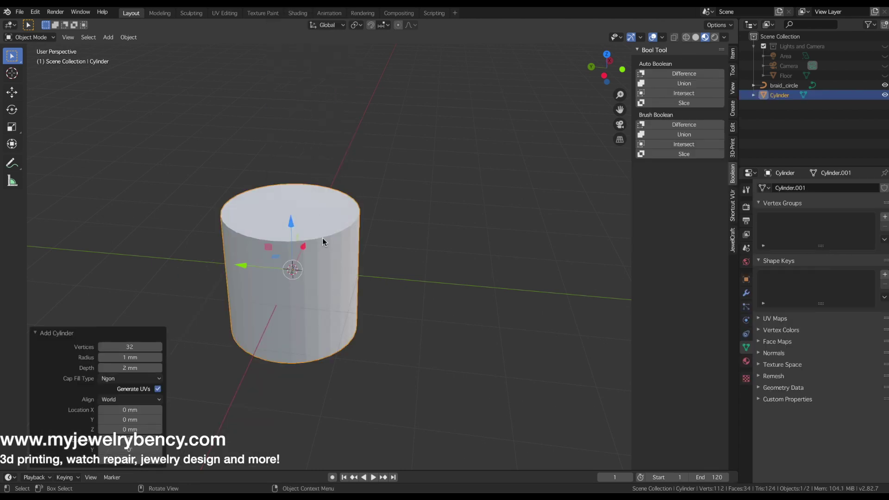
# Scale the cylinder uniformly to about 0.447 and stretch it along Z into a tall, narrow column
pyautogui.press('s')
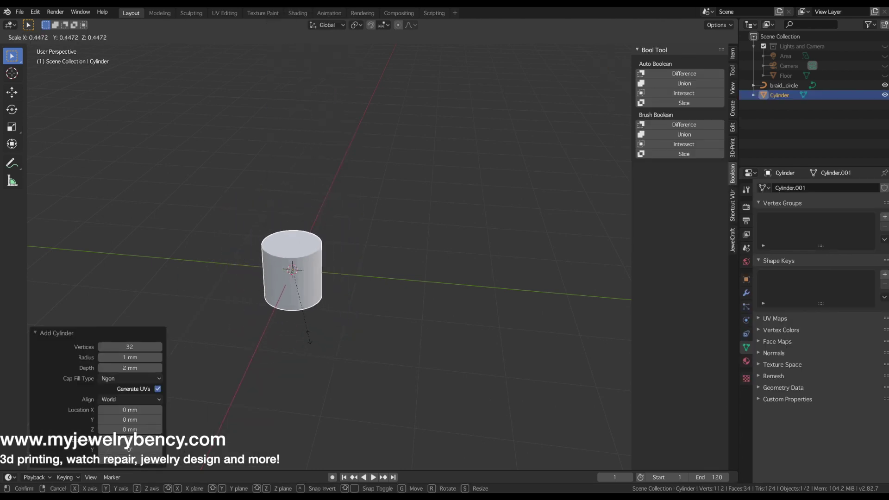
pyautogui.click(316, 362)
pyautogui.press('s')
pyautogui.press('z')
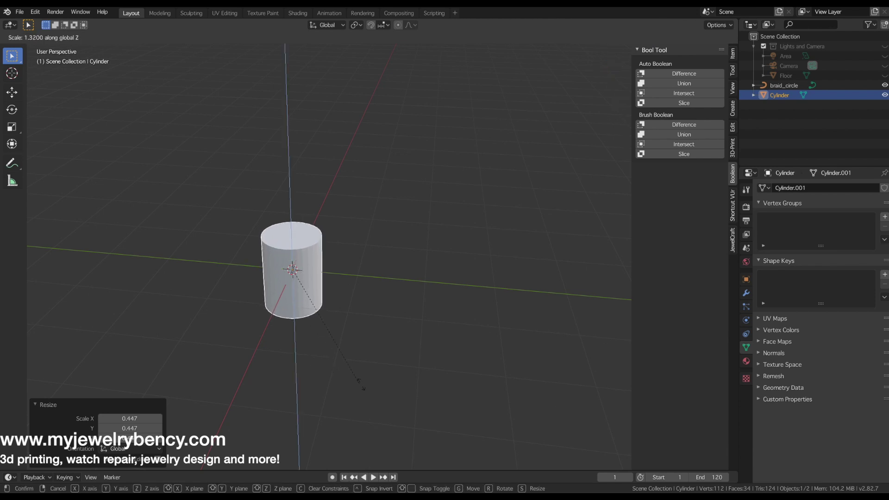
pyautogui.click(472, 419)
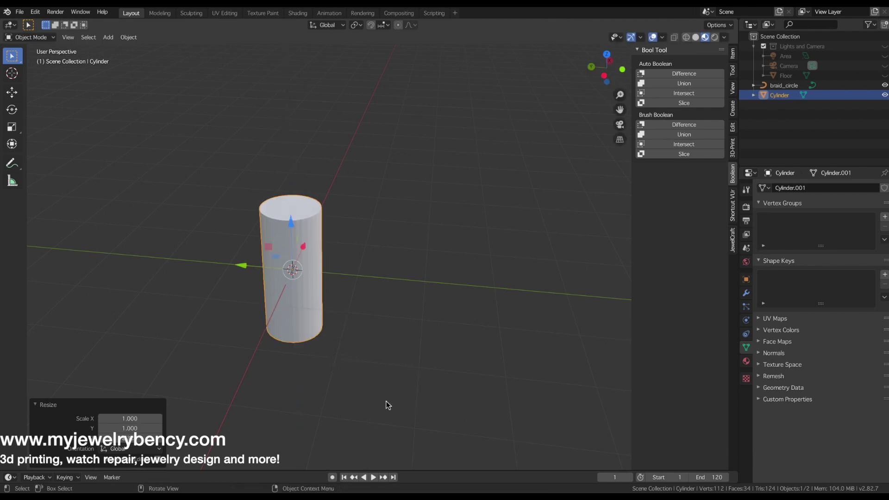
# Add a four-turn SpiroFit curve wrapped around the selected cylinder
pyautogui.press('KP_1')
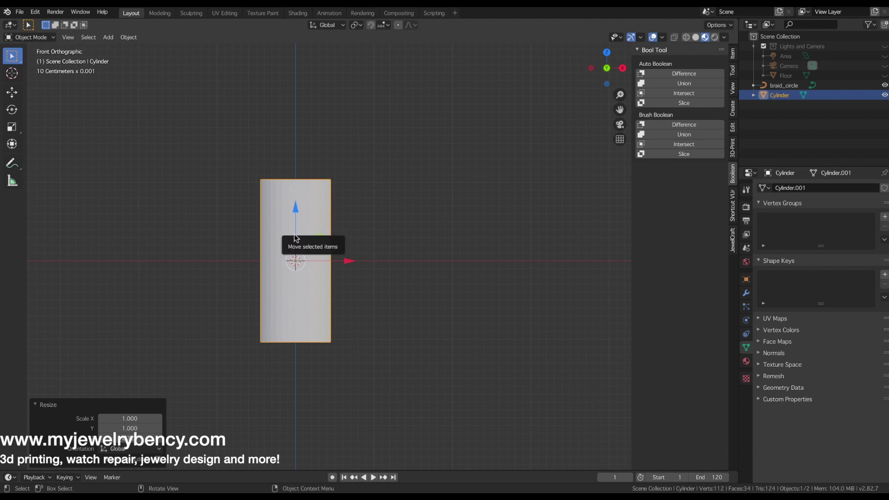
pyautogui.hotkey('shift', 'a')
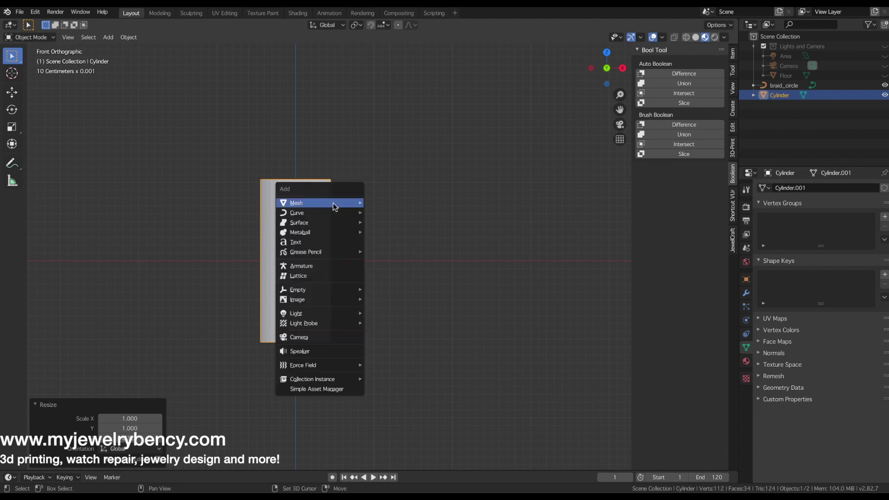
pyautogui.moveTo(298, 213)
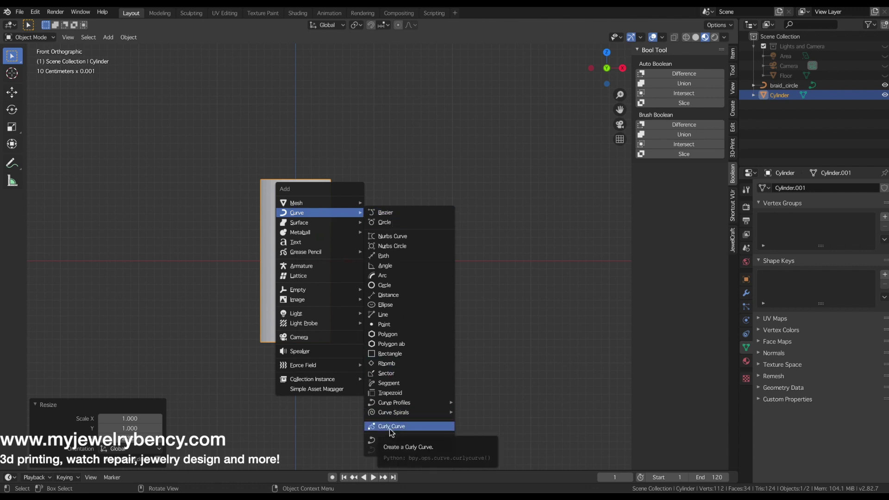
pyautogui.moveTo(401, 442)
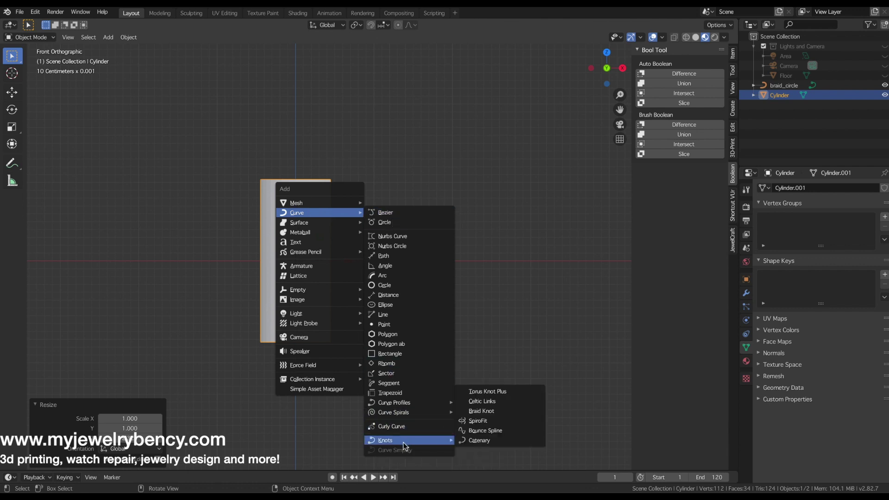
pyautogui.click(489, 422)
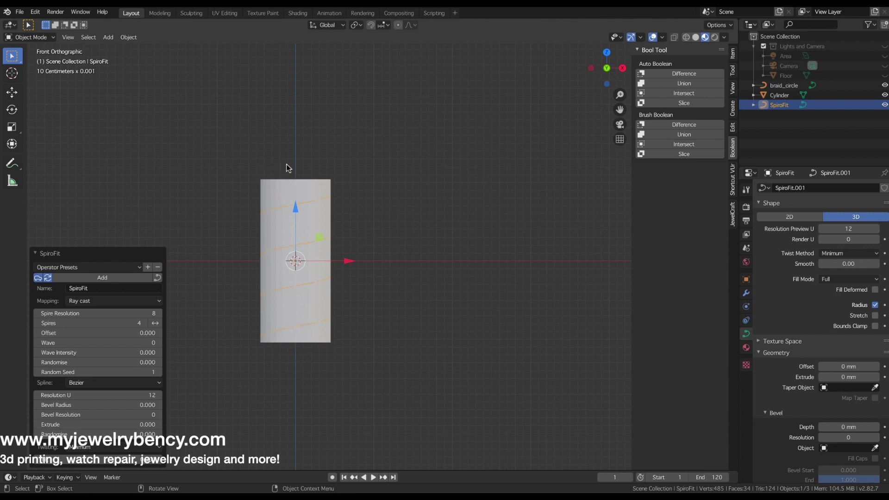
# Delete the cylinder inside the SpiroFit spiral
pyautogui.click(285, 195)
pyautogui.press('x')
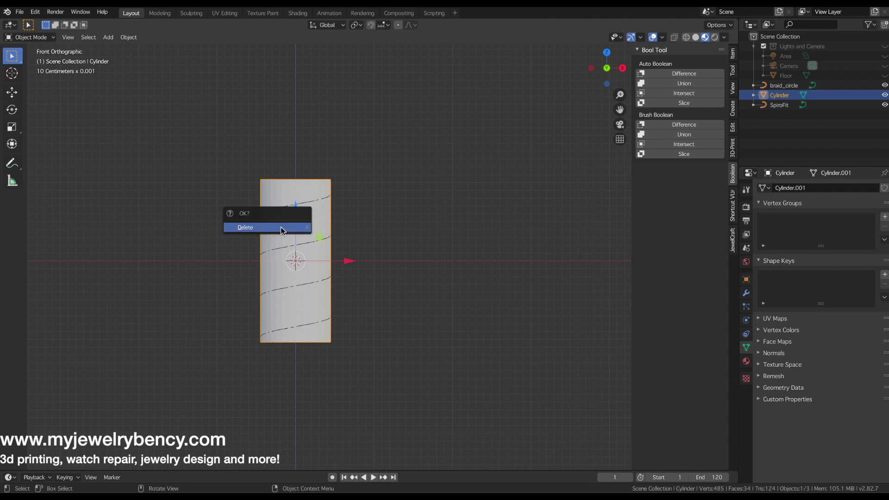
pyautogui.click(281, 227)
pyautogui.moveTo(282, 227); pyautogui.dragTo(317, 258, button='middle')
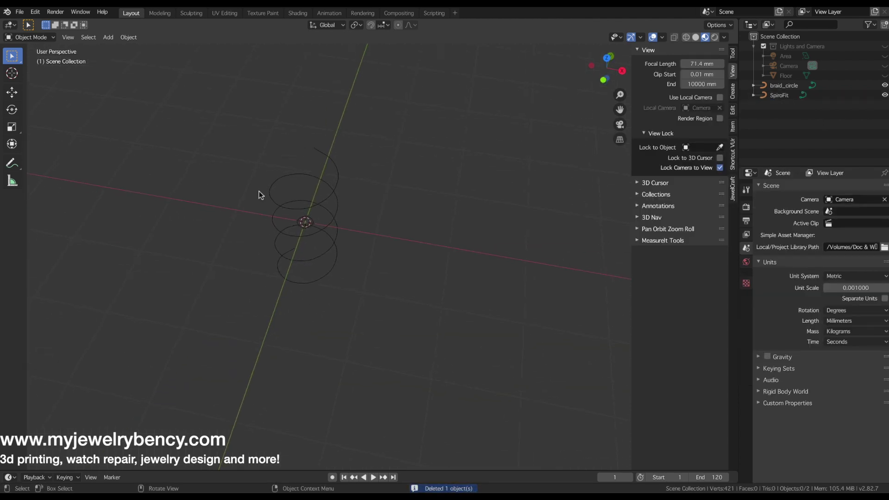
# Add a Bezier circle with a 1 mm radius at the origin
pyautogui.hotkey('shift', 'a')
pyautogui.moveTo(307, 319)
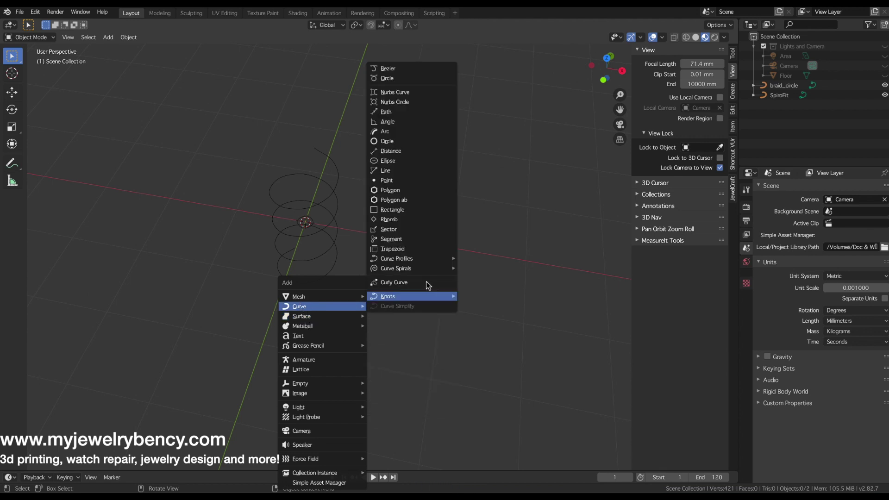
pyautogui.click(402, 79)
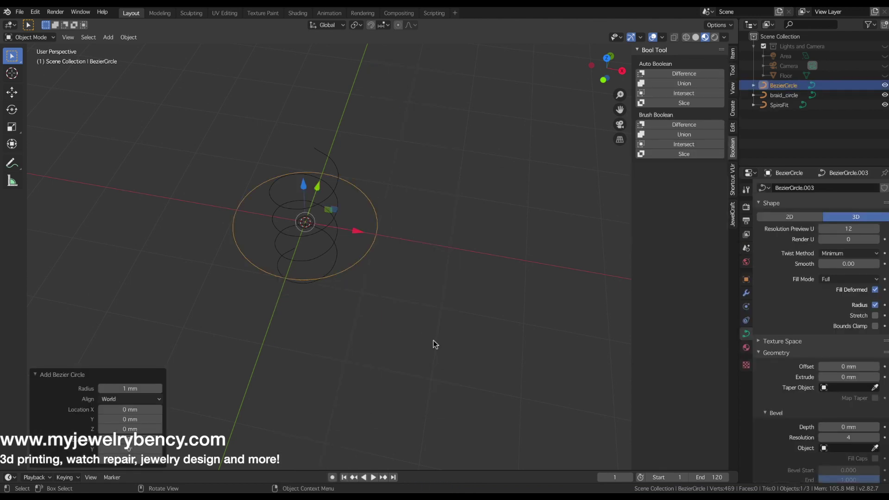
# Scale the Bezier circle down to about 0.2 and move it 1.55 mm along X, clear of the spiral
pyautogui.press('a')
pyautogui.click(374, 251)
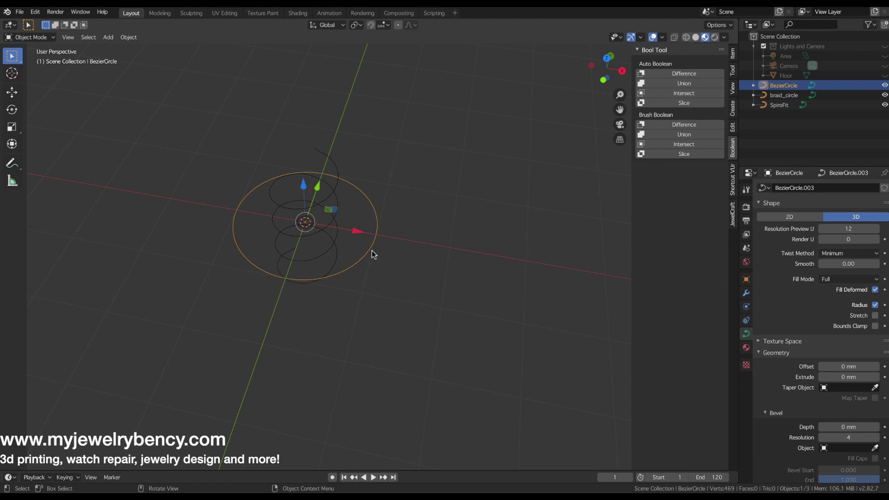
pyautogui.press('s')
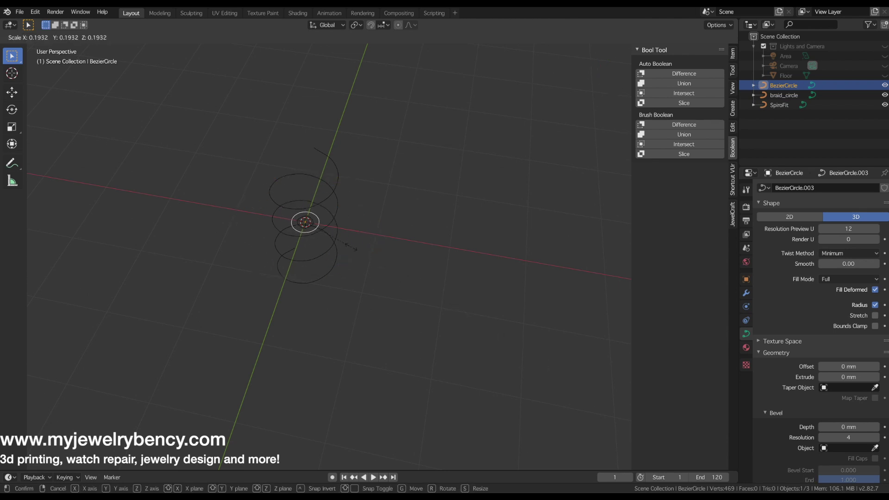
pyautogui.click(357, 240)
pyautogui.press('g')
pyautogui.press('x')
pyautogui.click(471, 274)
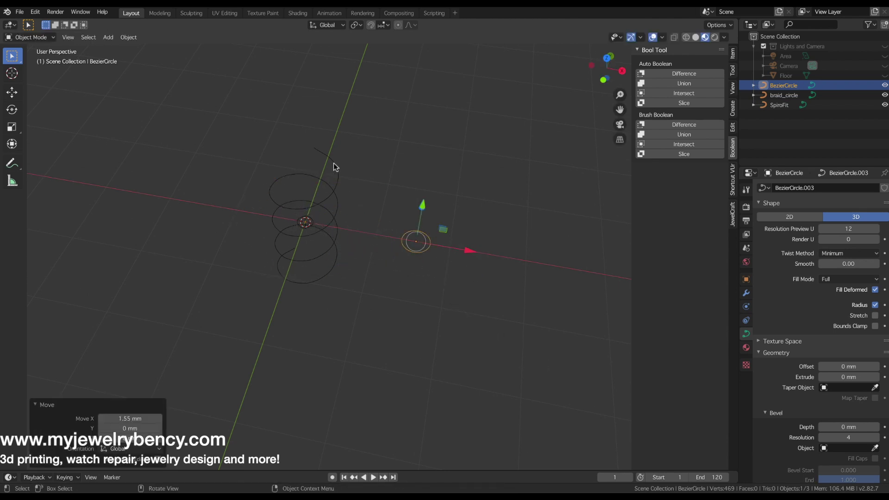
# Assign BezierCircle as the bevel object of the SpiroFit curve
pyautogui.click(321, 203)
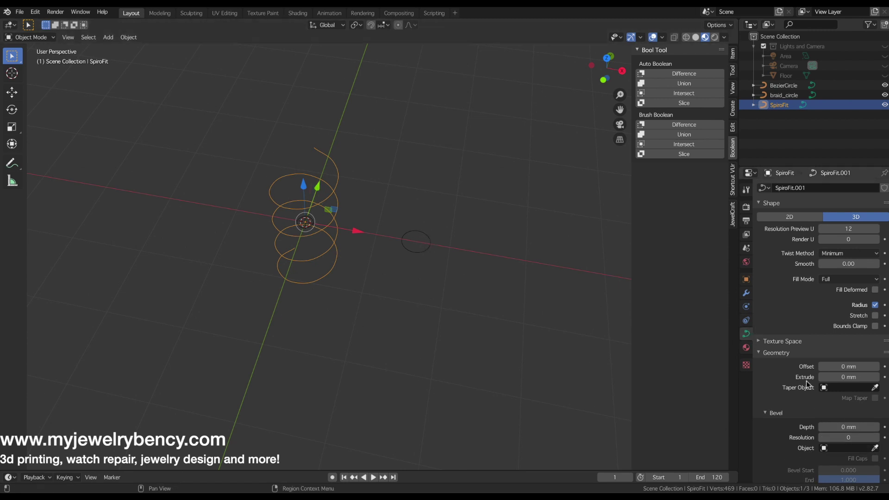
pyautogui.click(838, 448)
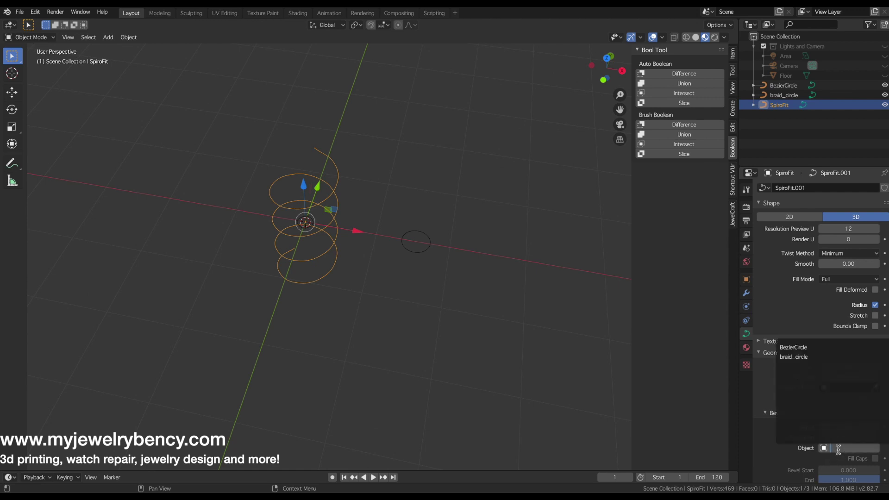
pyautogui.click(796, 347)
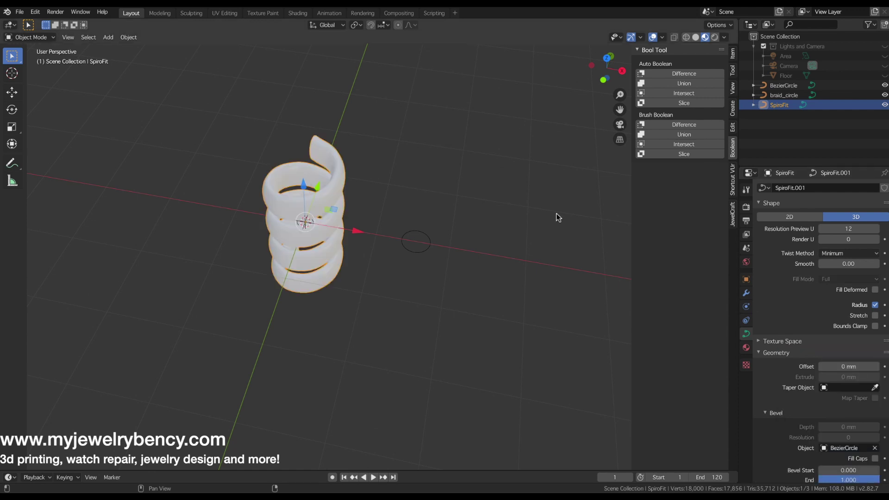
pyautogui.moveTo(281, 256); pyautogui.dragTo(315, 176, button='middle')
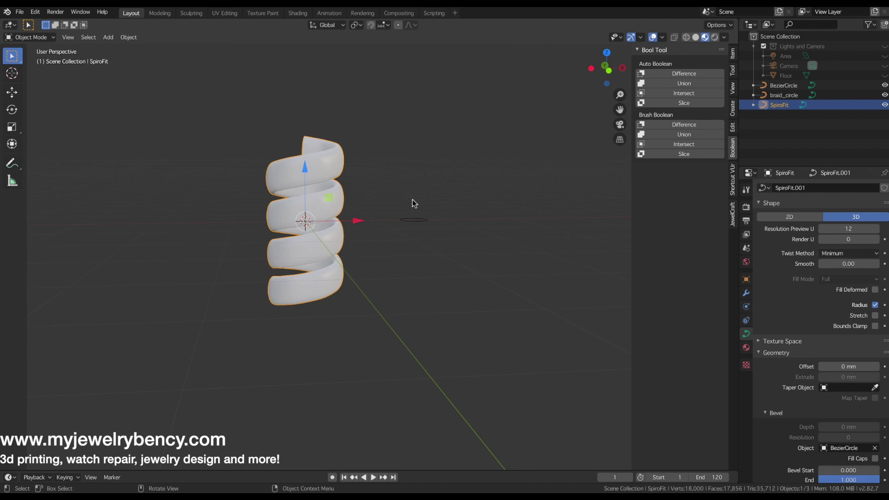
# Scale the Bezier circle up by about 1.3 to thicken the spiral's tube
pyautogui.click(415, 224)
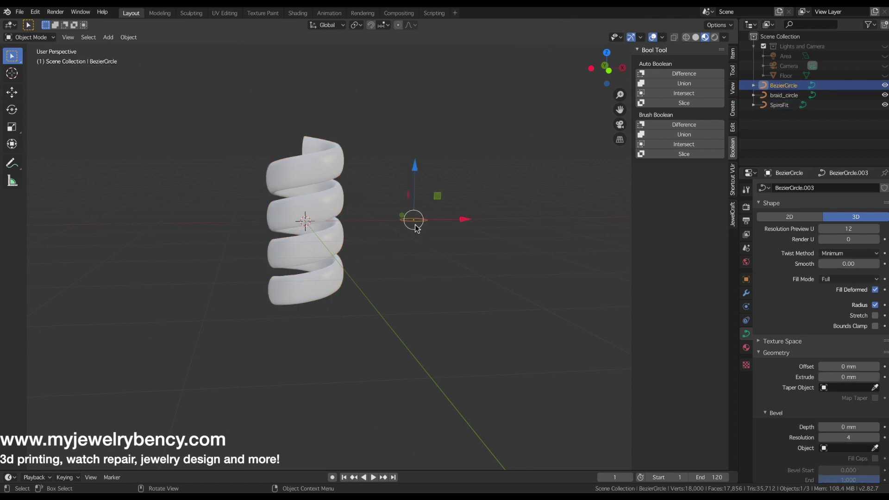
pyautogui.moveTo(433, 233); pyautogui.dragTo(420, 224, button='middle')
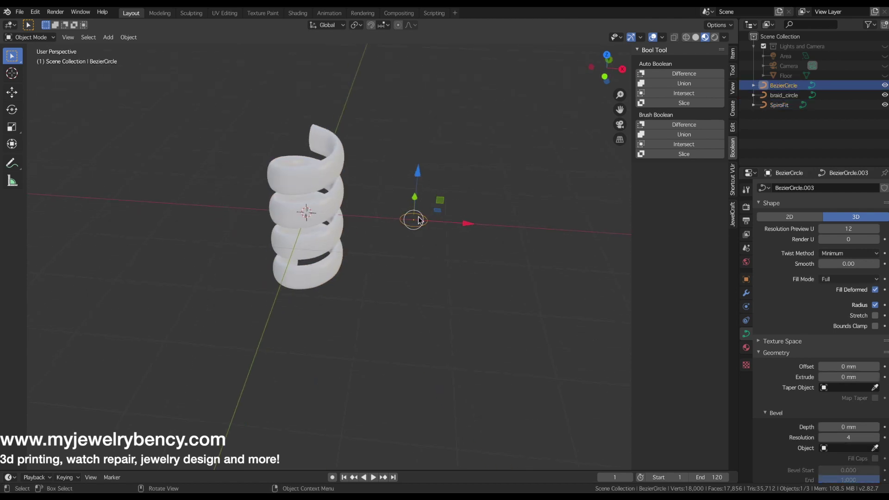
pyautogui.press('s')
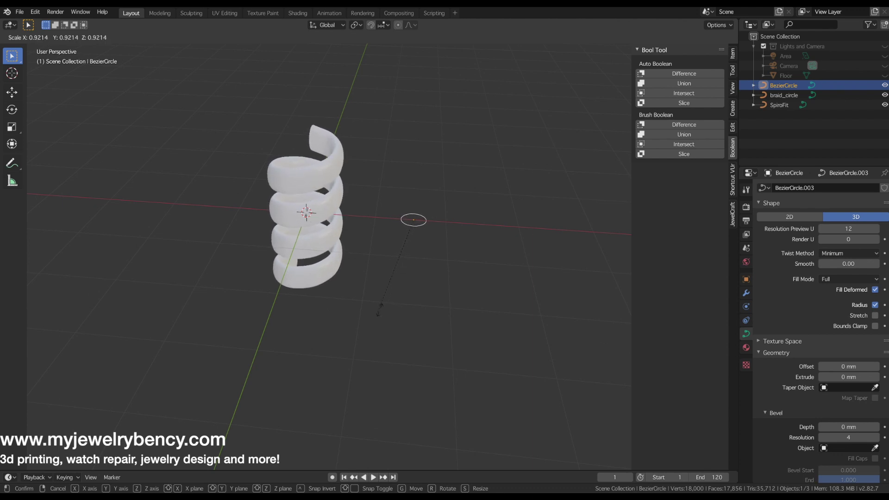
pyautogui.click(365, 352)
pyautogui.moveTo(365, 351); pyautogui.dragTo(490, 238, button='middle')
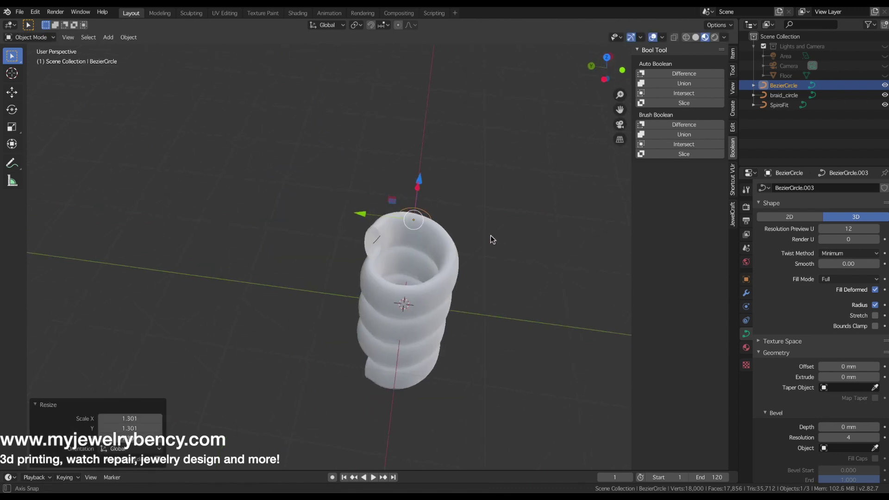
pyautogui.moveTo(318, 237); pyautogui.dragTo(342, 207, button='middle')
pyautogui.scroll(5, 424, 257)
# Enable Fill Caps on the SpiroFit curve to close both tube ends
pyautogui.click(379, 201)
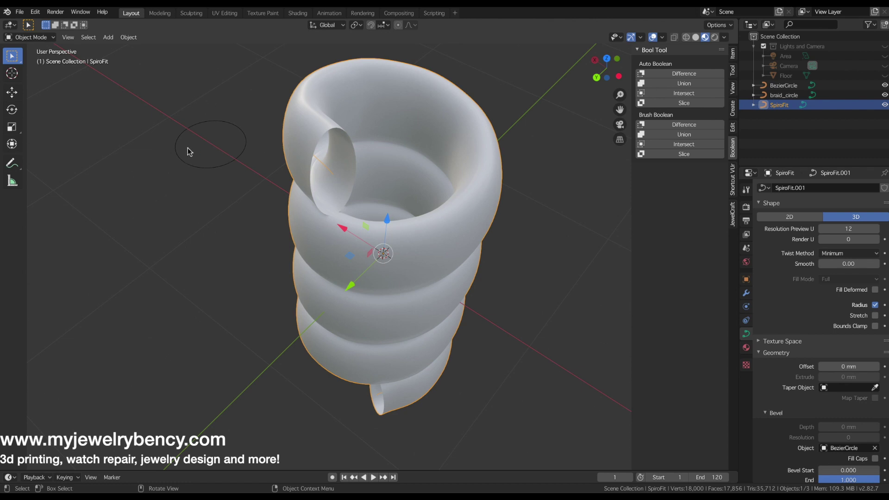
pyautogui.moveTo(446, 343); pyautogui.dragTo(419, 338, button='middle')
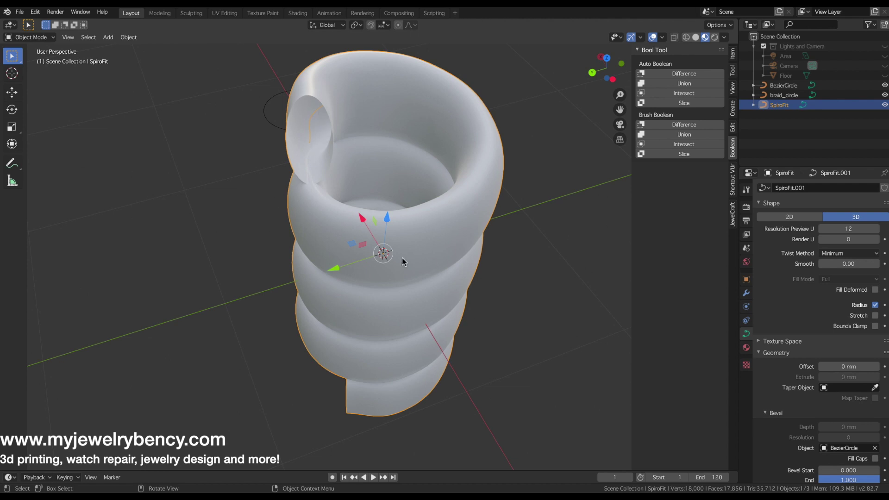
pyautogui.scroll(-2, 815, 417)
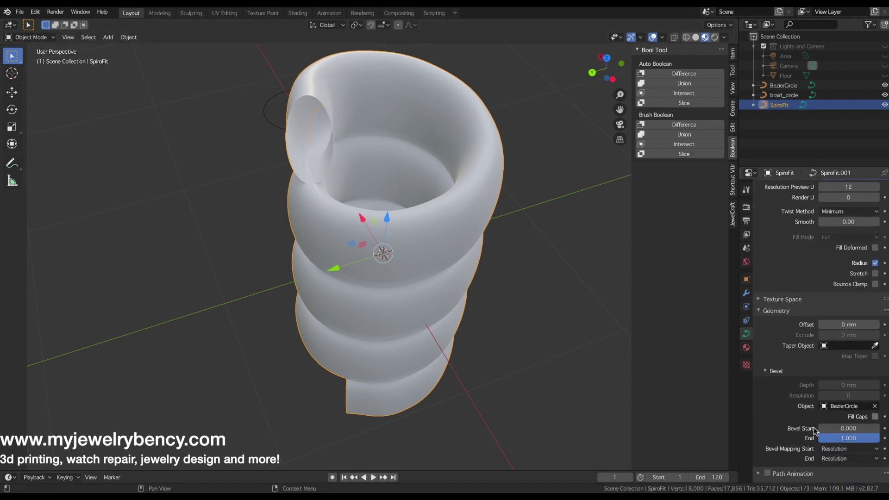
pyautogui.click(875, 417)
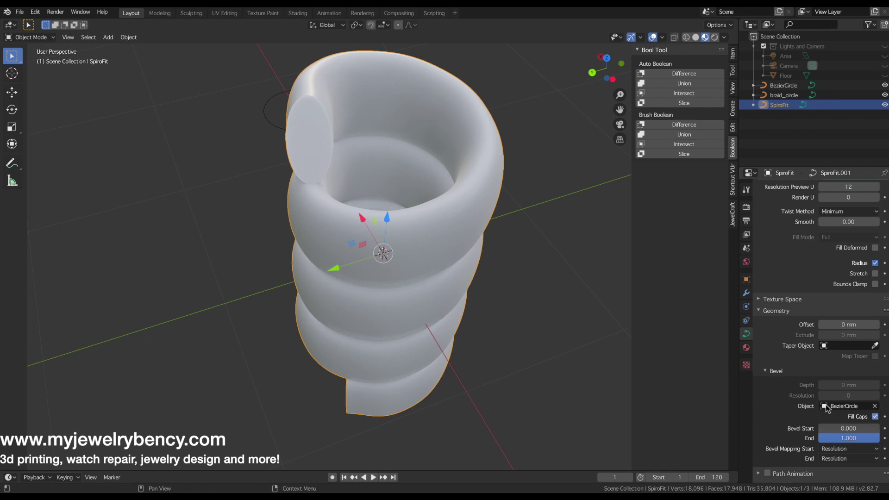
pyautogui.moveTo(438, 270); pyautogui.dragTo(407, 101, button='middle')
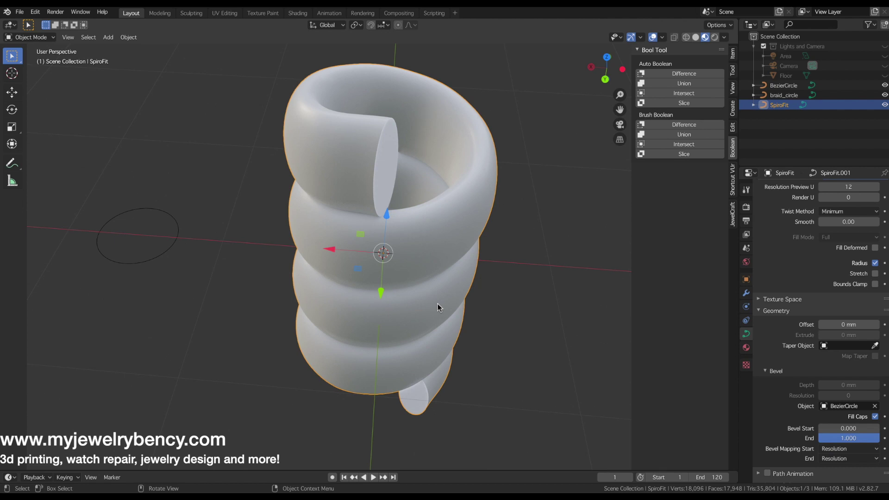
pyautogui.moveTo(439, 308); pyautogui.dragTo(374, 288, button='middle')
pyautogui.moveTo(322, 252); pyautogui.dragTo(366, 226, button='middle')
# Convert the SpiroFit curve to a mesh and enter Edit Mode to inspect its topology
pyautogui.rightClick(366, 226)
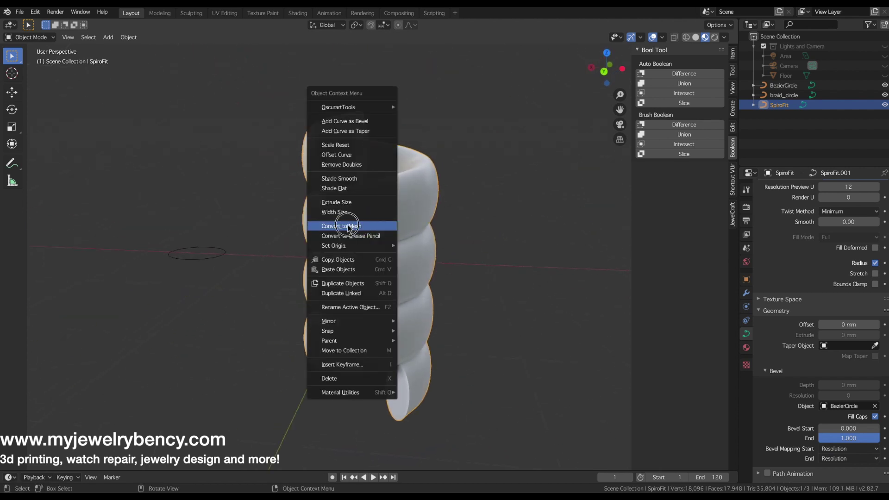
pyautogui.click(366, 226)
pyautogui.press('Tab')
pyautogui.moveTo(360, 240); pyautogui.dragTo(311, 213, button='middle')
pyautogui.moveTo(346, 264); pyautogui.dragTo(316, 263, button='middle')
pyautogui.moveTo(411, 254); pyautogui.dragTo(408, 266, button='middle')
pyautogui.moveTo(374, 300); pyautogui.dragTo(416, 299, button='middle')
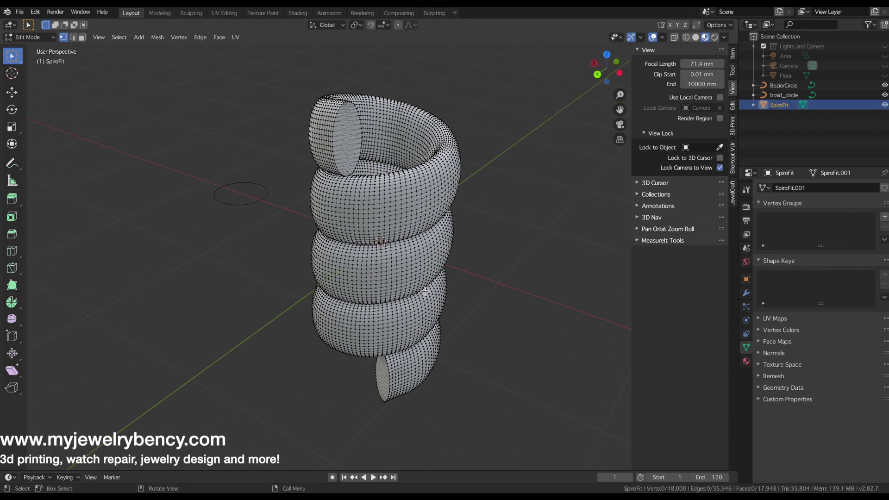
# Switch to solid shading, scale the entire spiral mesh to about 0.5 along Z, and return to Object Mode
pyautogui.press('z')
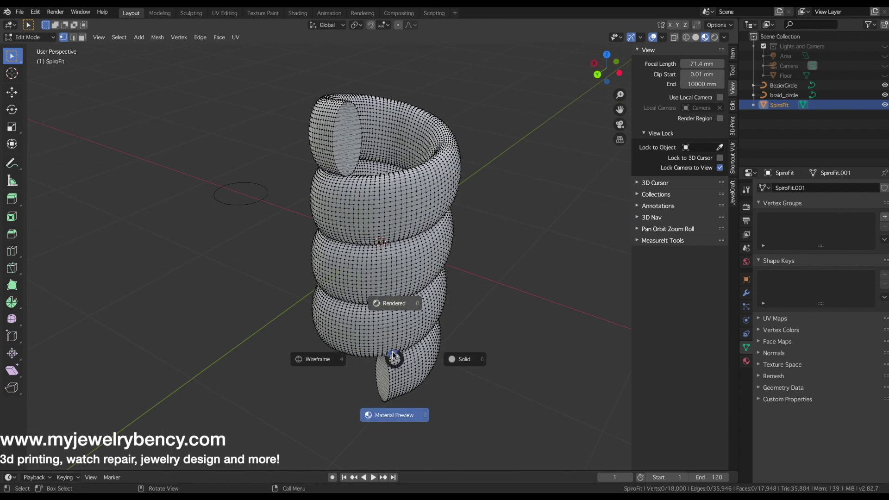
pyautogui.click(492, 292)
pyautogui.press('a')
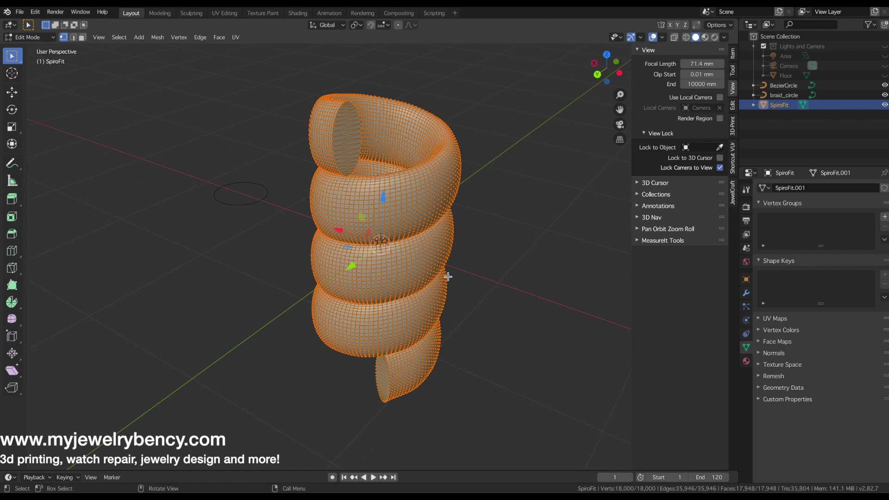
pyautogui.press('s')
pyautogui.press('z')
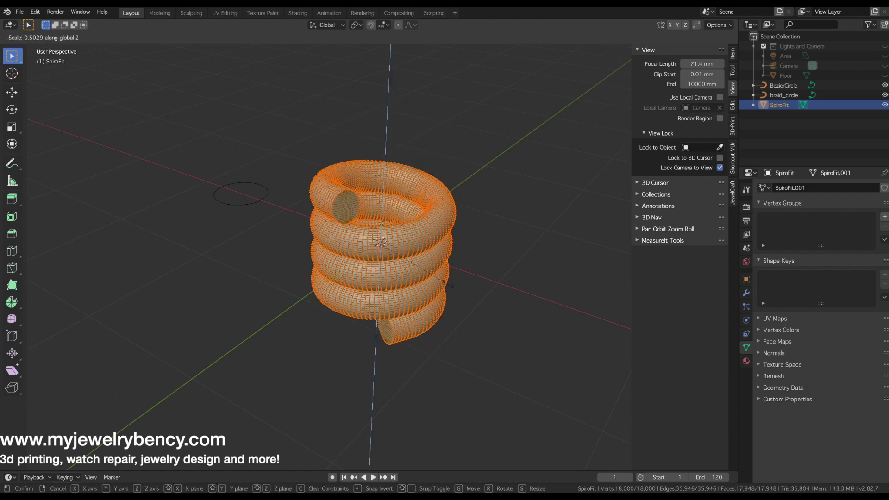
pyautogui.click(440, 285)
pyautogui.press('Tab')
# Delete the SpiroFit spiral mesh and select the Bezier circle beside the origin
pyautogui.moveTo(444, 319); pyautogui.dragTo(399, 315, button='middle')
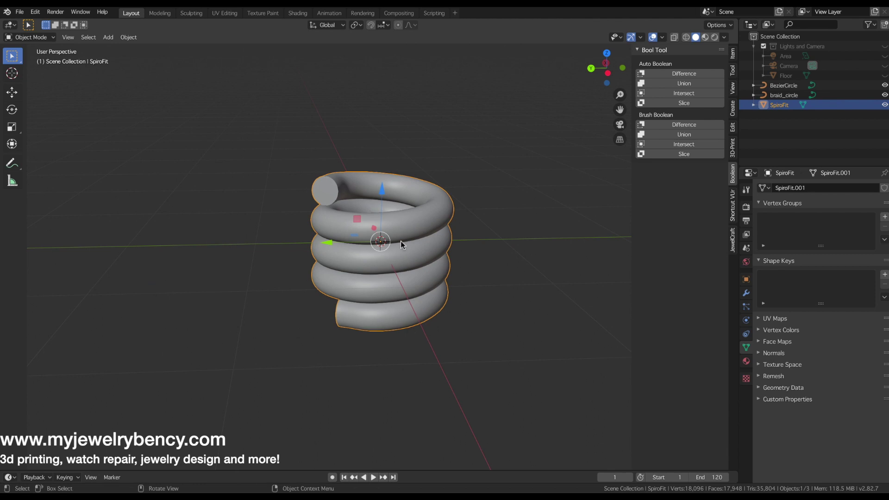
pyautogui.moveTo(365, 249); pyautogui.dragTo(435, 294, button='middle')
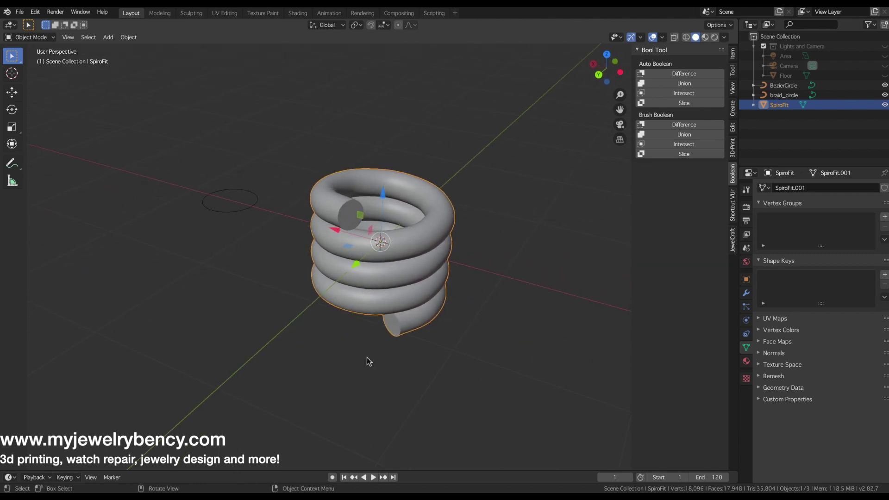
pyautogui.press('x')
pyautogui.click(352, 263)
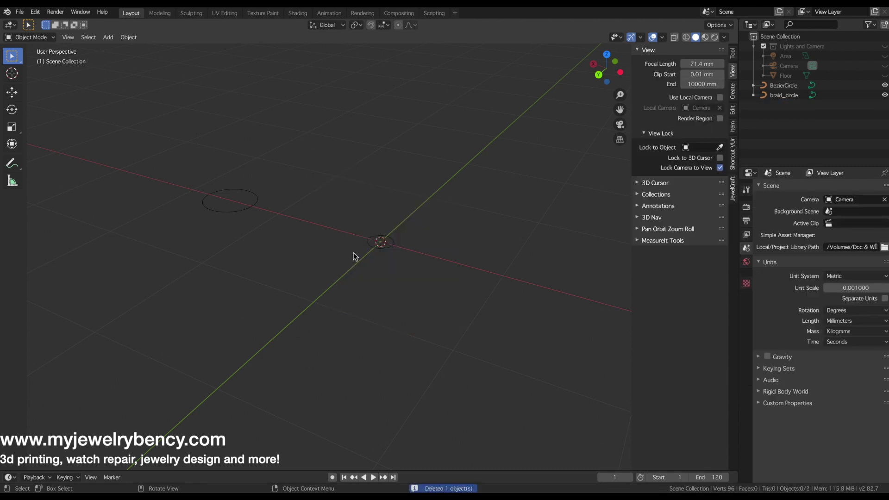
pyautogui.scroll(-2, 219, 268)
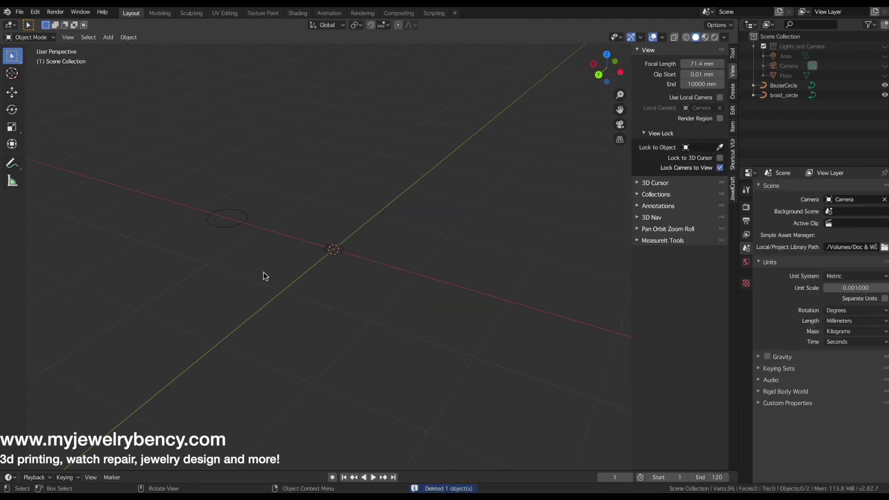
pyautogui.click(234, 215)
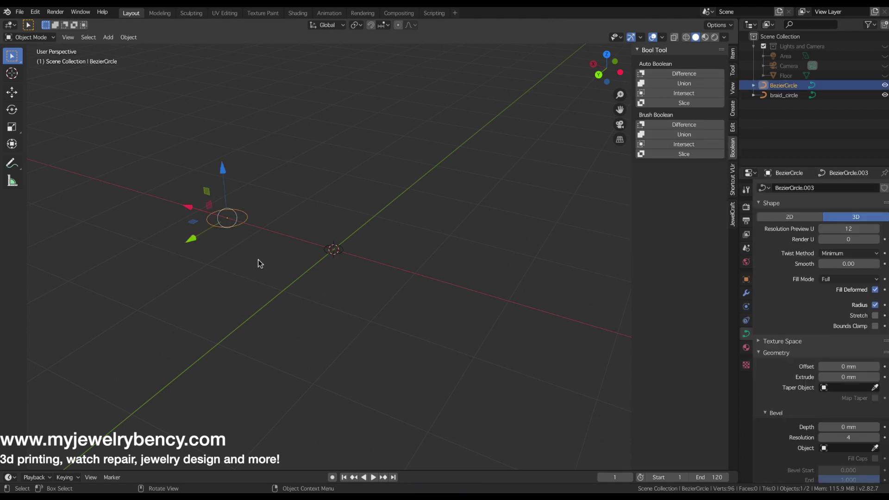
# Move the Bezier circle about 1 mm along X, away from the origin, and add a Curly Curve at the origin
pyautogui.moveTo(188, 206); pyautogui.dragTo(126, 203)
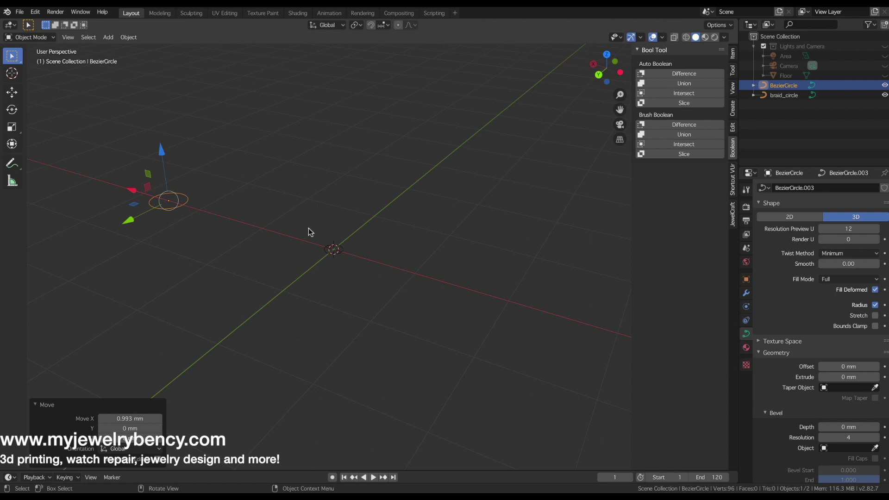
pyautogui.click(354, 250)
pyautogui.press('shift')
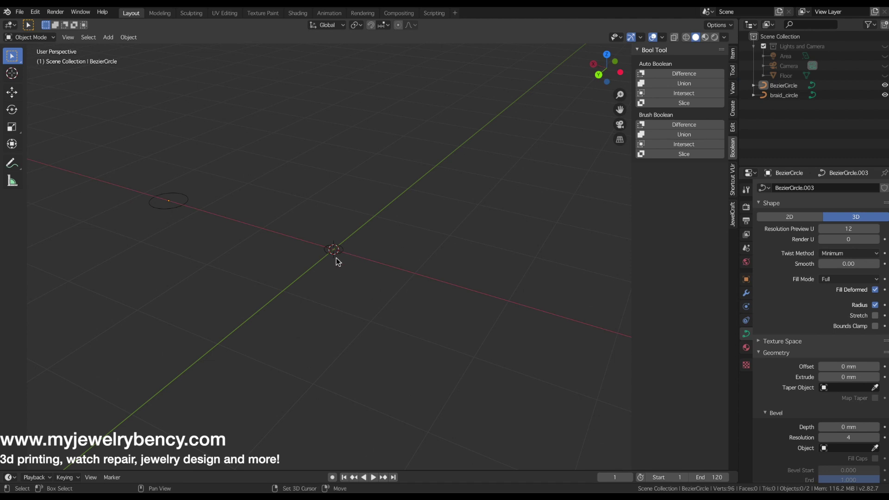
pyautogui.hotkey('shift', 'a')
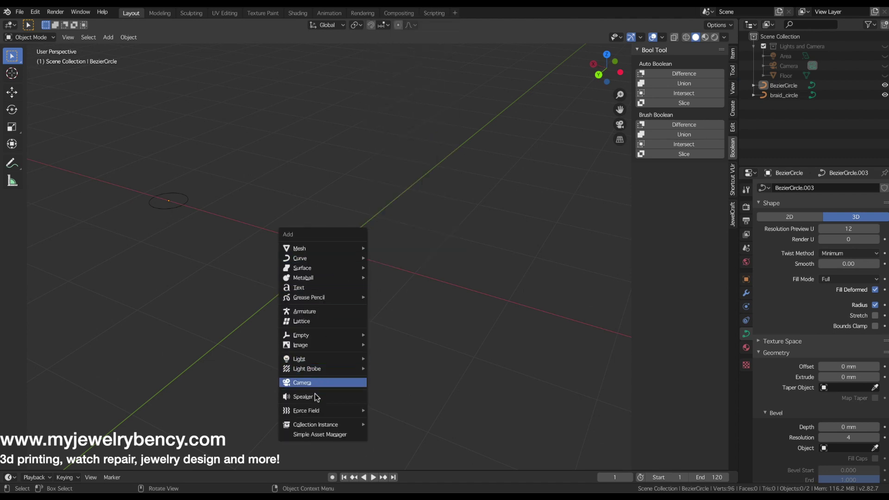
pyautogui.moveTo(319, 258)
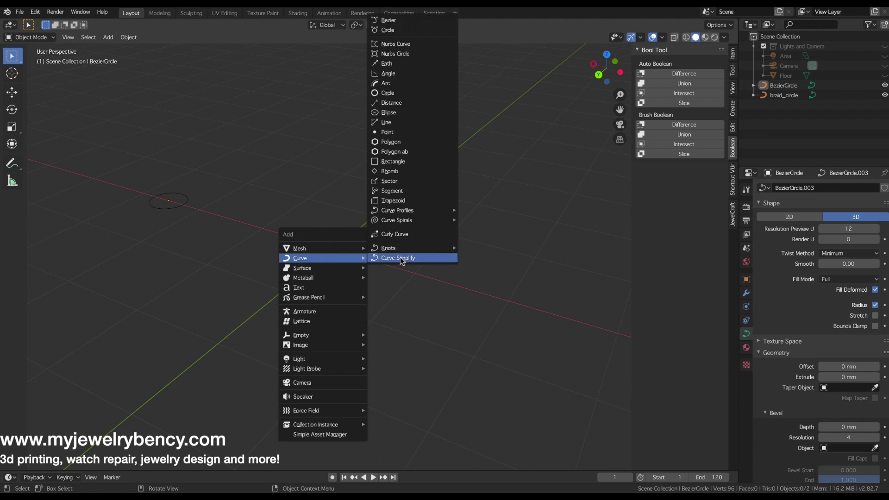
pyautogui.moveTo(397, 221)
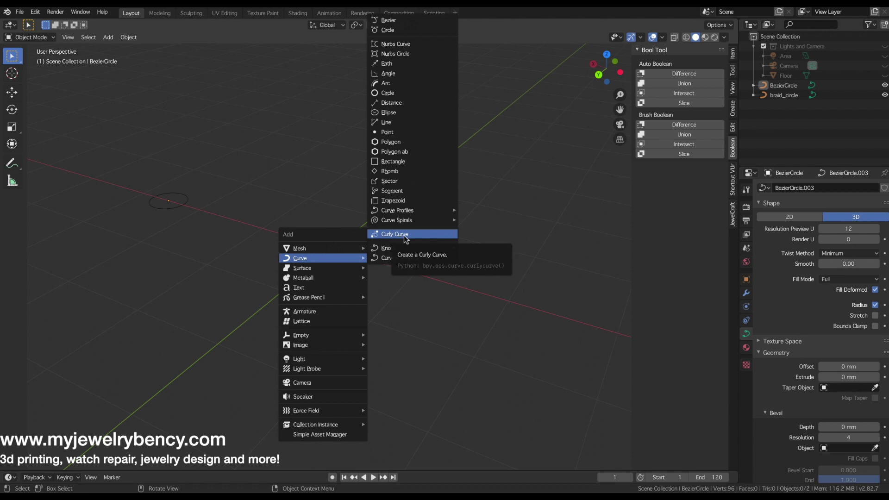
pyautogui.click(405, 235)
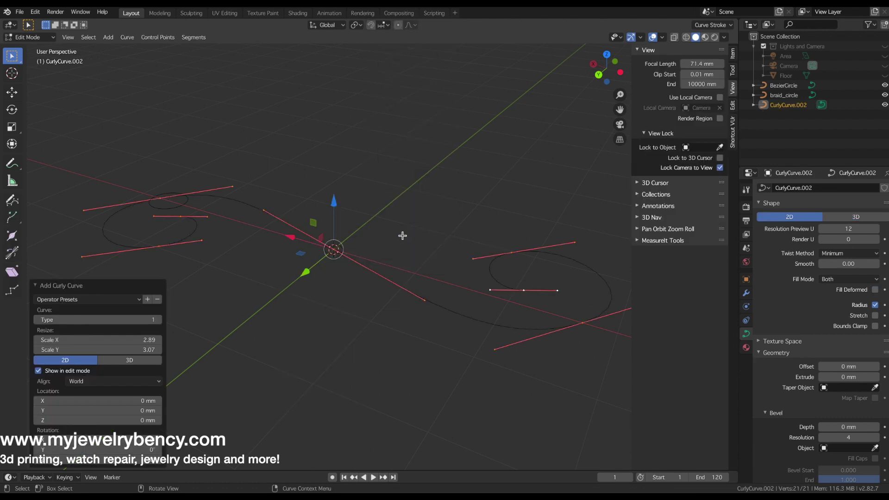
# Return to Object Mode and move the Bezier circle about 1.84 mm along X, clear of the curly curve
pyautogui.press('KP_7')
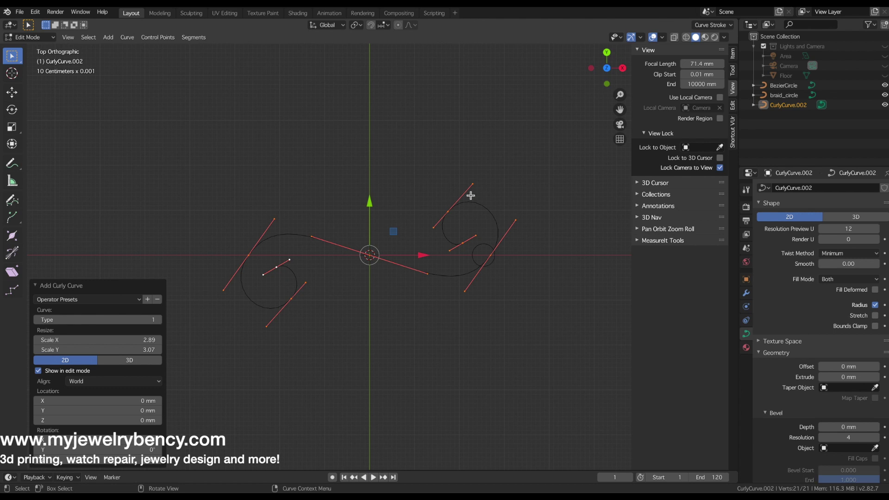
pyautogui.press('Tab')
pyautogui.click(494, 259)
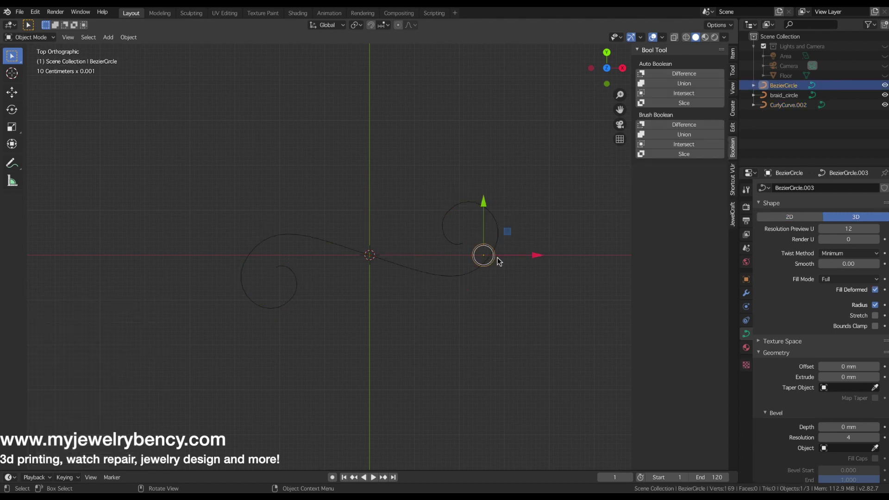
pyautogui.moveTo(537, 255); pyautogui.dragTo(621, 259)
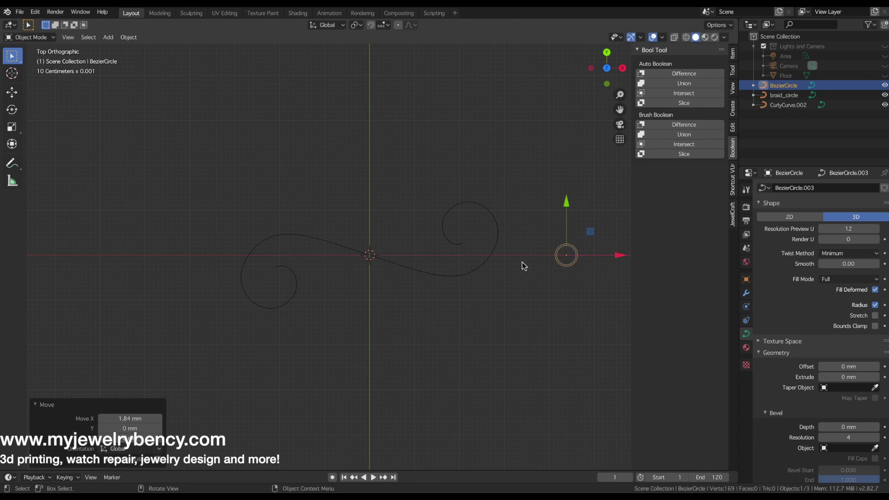
# Assign BezierCircle as the curly curve's bevel object and enable Fill Caps to close its ends
pyautogui.click(499, 247)
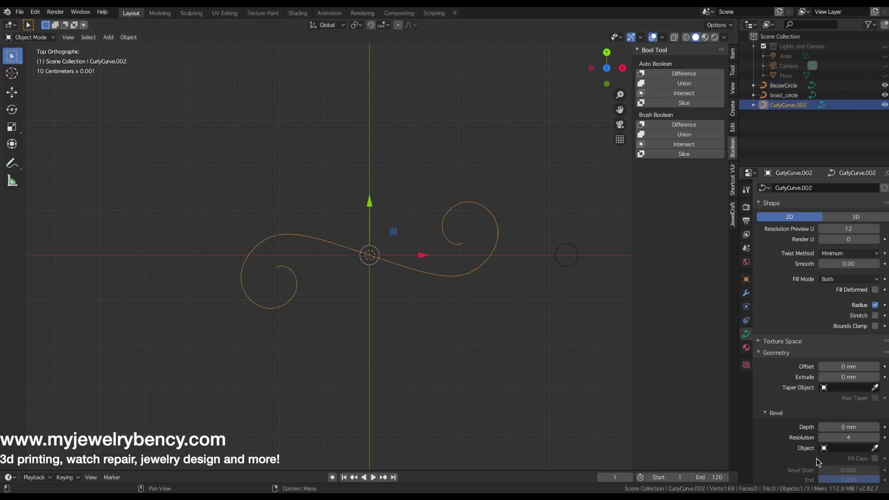
pyautogui.click(852, 449)
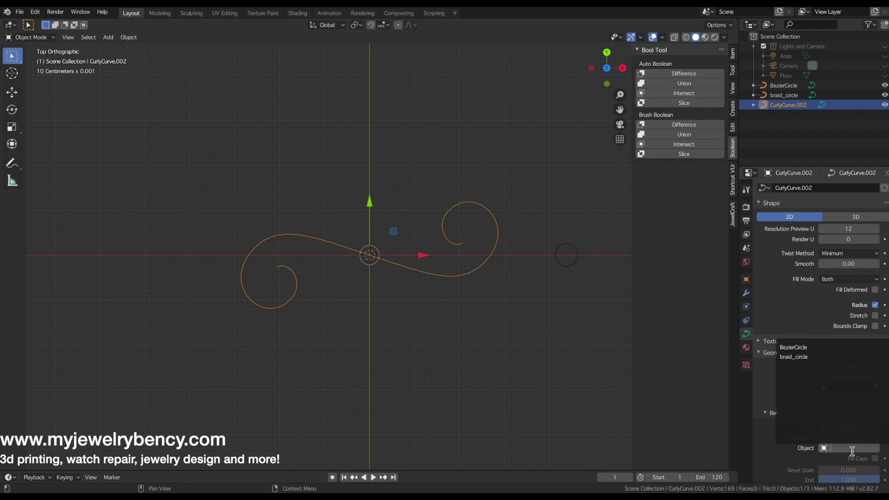
pyautogui.click(803, 348)
pyautogui.moveTo(380, 306); pyautogui.dragTo(362, 273, button='middle')
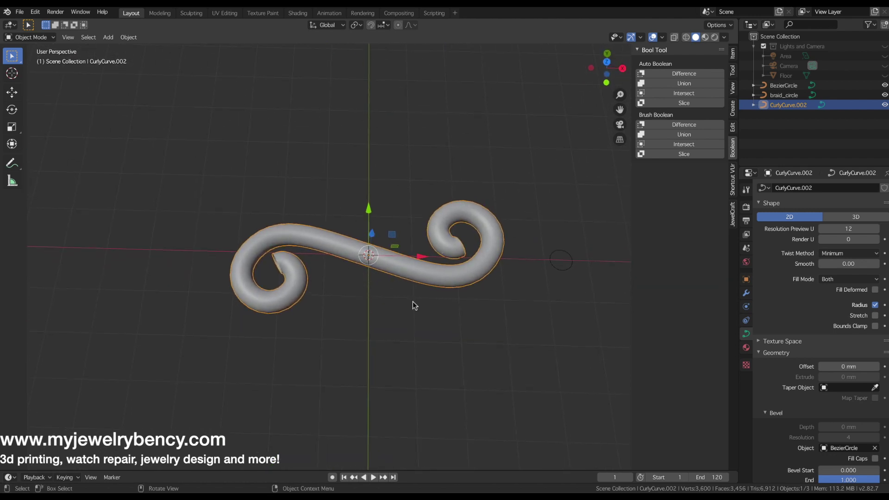
pyautogui.click(875, 459)
pyautogui.moveTo(447, 264); pyautogui.dragTo(449, 304, button='middle')
# Convert the curly curve to a mesh and rotate it about -11.5° around Z in top view
pyautogui.rightClick(419, 267)
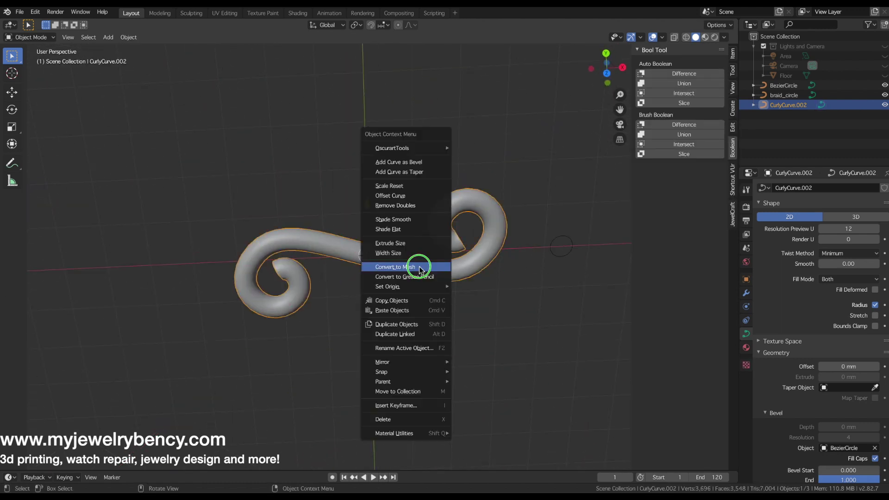
pyautogui.click(419, 268)
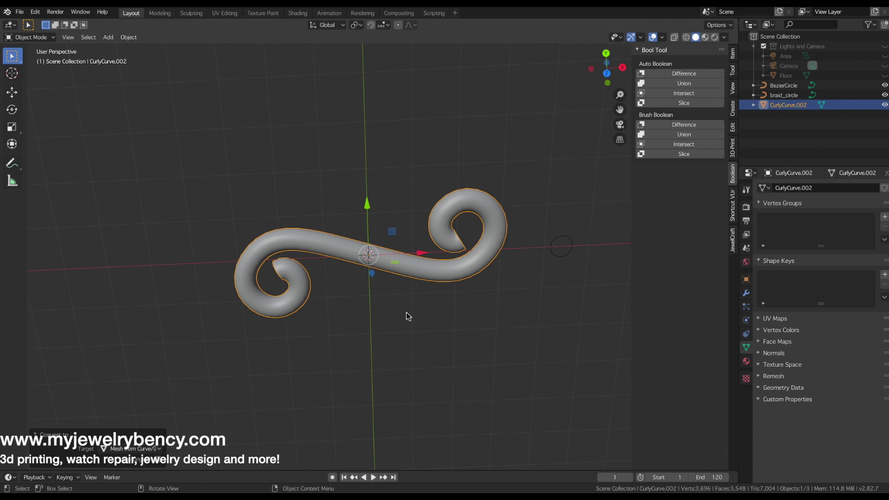
pyautogui.press('KP_7')
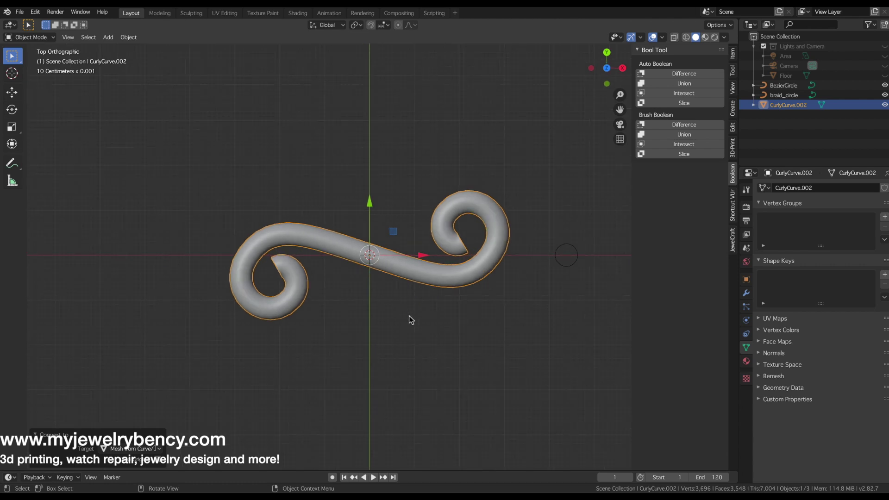
pyautogui.press('r')
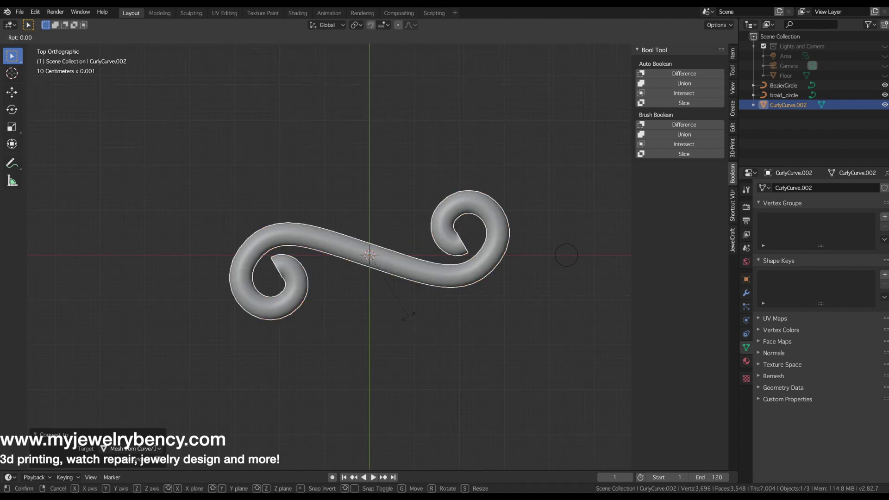
pyautogui.press('z')
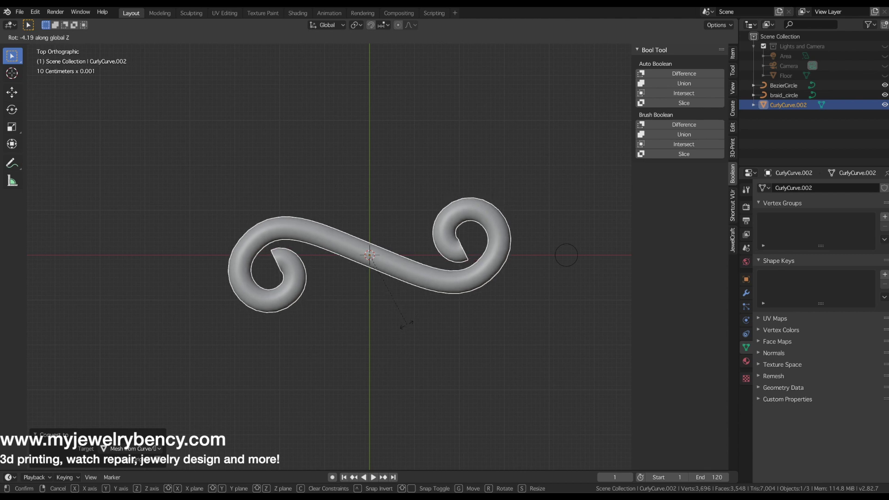
pyautogui.click(401, 336)
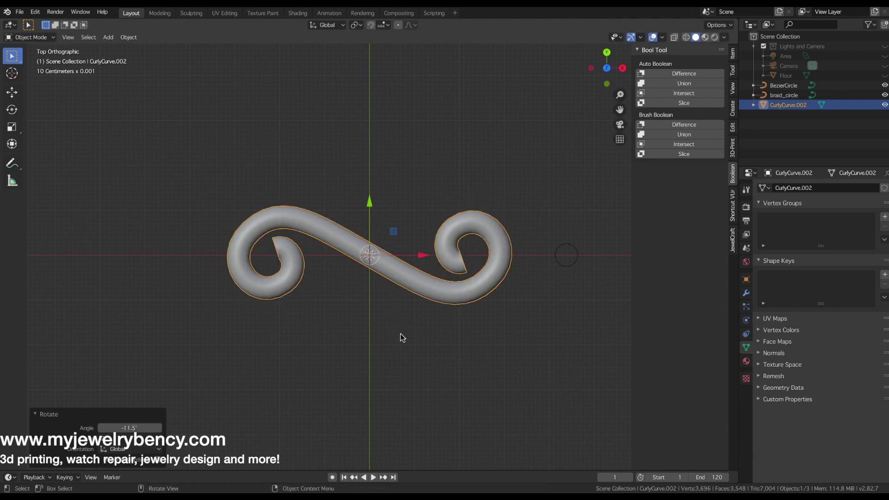
# Duplicate the scroll mesh and move the copy about 6.9 mm along negative X, clear of the original
pyautogui.hotkey('shift', 'd')
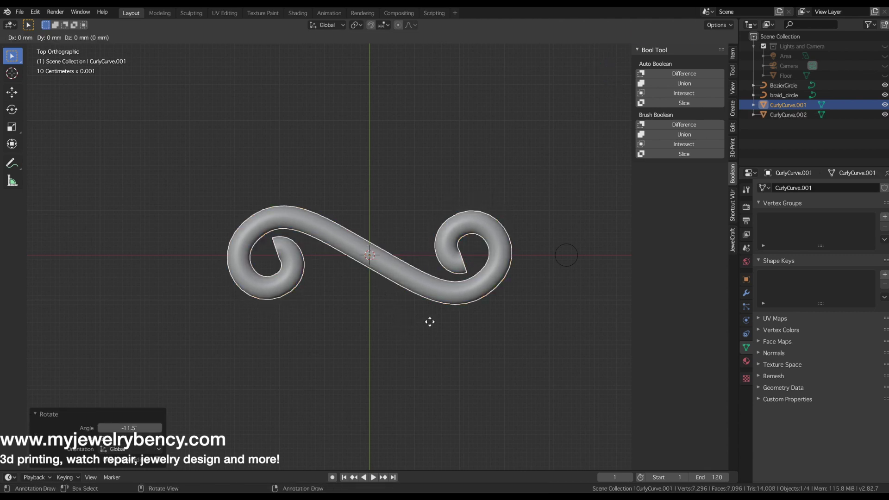
pyautogui.press('Escape')
pyautogui.press('g')
pyautogui.press('x')
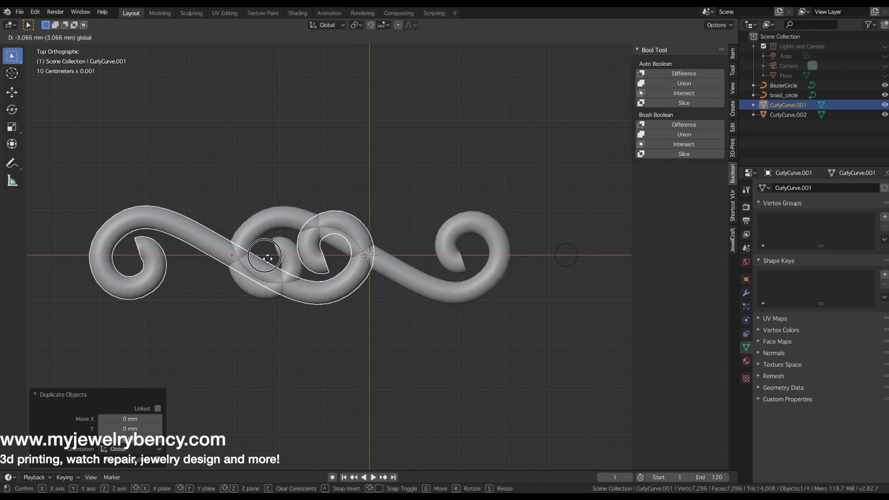
pyautogui.click(249, 274)
pyautogui.scroll(-2, 467, 294)
pyautogui.scroll(-1, 466, 294)
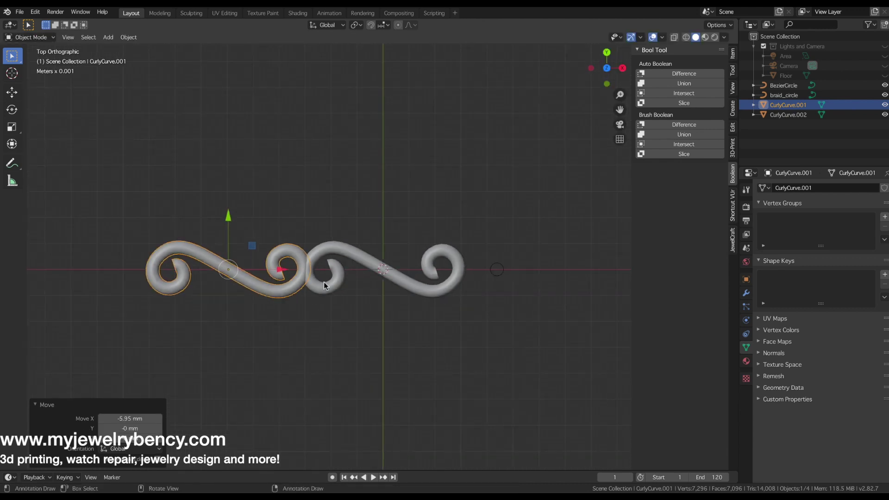
pyautogui.moveTo(284, 273); pyautogui.dragTo(255, 273)
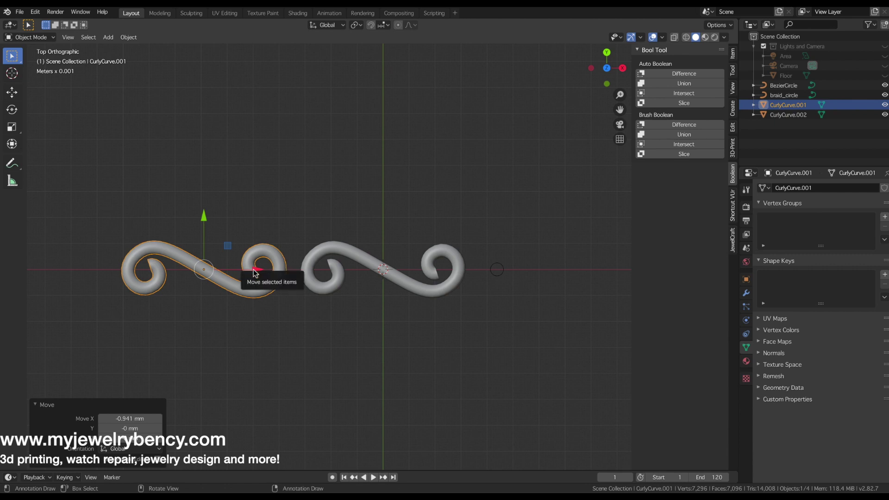
# Rotate the scroll copy 180° around Y and shift it in X and Y until its inner curl meets the original's
pyautogui.press('r')
pyautogui.write('180')
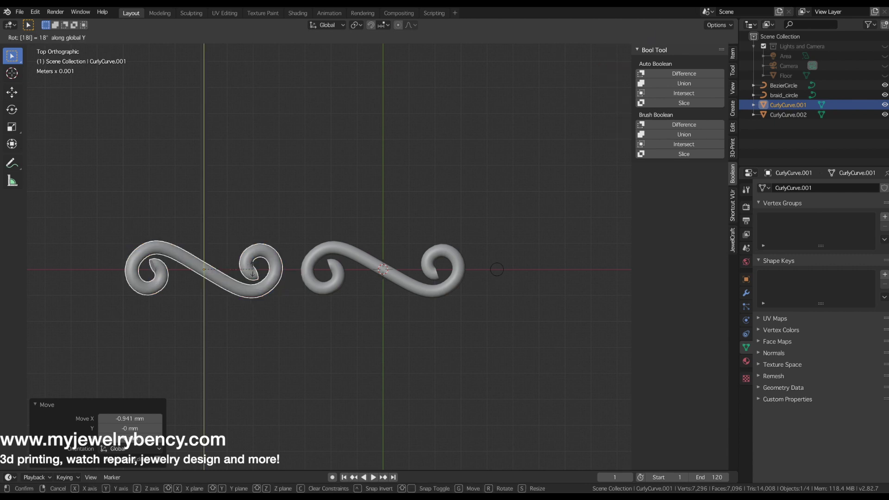
pyautogui.press('Return')
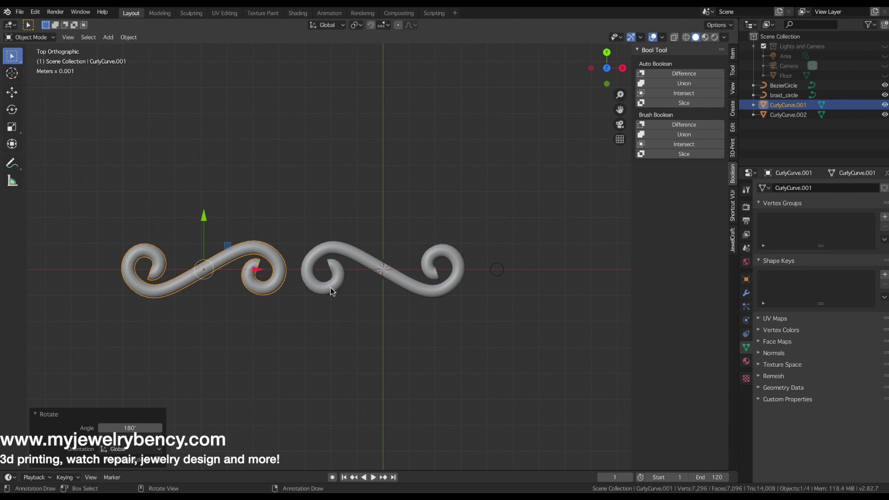
pyautogui.moveTo(204, 219); pyautogui.dragTo(223, 217)
pyautogui.moveTo(264, 259); pyautogui.dragTo(284, 261)
pyautogui.moveTo(224, 208); pyautogui.dragTo(225, 218)
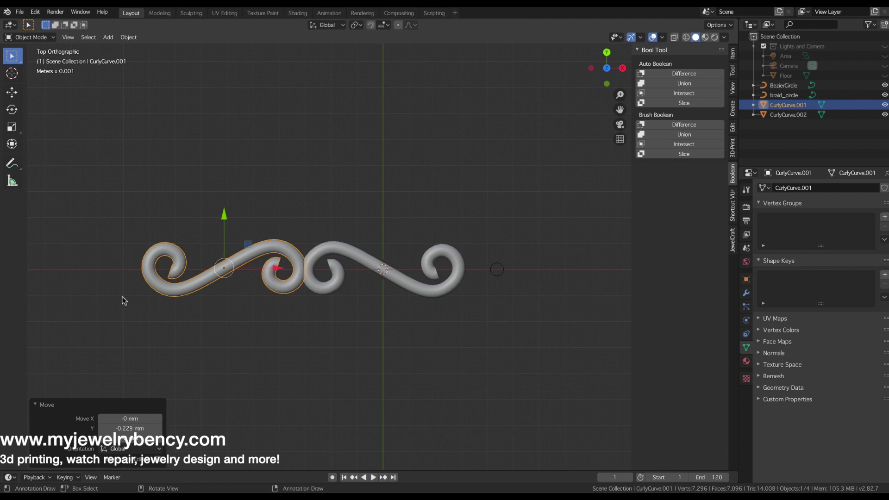
# Merge the two scroll meshes with an Auto Boolean Union and set the origin to Center of Mass (Volume)
pyautogui.keyDown('shift'); pyautogui.click(284, 289); pyautogui.keyUp('shift')
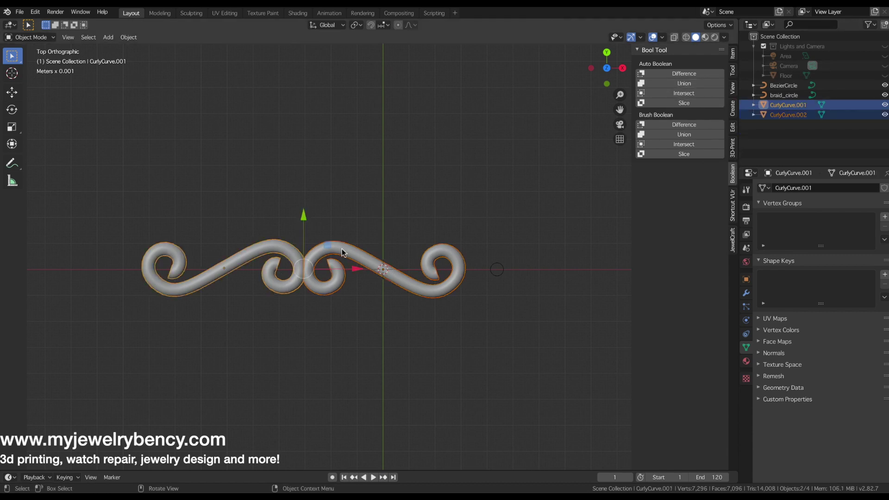
pyautogui.click(682, 85)
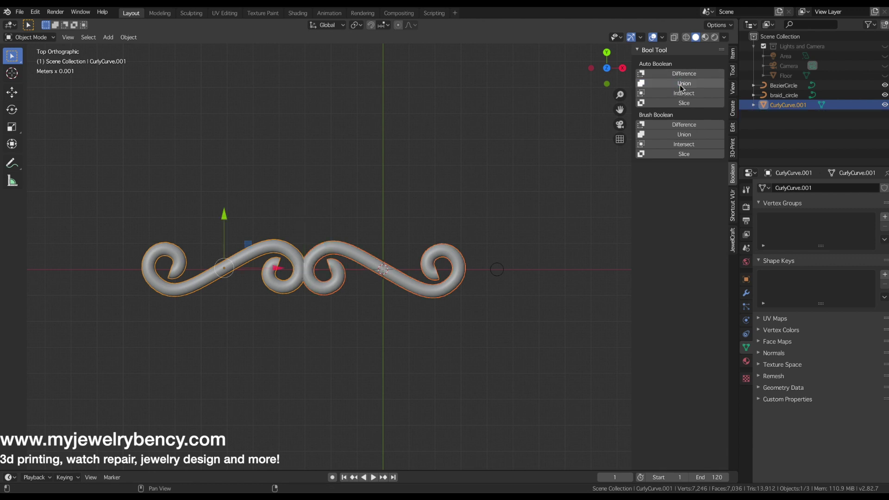
pyautogui.moveTo(284, 282); pyautogui.dragTo(282, 263, button='middle')
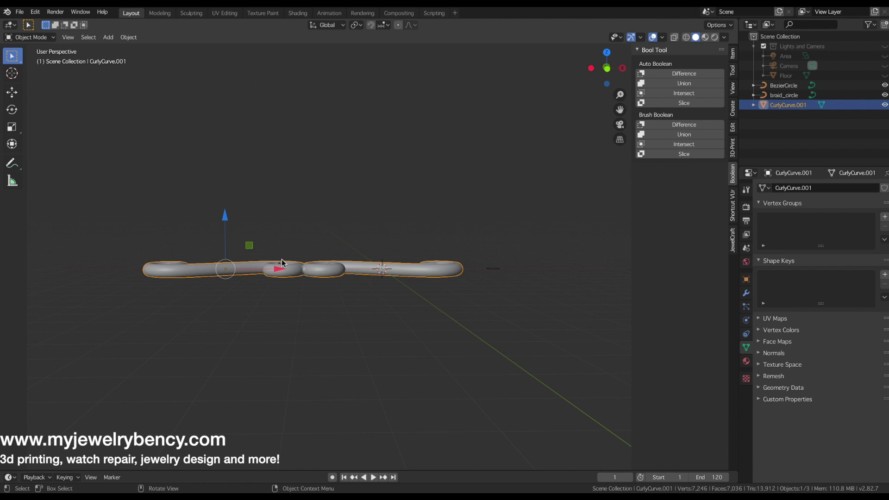
pyautogui.rightClick(306, 274)
pyautogui.moveTo(322, 312)
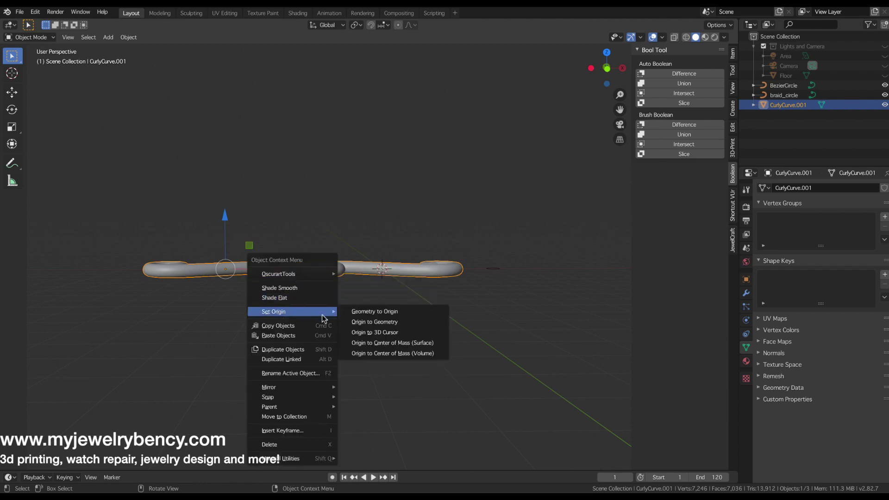
pyautogui.click(376, 353)
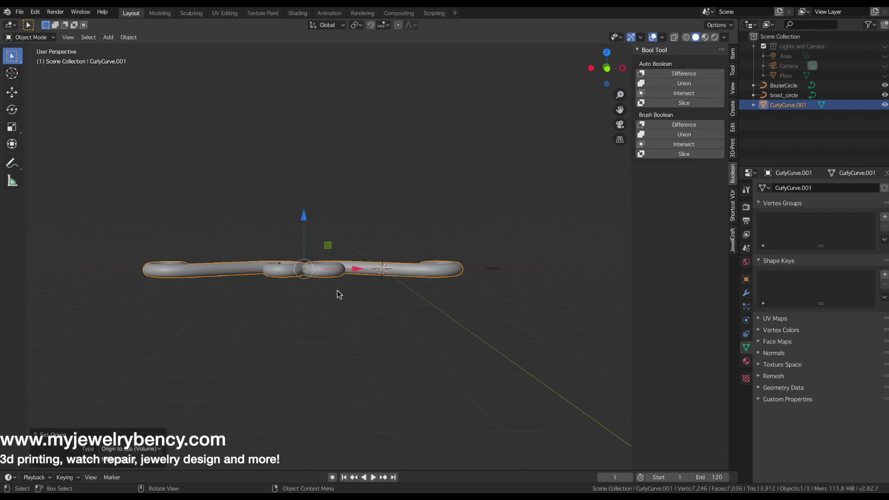
# Rotate the merged scroll ornament 90° around the X axis so it stands upright
pyautogui.press('r')
pyautogui.press('x')
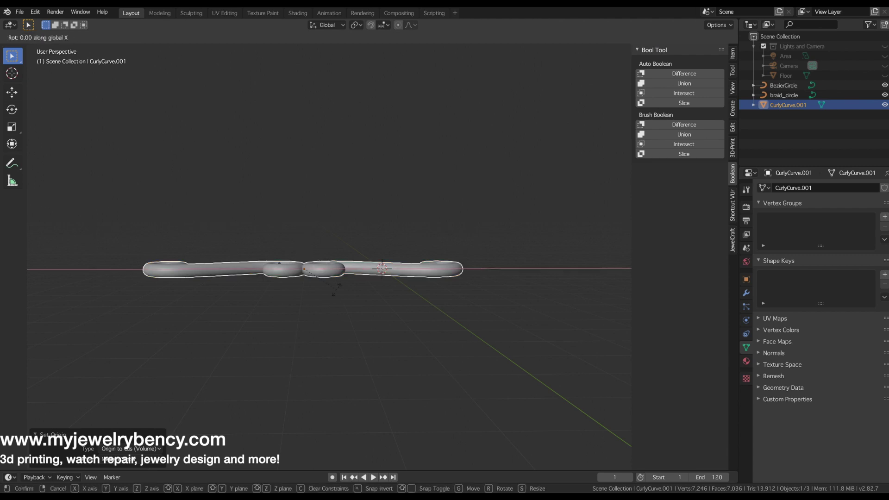
pyautogui.press('9')
pyautogui.press('0')
pyautogui.press('Return')
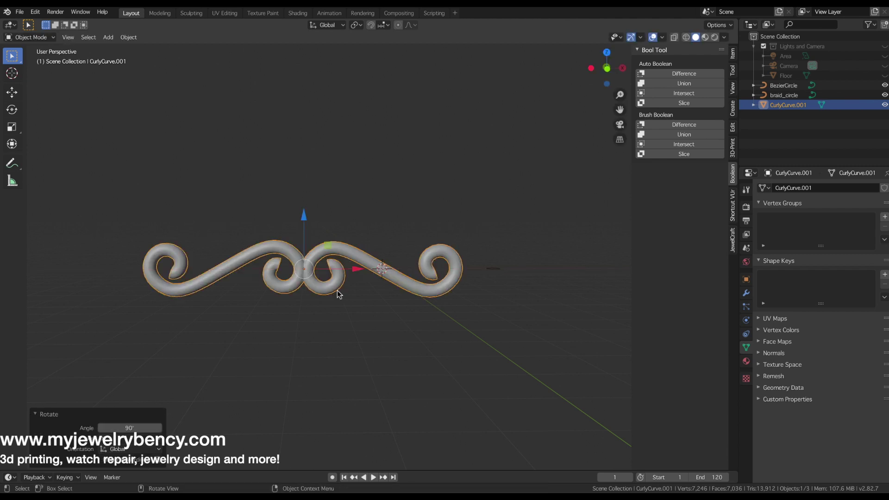
pyautogui.hotkey('shift', 'a')
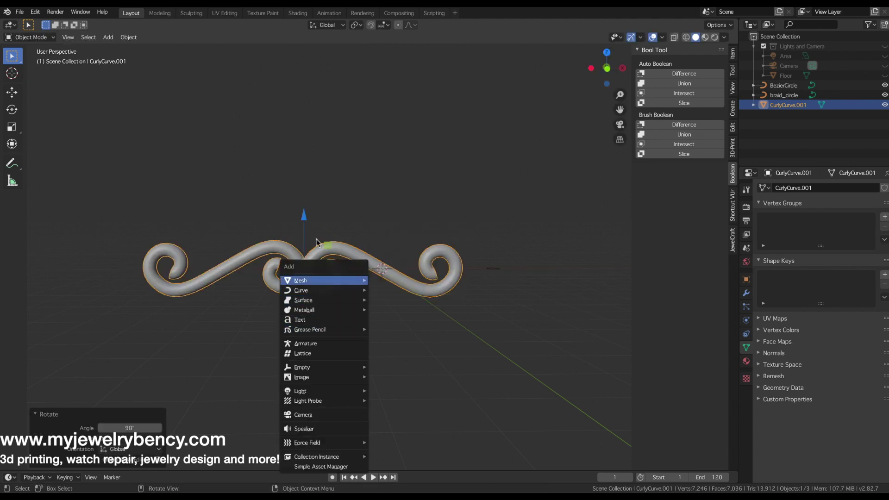
pyautogui.click(316, 202)
pyautogui.hotkey('shift', 'a')
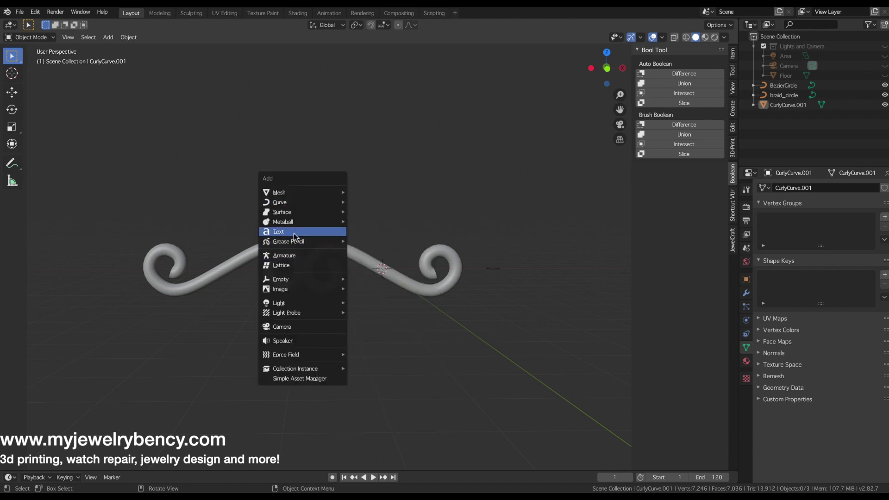
pyautogui.click(346, 256)
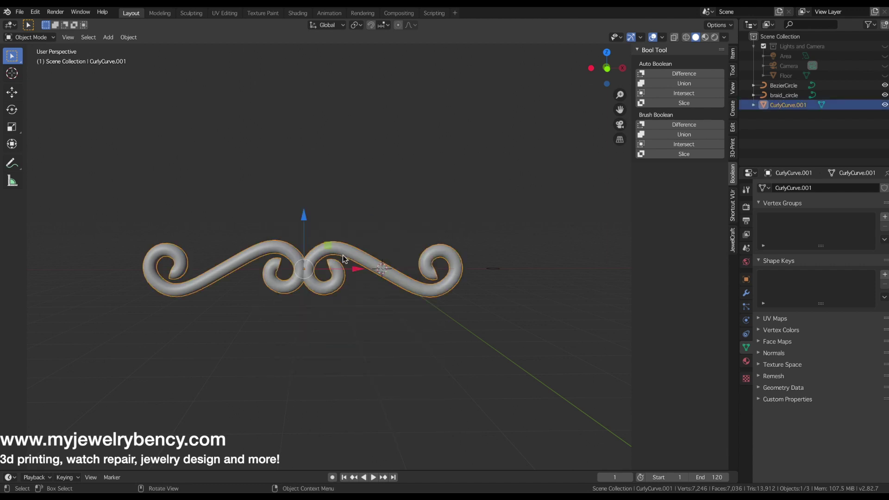
# Apply the merged scroll ornament's object transform with Scale included and Location left out
pyautogui.hotkey('shift', 'a')
pyautogui.moveTo(344, 255)
pyautogui.click(323, 181)
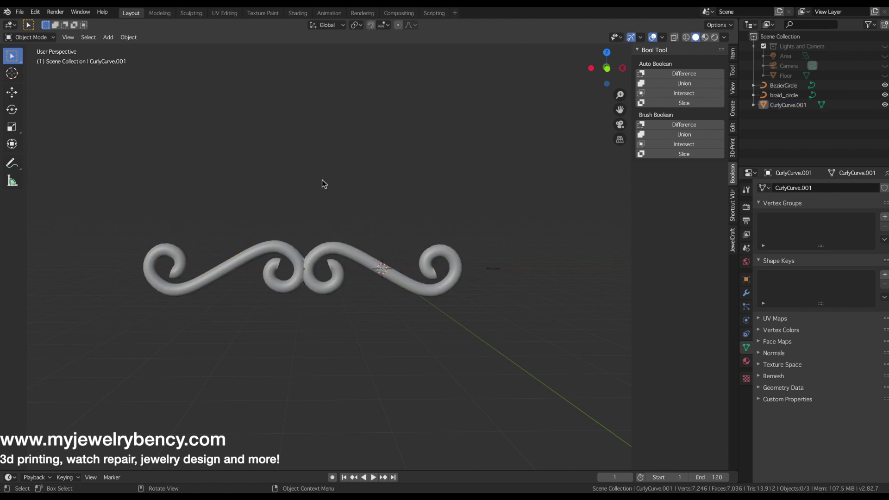
pyautogui.click(304, 258)
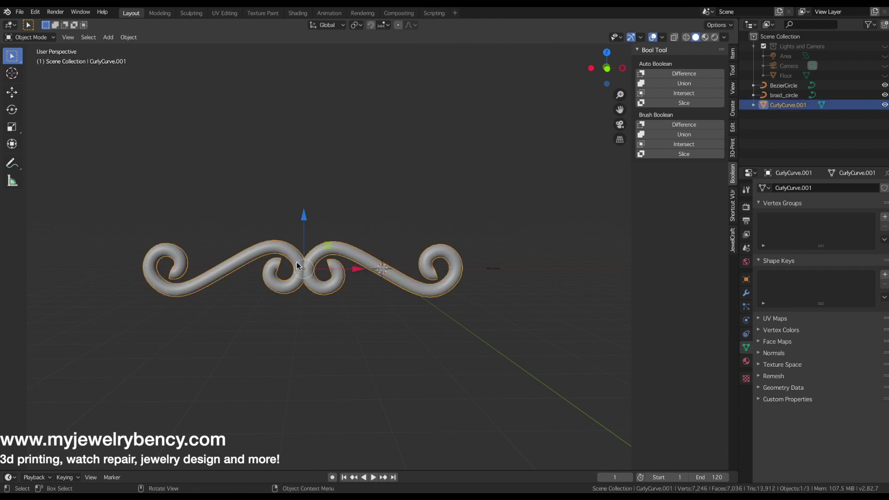
pyautogui.hotkey('ctrl', 'a')
pyautogui.click(275, 302)
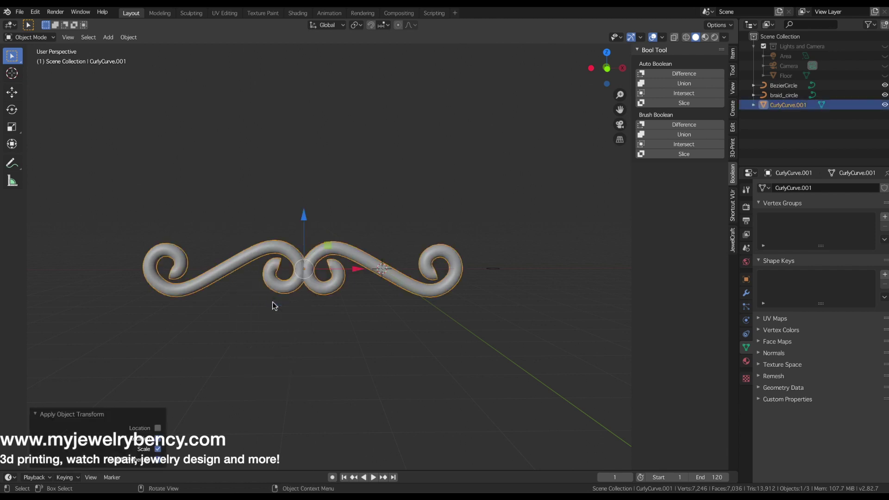
# Stretch the scroll ornament along the global Z axis to make it slightly taller
pyautogui.moveTo(357, 248); pyautogui.dragTo(351, 267, button='middle')
pyautogui.scroll(-4, 350, 267)
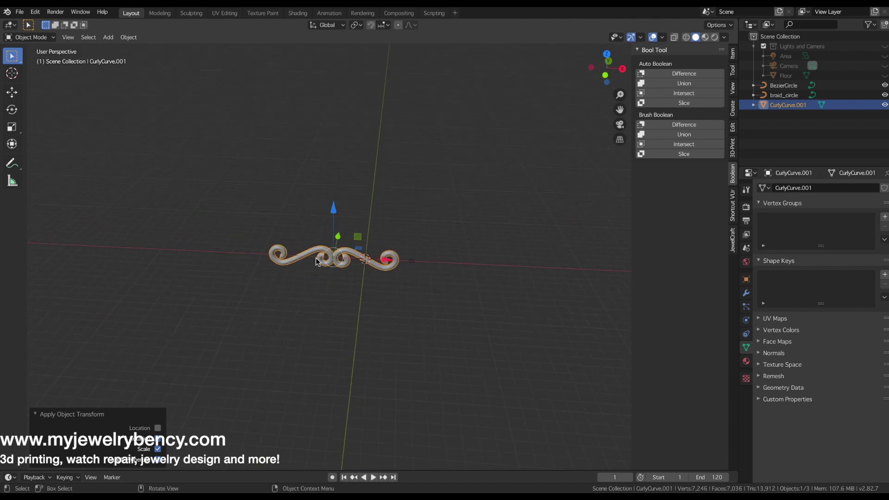
pyautogui.press('s')
pyautogui.press('z')
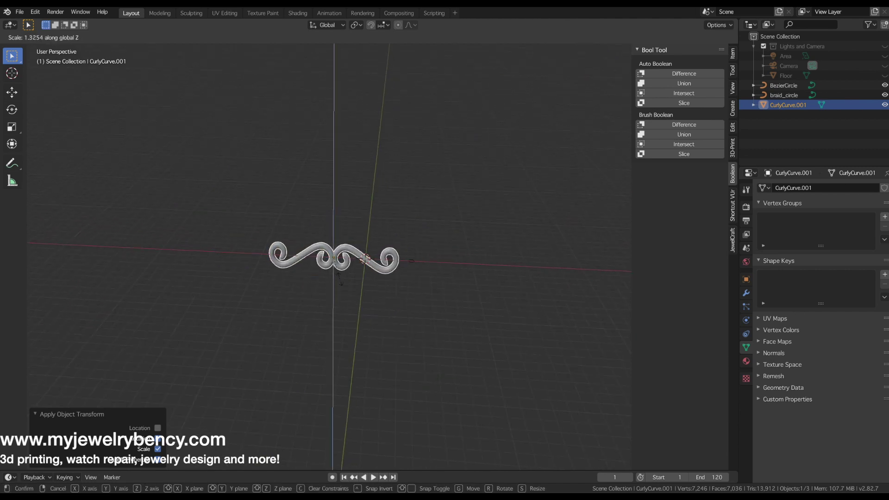
pyautogui.click(342, 281)
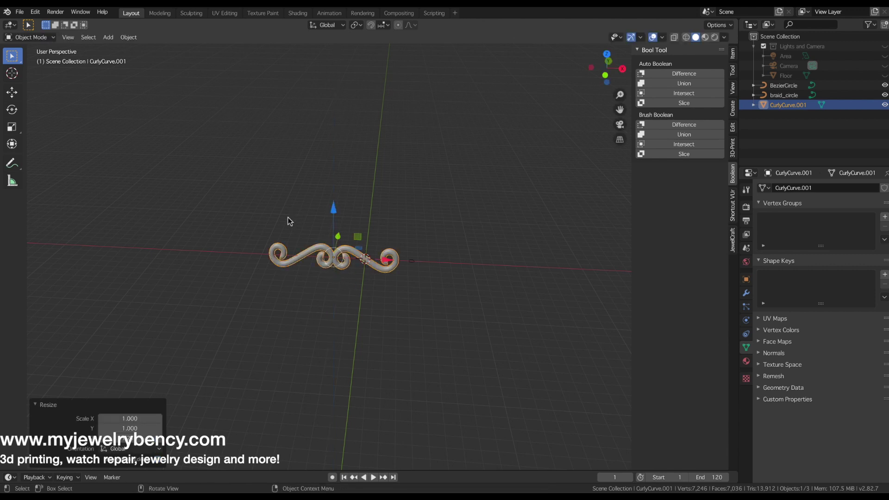
# Append the Rnd-plainbezel1 asset from the heads category, Round subcategory, of the Simple Asset Manager
pyautogui.click(732, 70)
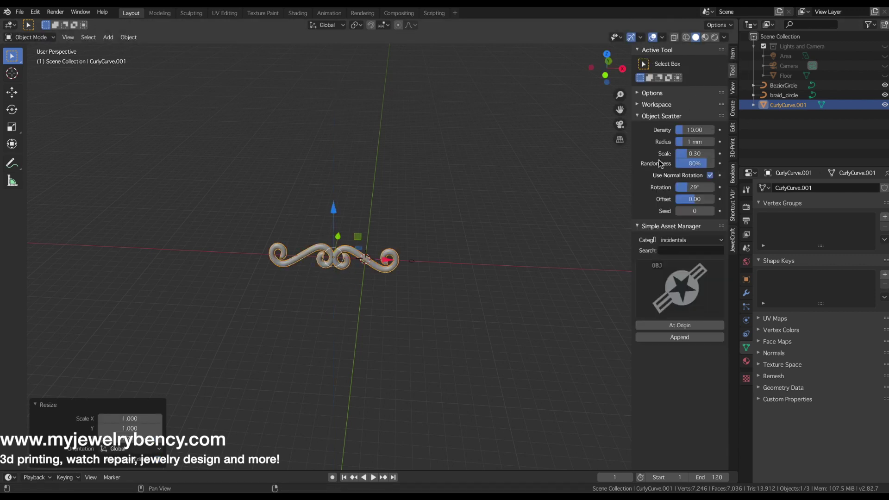
pyautogui.click(681, 290)
pyautogui.click(713, 241)
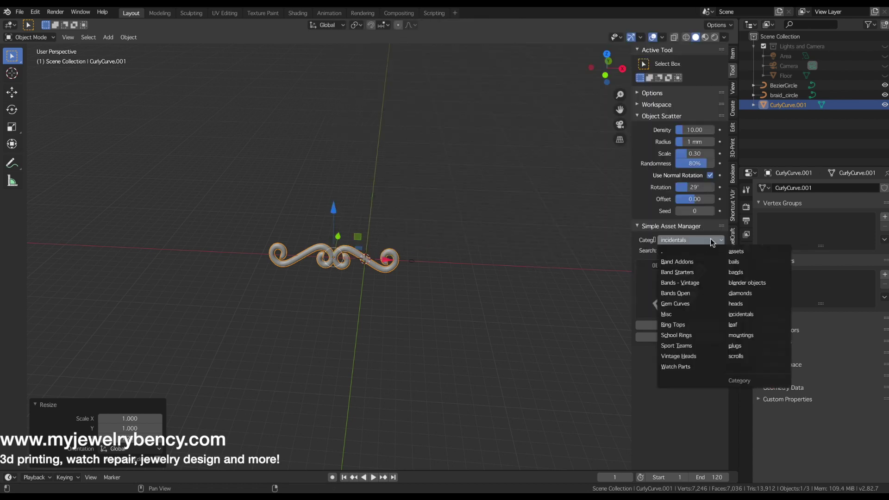
pyautogui.click(745, 306)
pyautogui.click(689, 252)
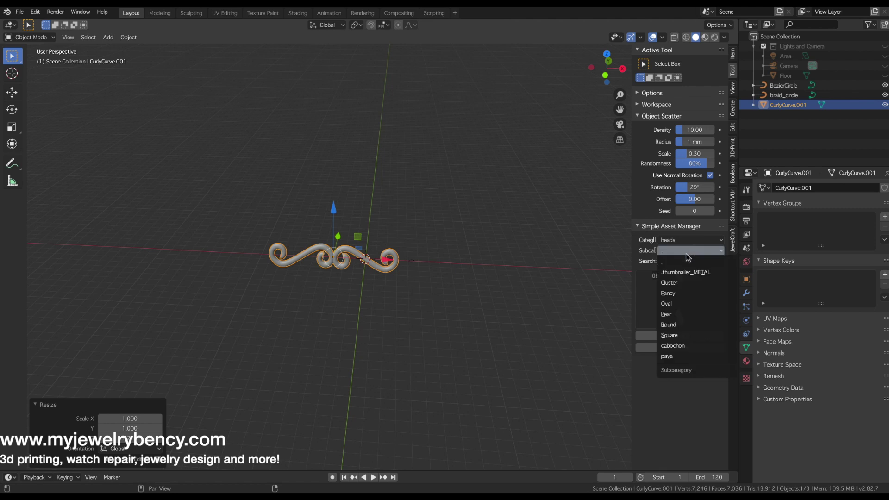
pyautogui.click(673, 324)
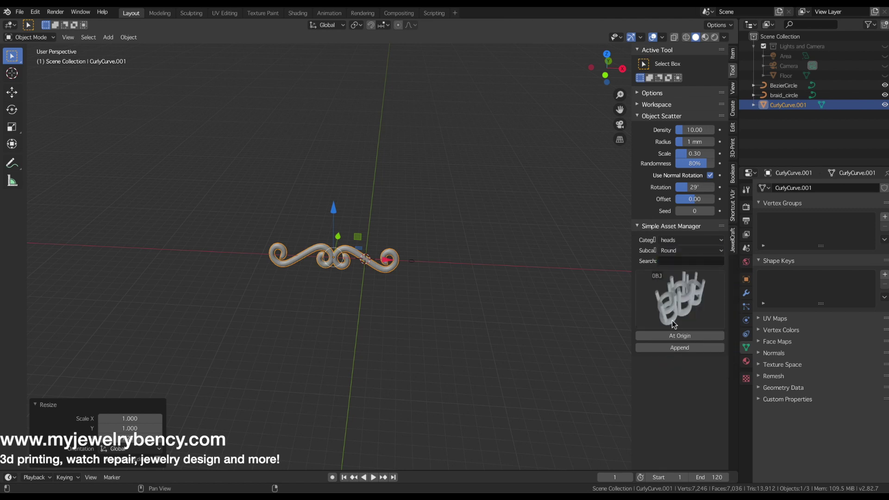
pyautogui.click(691, 325)
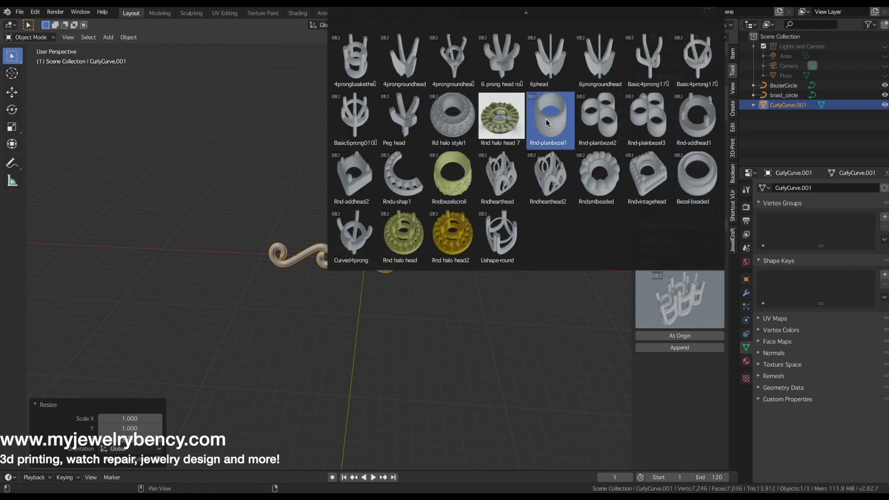
pyautogui.click(551, 121)
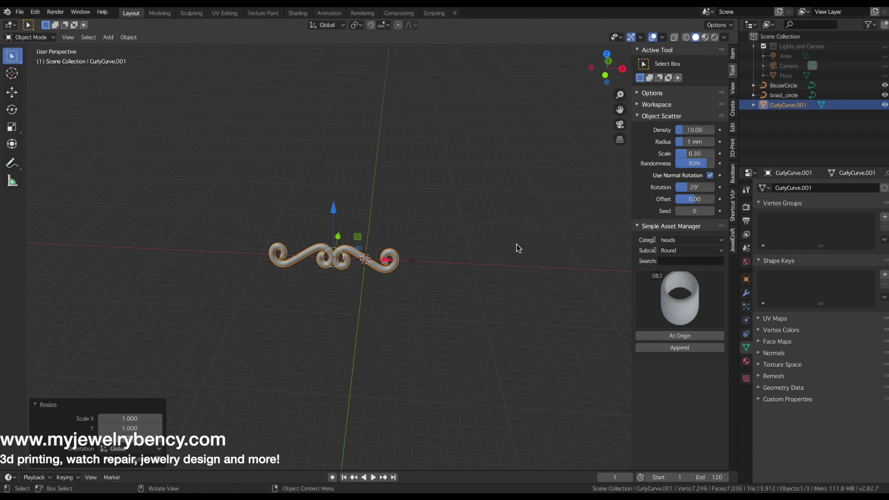
pyautogui.click(675, 348)
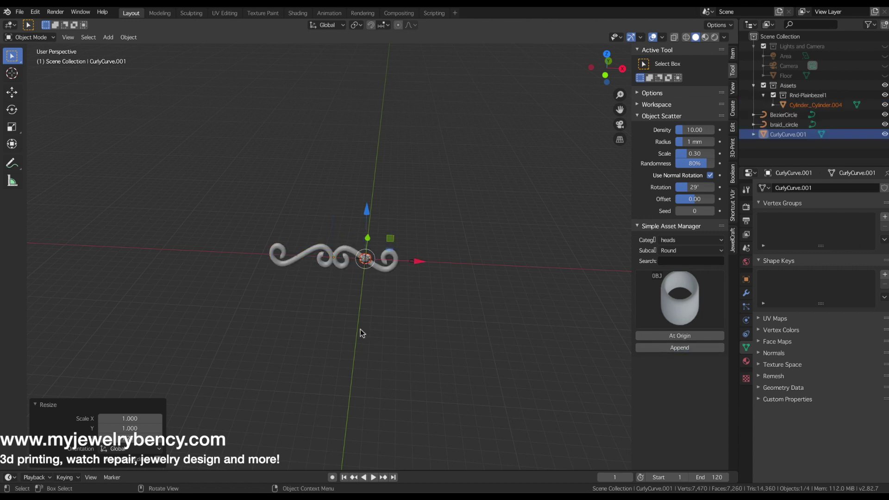
# Enlarge the plain bezel uniformly to well beyond the ornament's width and move it about 16.6 mm along Y, behind the ornament
pyautogui.press('s')
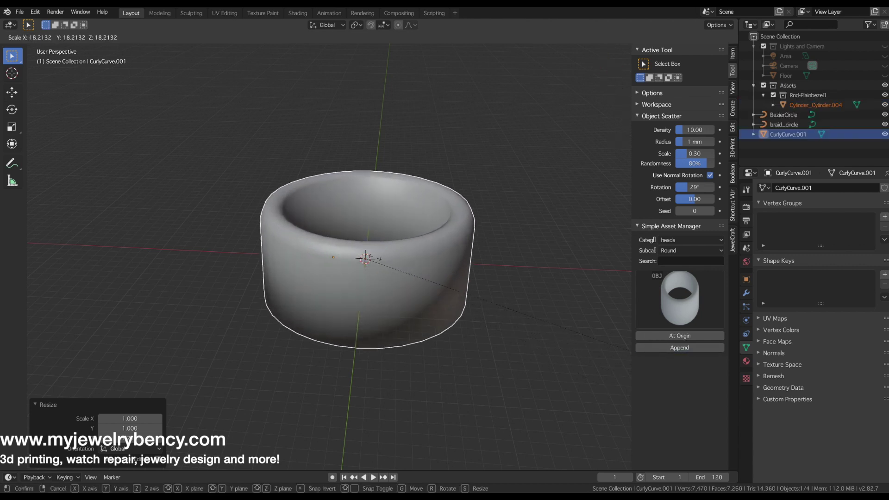
pyautogui.click(348, 425)
pyautogui.moveTo(415, 257); pyautogui.dragTo(397, 246, button='middle')
pyautogui.moveTo(408, 246); pyautogui.dragTo(519, 204)
pyautogui.moveTo(325, 278)
pyautogui.mouseDown(button='middle')
pyautogui.moveTo(260, 273)
pyautogui.moveTo(322, 261)
pyautogui.mouseUp(button='middle')
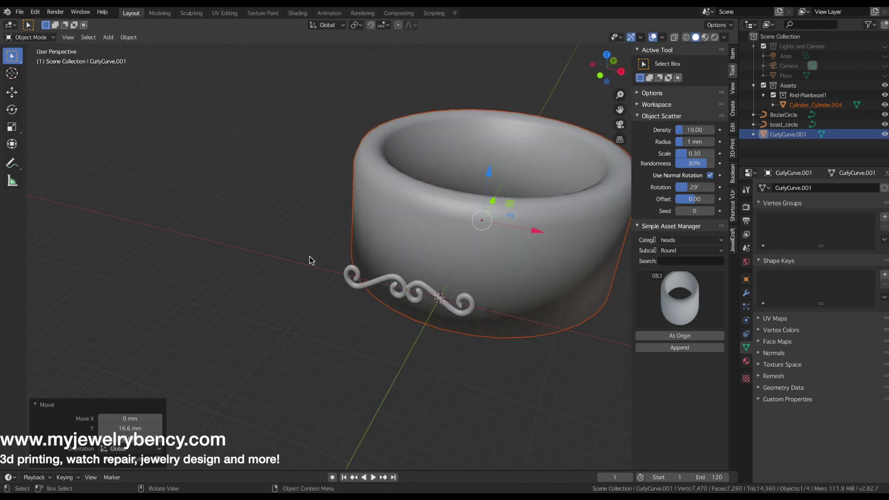
# Scale the bezel down along the global Z axis into a lower, ring-like band
pyautogui.press('s')
pyautogui.press('z')
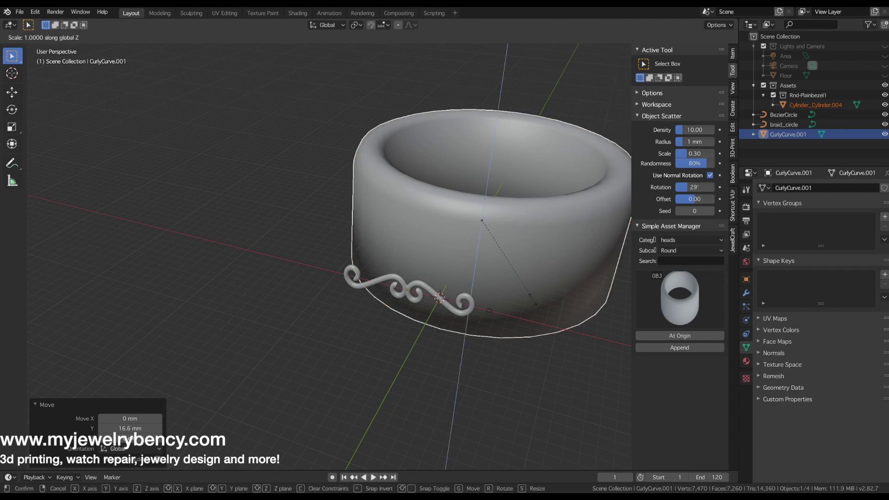
pyautogui.click(494, 272)
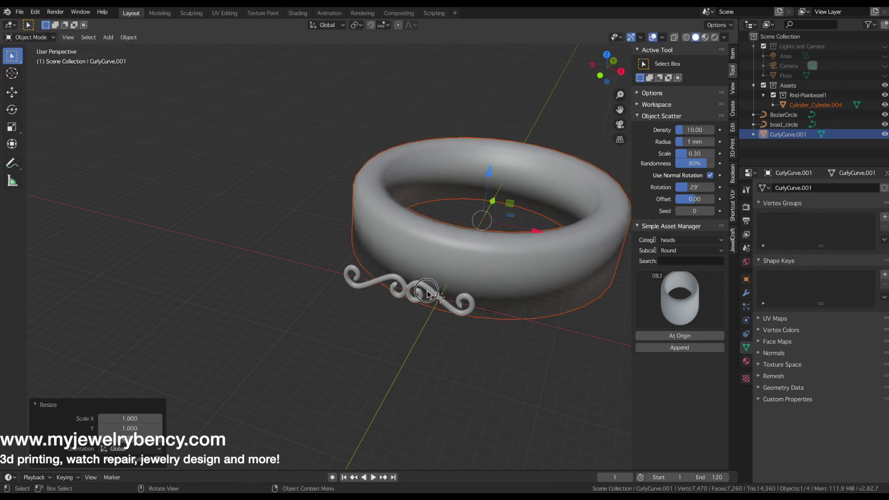
# Scale the scroll ornament up uniformly by about 2.415 so its length roughly matches the ring's diameter
pyautogui.press('s')
pyautogui.click(456, 304)
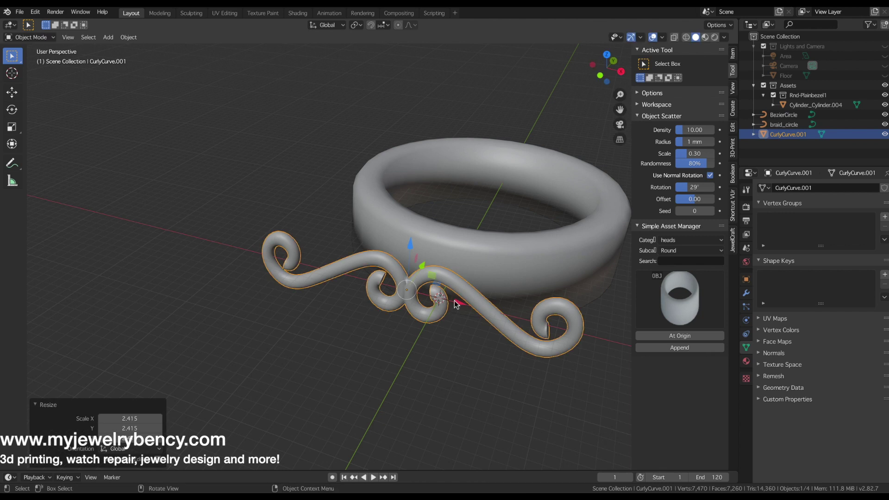
pyautogui.scroll(-3, 188, 282)
pyautogui.moveTo(287, 292); pyautogui.dragTo(305, 294, button='middle')
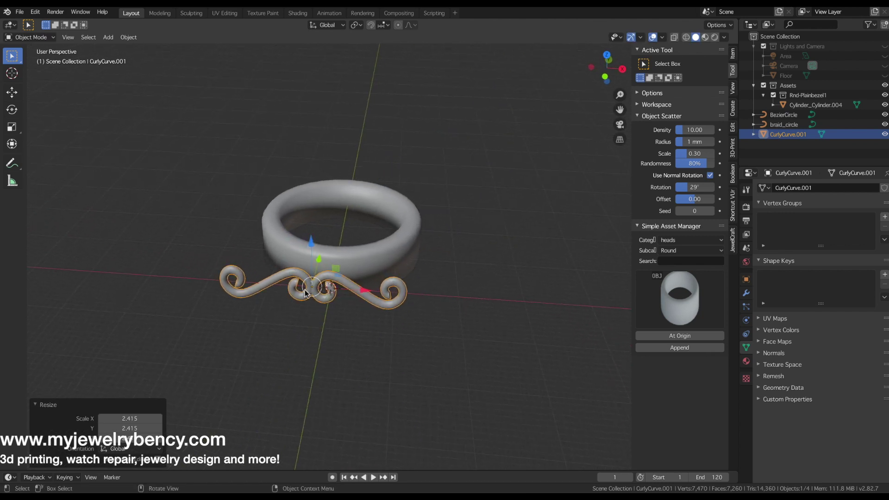
# Set the ring's origin to Center of Mass (Volume) and snap the ring to the 3D cursor
pyautogui.click(410, 222)
pyautogui.rightClick(406, 224)
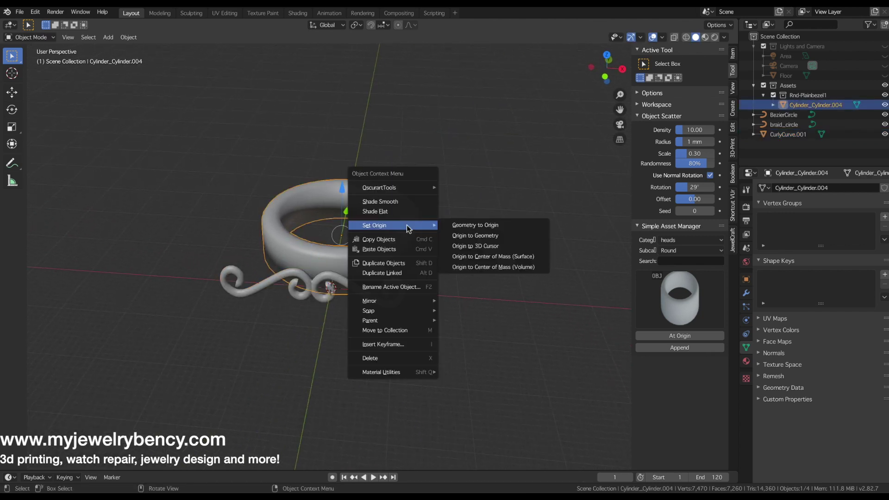
pyautogui.click(498, 267)
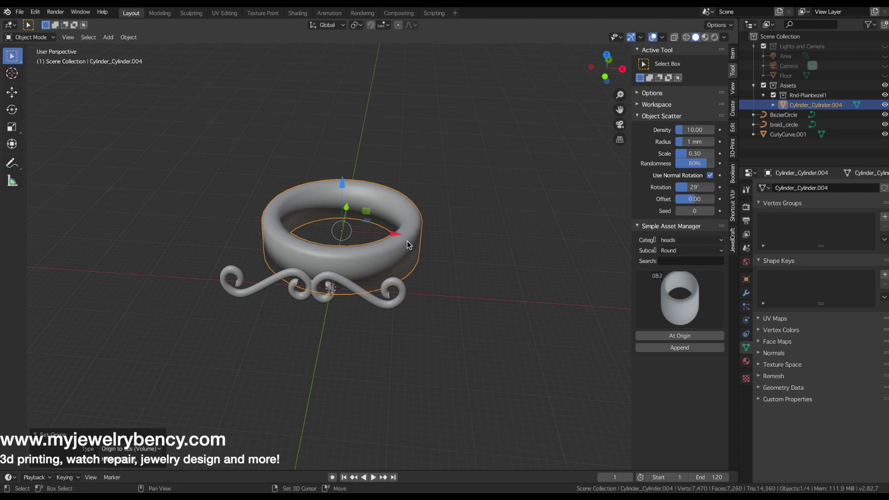
pyautogui.hotkey('shift', 's')
pyautogui.click(415, 186)
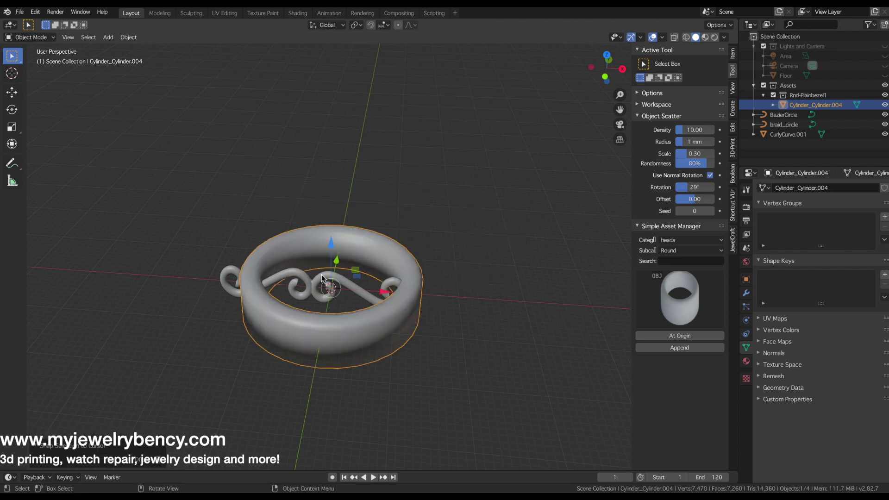
# Snap the scroll ornament to the 3D cursor at the ring's centre
pyautogui.click(320, 280)
pyautogui.hotkey('shift', 's')
pyautogui.click(337, 229)
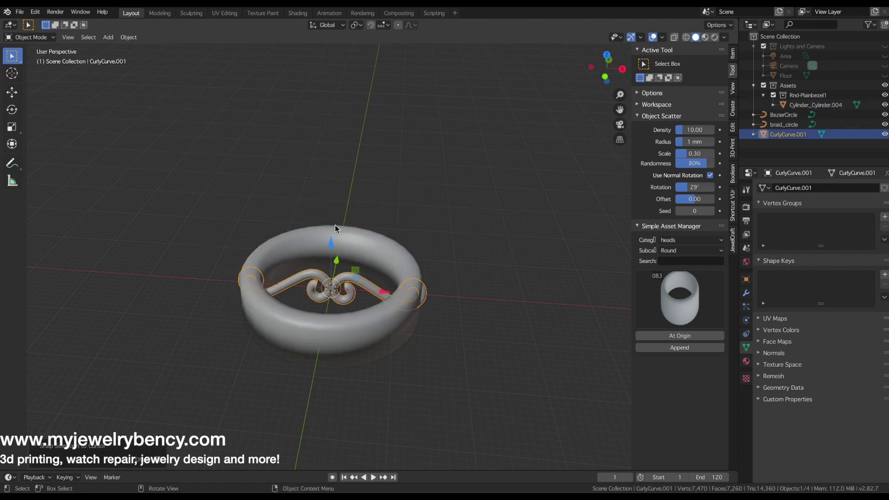
# Add a Bezier circle at the ring's centre and scale it by about 14.472 to follow the band's outer surface
pyautogui.click(368, 336)
pyautogui.click(407, 201)
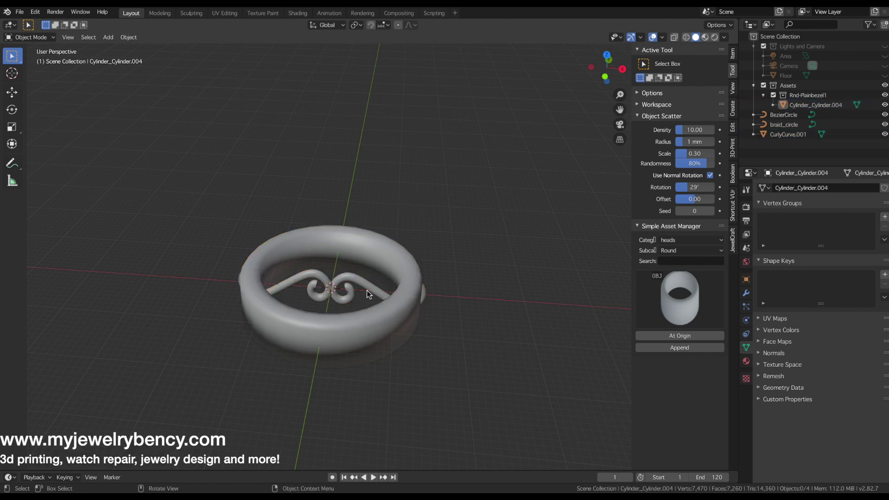
pyautogui.hotkey('shift', 'a')
pyautogui.moveTo(360, 295)
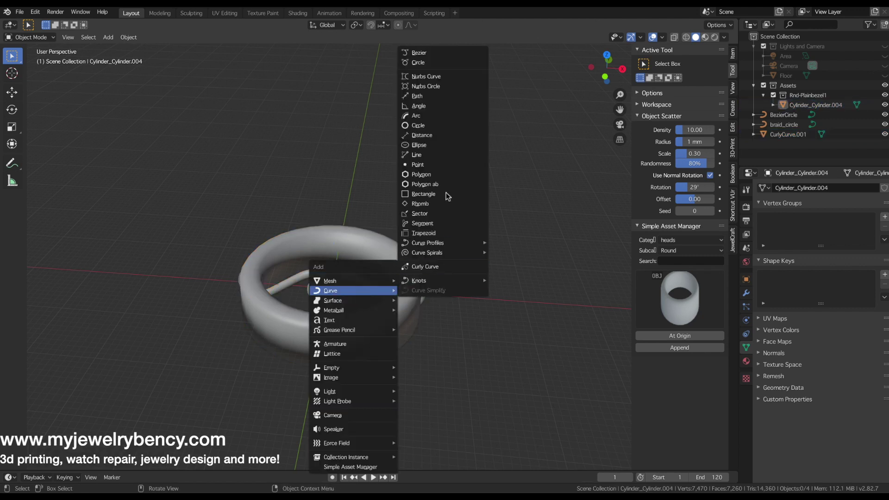
pyautogui.click(426, 63)
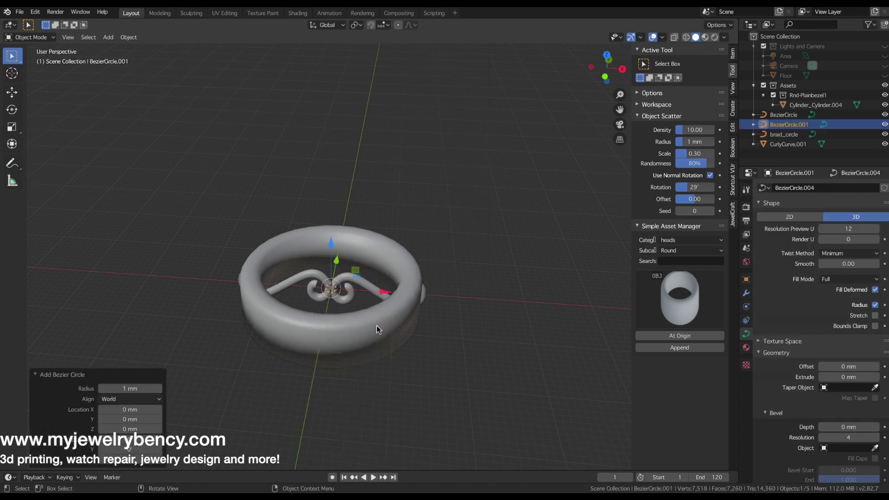
pyautogui.press('s')
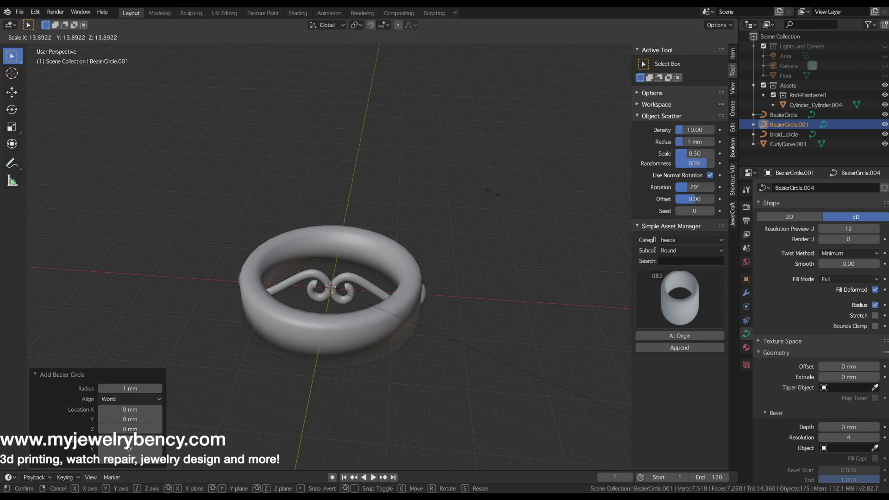
pyautogui.click(486, 264)
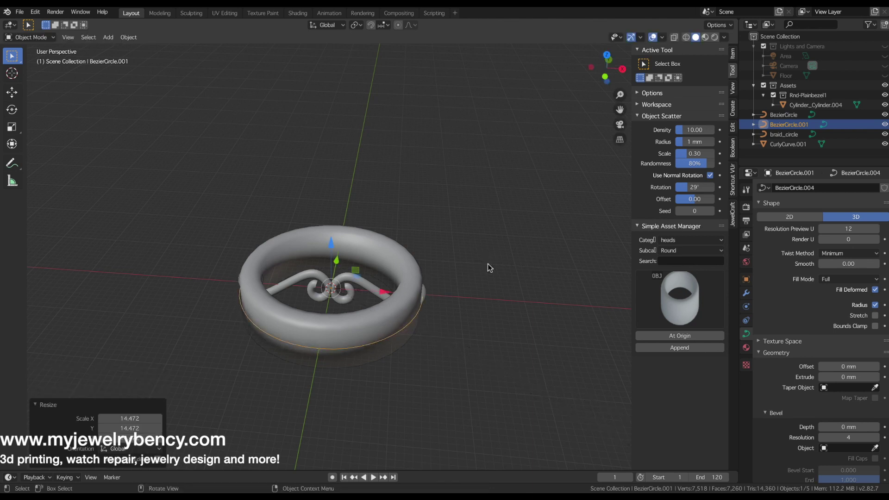
# Add a Curve modifier to the scroll ornament with BezierCircle.001 as its object, wrapping the ornament around the ring
pyautogui.moveTo(415, 284); pyautogui.dragTo(329, 273, button='middle')
pyautogui.click(329, 273)
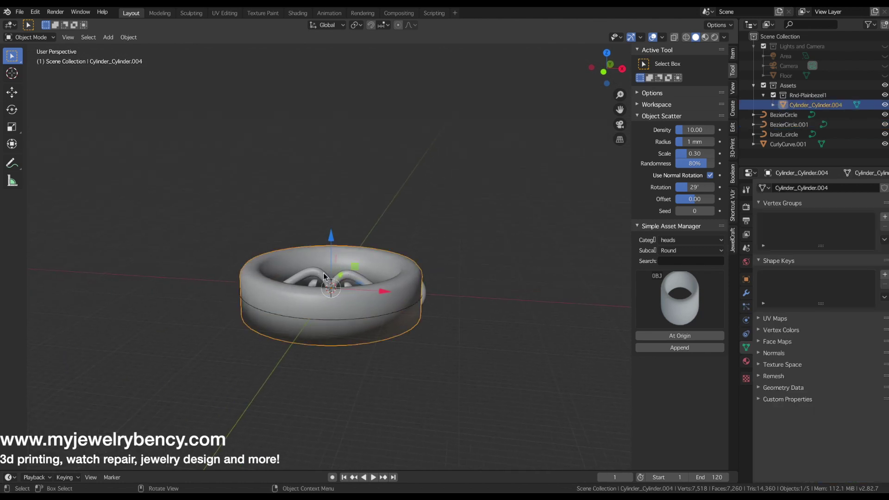
pyautogui.click(309, 272)
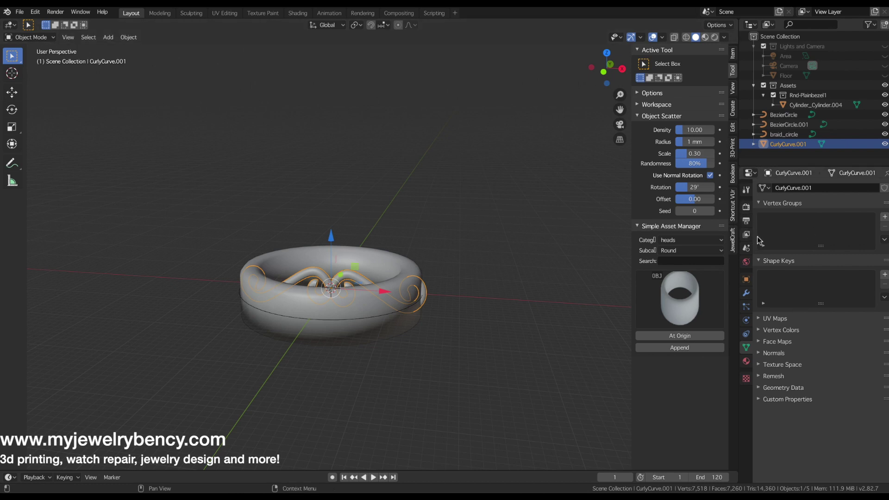
pyautogui.click(746, 294)
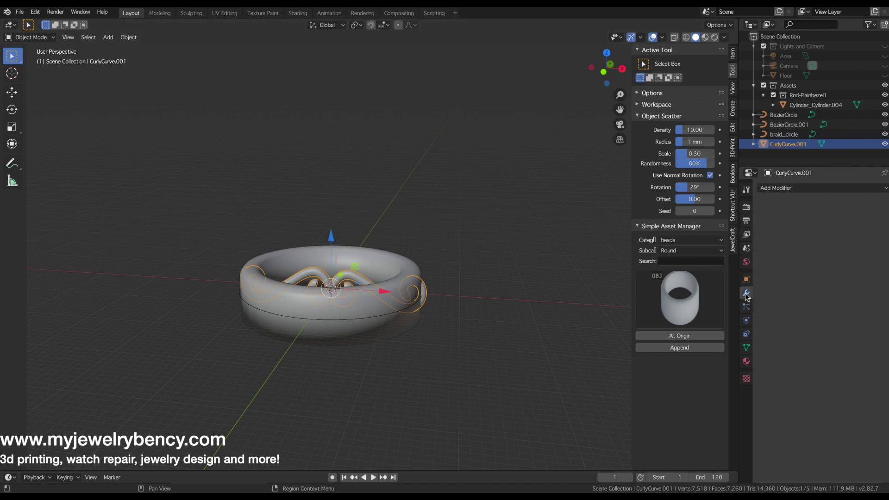
pyautogui.click(810, 187)
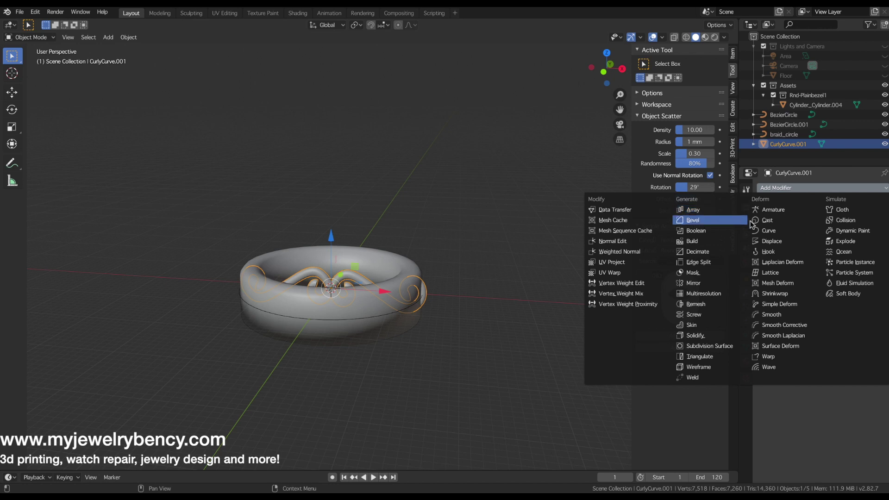
pyautogui.click(765, 231)
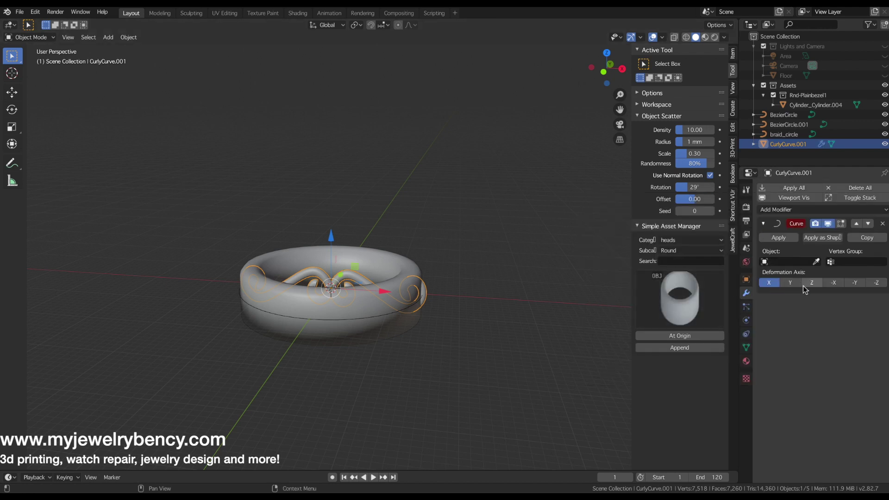
pyautogui.click(787, 262)
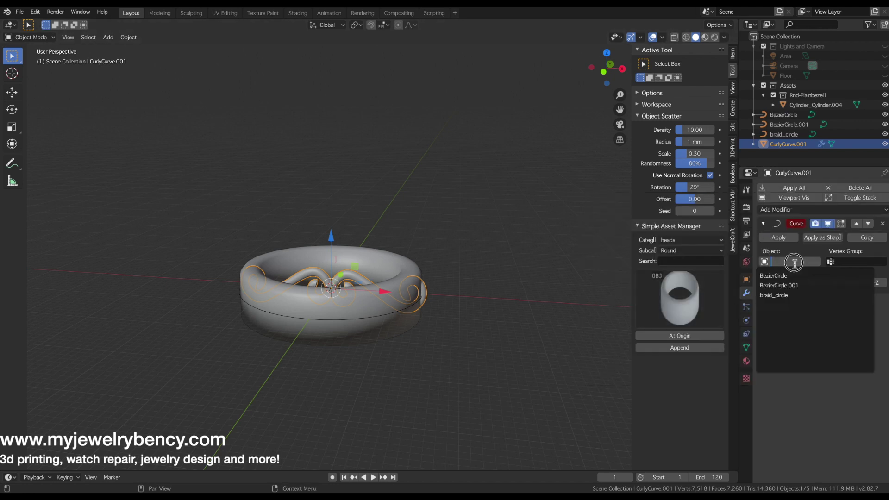
pyautogui.click(781, 285)
pyautogui.moveTo(446, 298); pyautogui.dragTo(458, 305, button='middle')
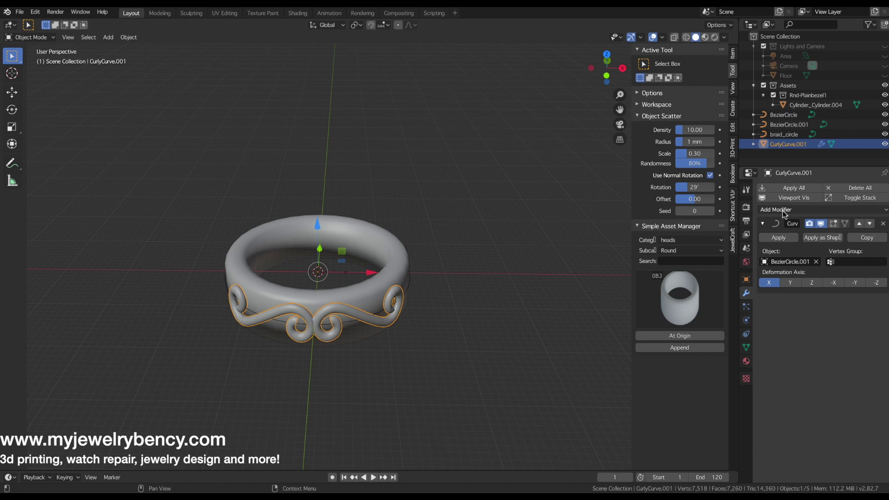
# Add an Array modifier to the scroll ornament and set its count to 3
pyautogui.click(783, 210)
pyautogui.click(693, 231)
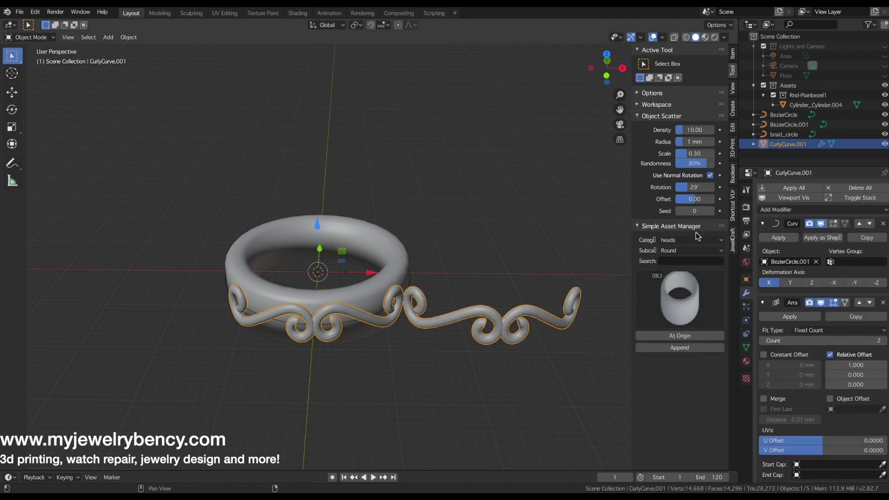
pyautogui.moveTo(483, 304); pyautogui.dragTo(463, 307, button='middle')
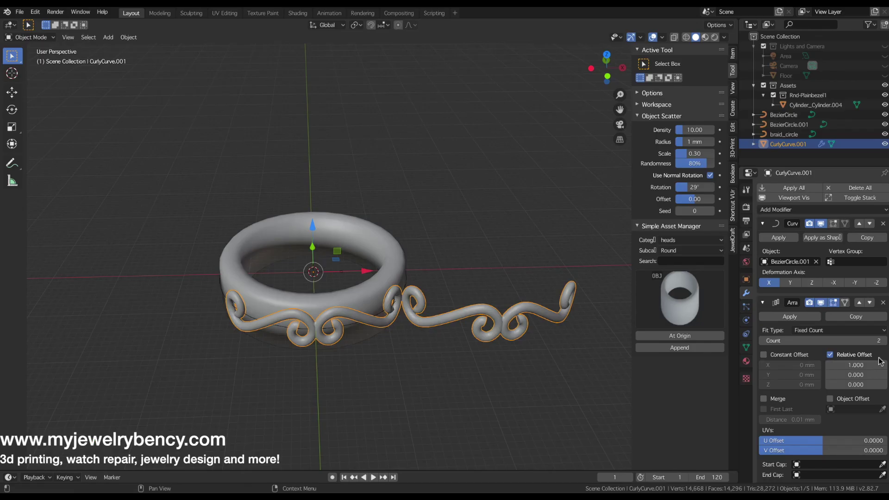
pyautogui.click(883, 341)
pyautogui.moveTo(619, 306); pyautogui.dragTo(305, 318, button='middle')
pyautogui.click(695, 311)
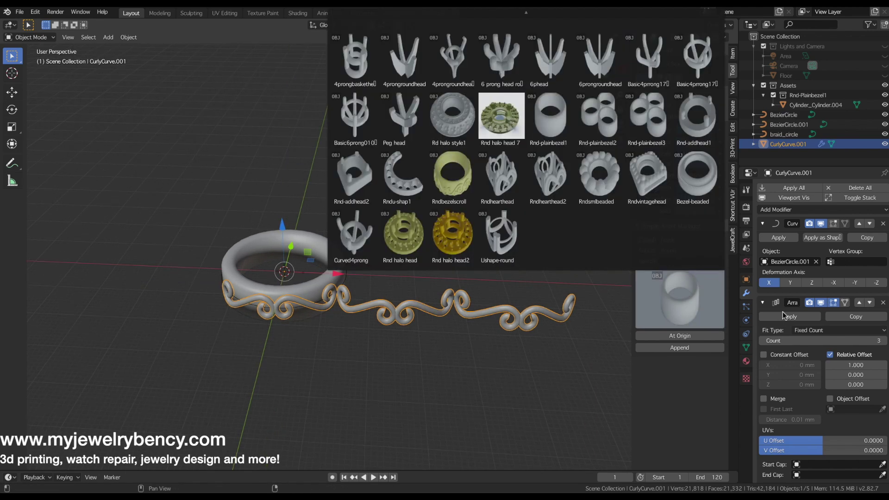
# Reorder the ornament's modifier stack so the Array comes before the Curve modifier, spreading the scrolls around the ring
pyautogui.click(763, 302)
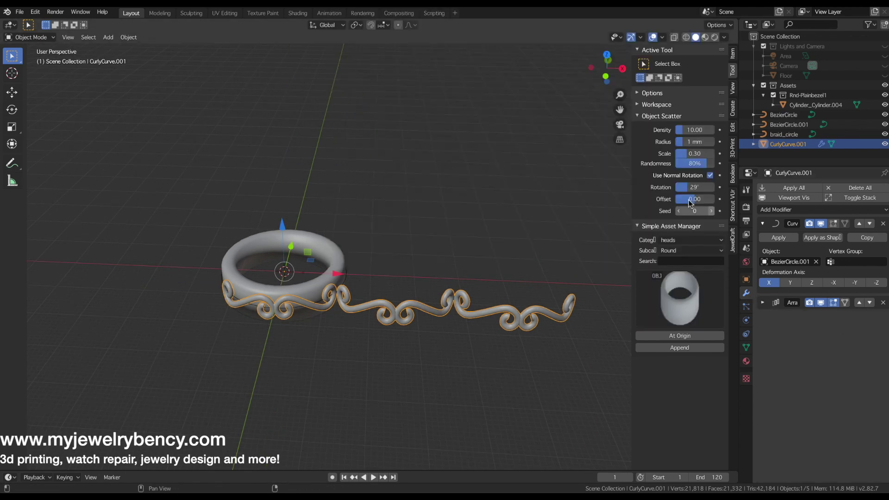
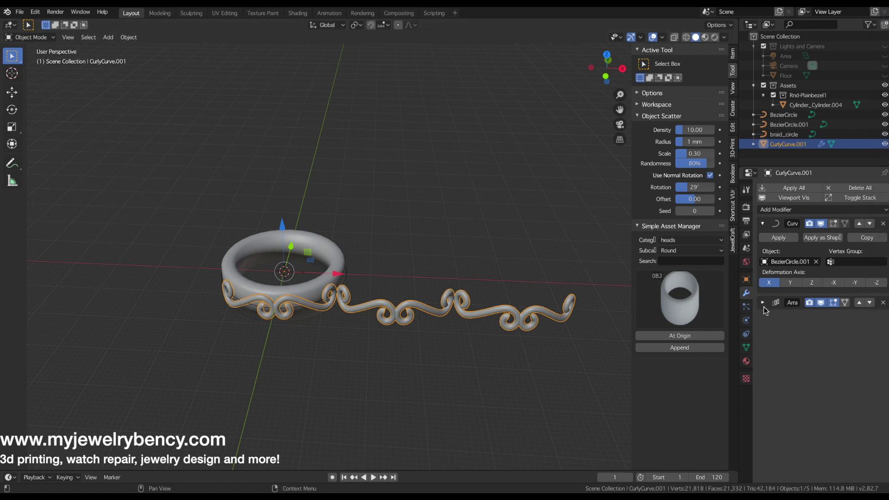
pyautogui.click(860, 302)
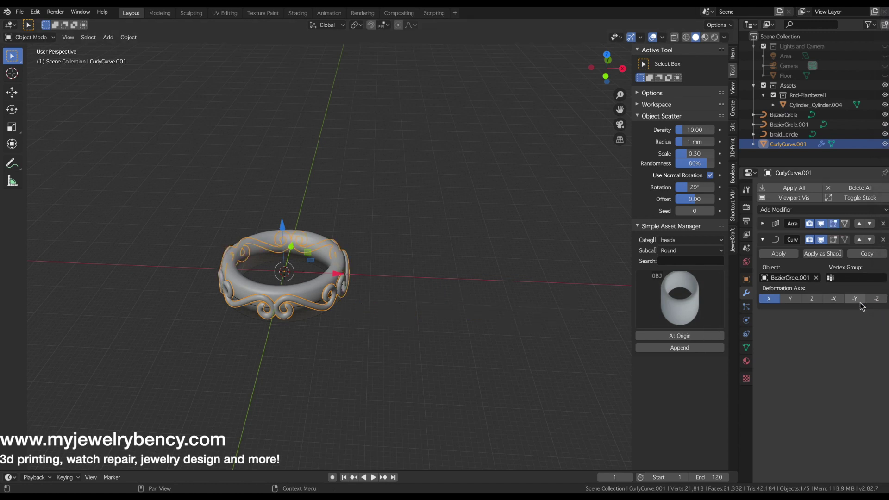
pyautogui.moveTo(354, 328); pyautogui.dragTo(105, 318, button='middle')
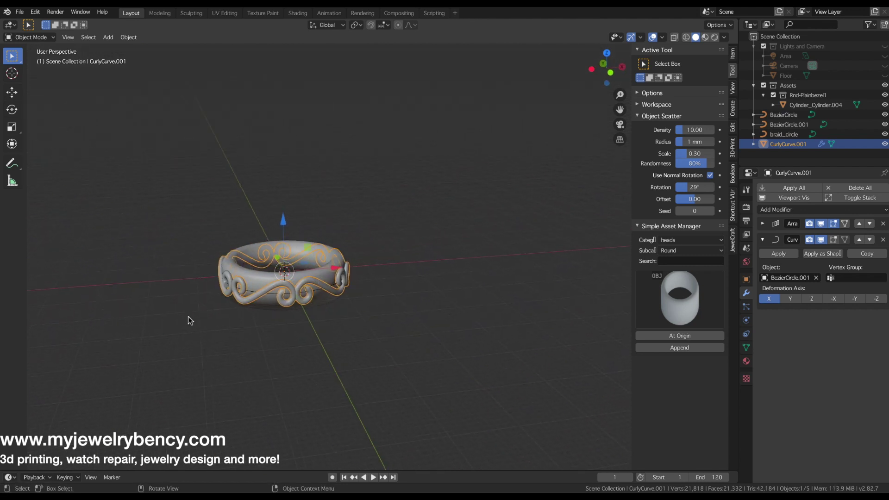
# Scale BezierCircle.001 to about 0.982 so the scrolls sit tighter against the band
pyautogui.moveTo(253, 293); pyautogui.dragTo(303, 290, button='middle')
pyautogui.click(308, 279)
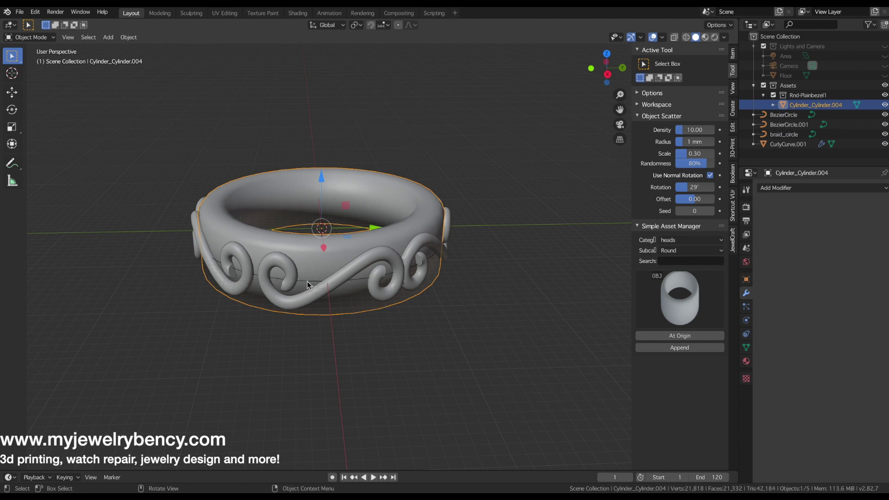
pyautogui.click(307, 281)
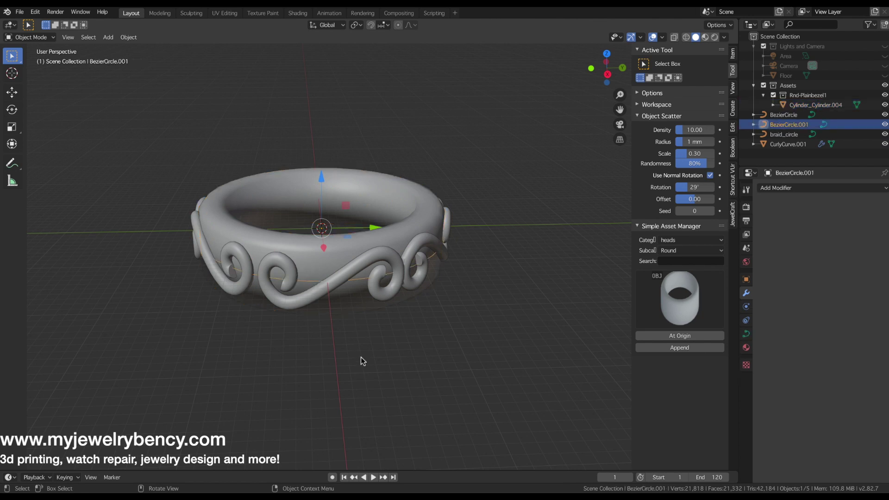
pyautogui.press('s')
pyautogui.click(419, 423)
pyautogui.moveTo(343, 344); pyautogui.dragTo(529, 357, button='middle')
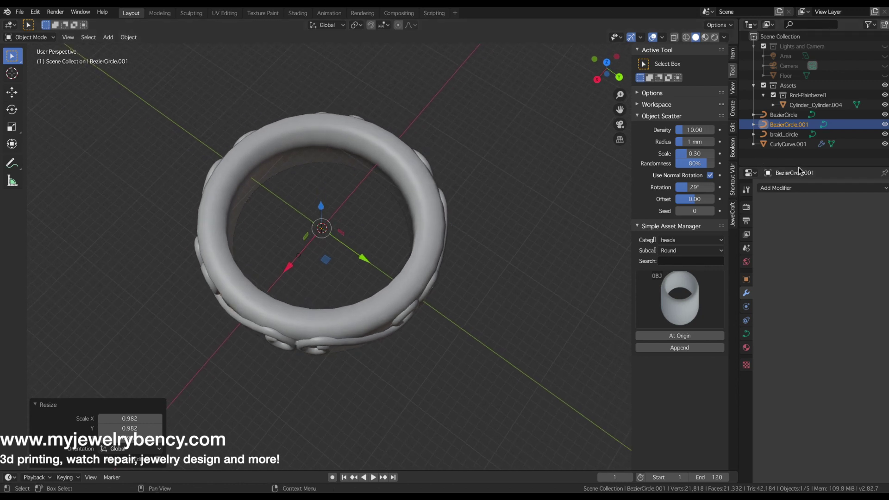
# Apply all modifiers on the scroll ornament and merge it with the ring using a Bool Tool union
pyautogui.click(424, 300)
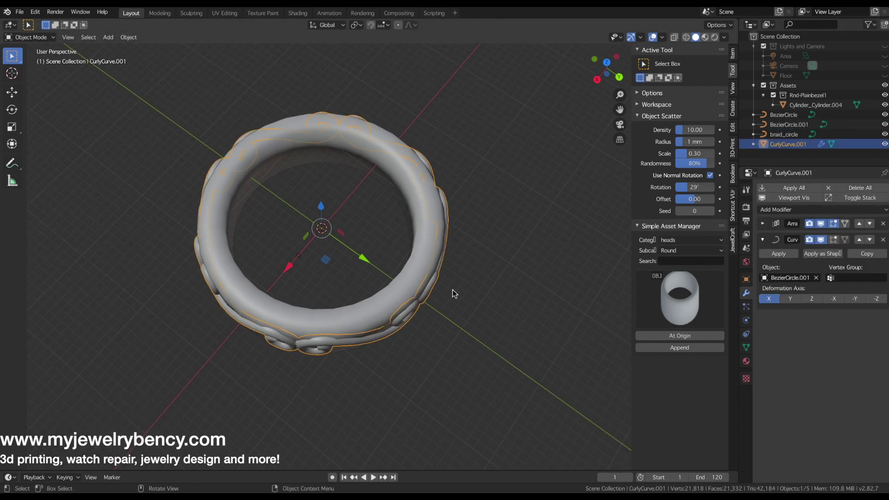
pyautogui.click(810, 186)
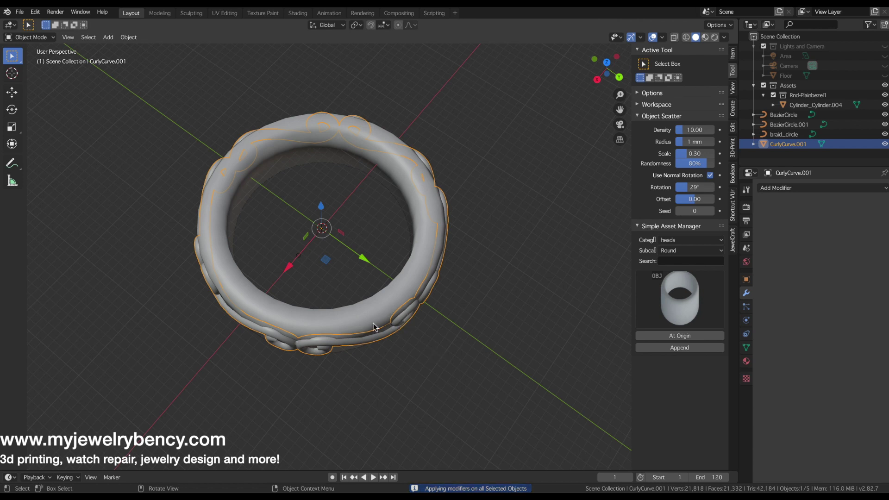
pyautogui.keyDown('shift'); pyautogui.click(323, 323); pyautogui.keyUp('shift')
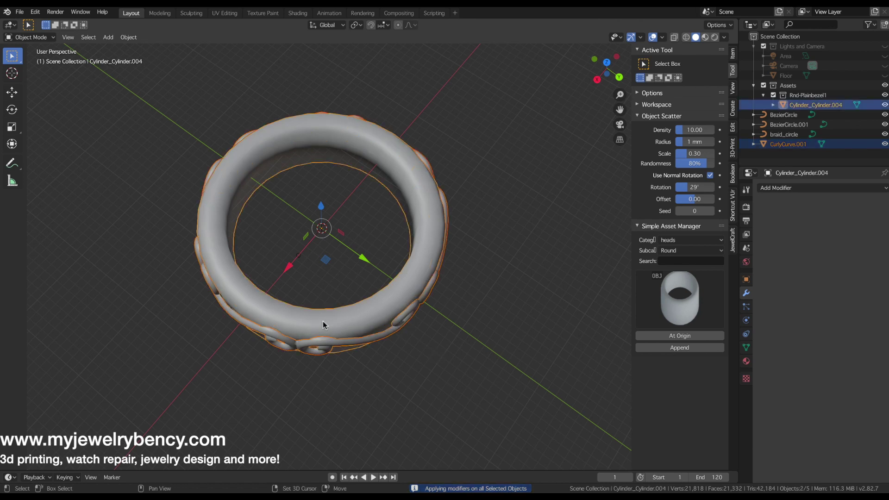
pyautogui.moveTo(342, 339); pyautogui.dragTo(387, 277, button='middle')
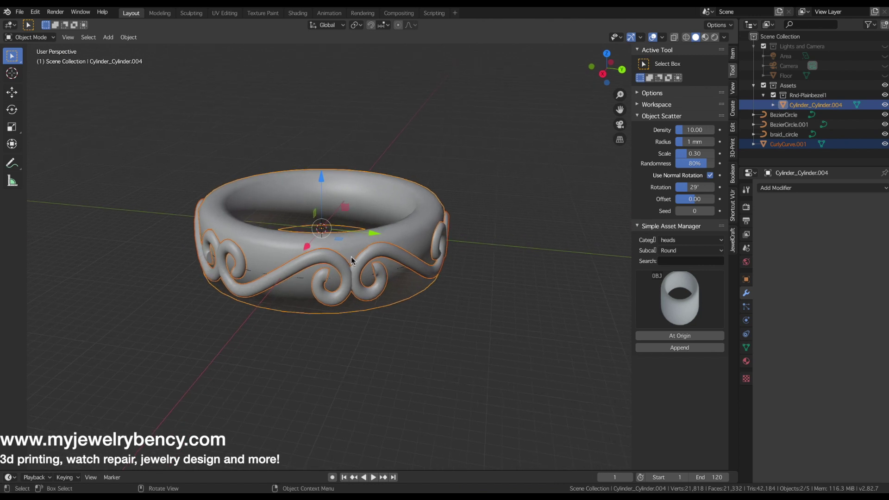
pyautogui.click(733, 175)
pyautogui.click(662, 83)
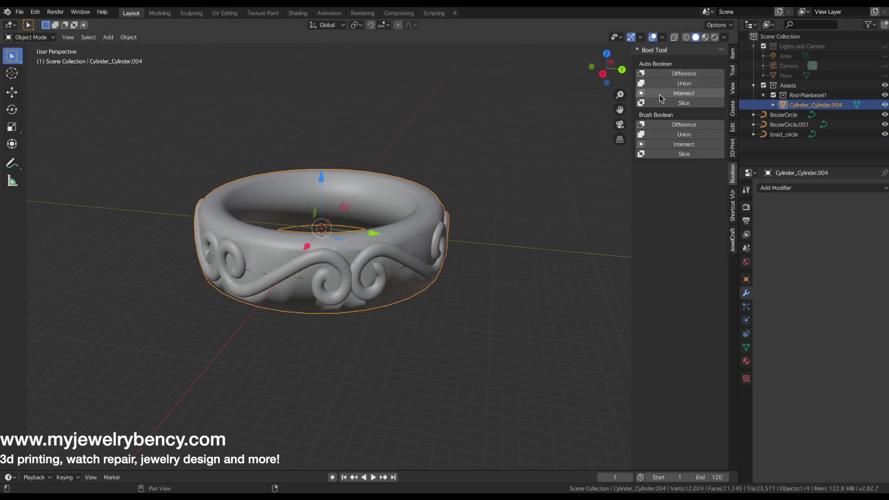
pyautogui.moveTo(269, 278); pyautogui.dragTo(388, 254, button='middle')
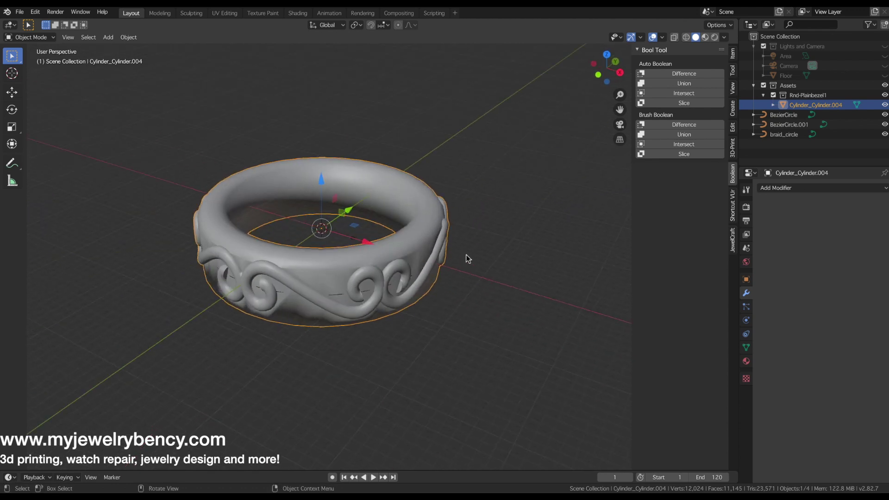
# Delete the merged ring and the BezierCircle.001 guide curve
pyautogui.press('x')
pyautogui.click(339, 263)
pyautogui.click(367, 290)
pyautogui.press('x')
pyautogui.click(367, 290)
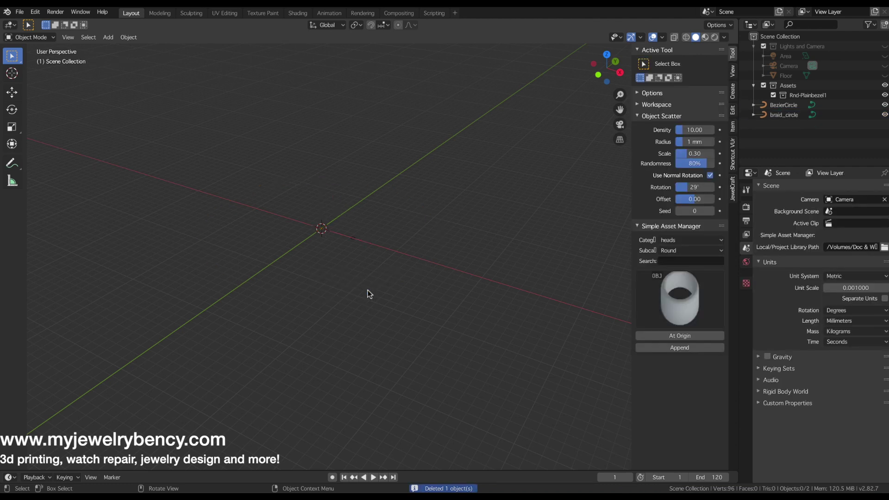
# Add a new Curly Curve at the 3D cursor and view it from the top
pyautogui.hotkey('shift', 'a')
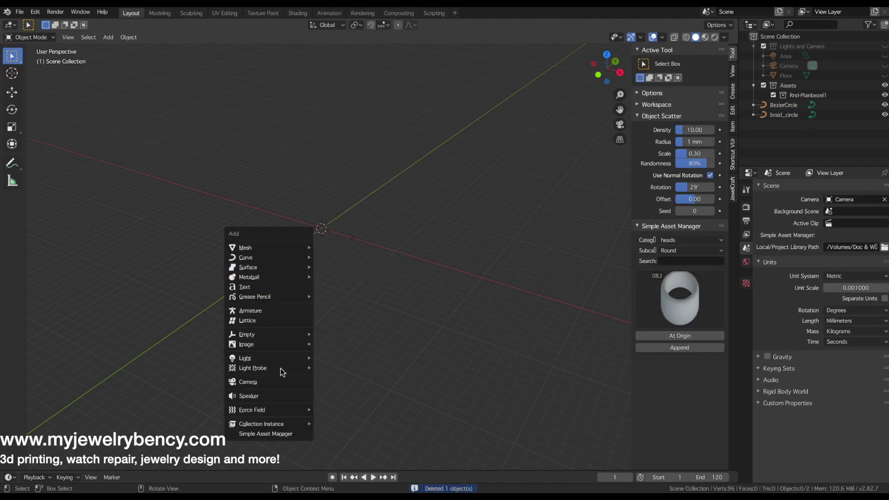
pyautogui.moveTo(259, 258)
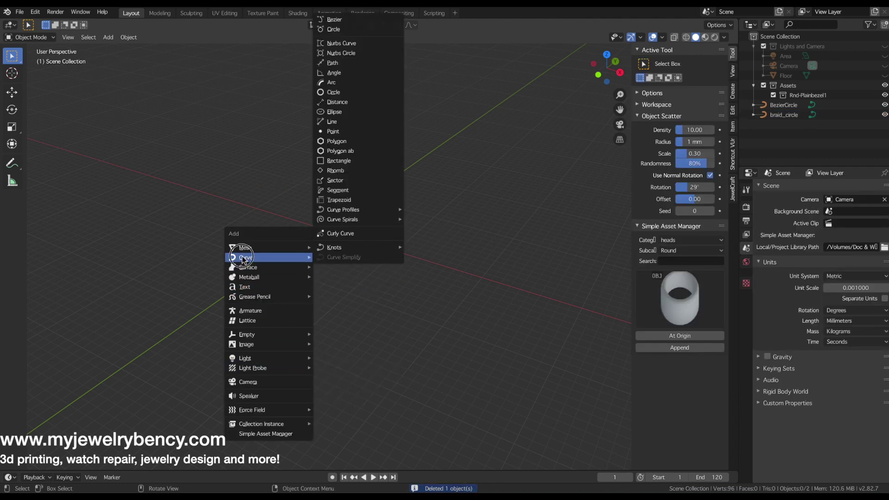
pyautogui.click(355, 236)
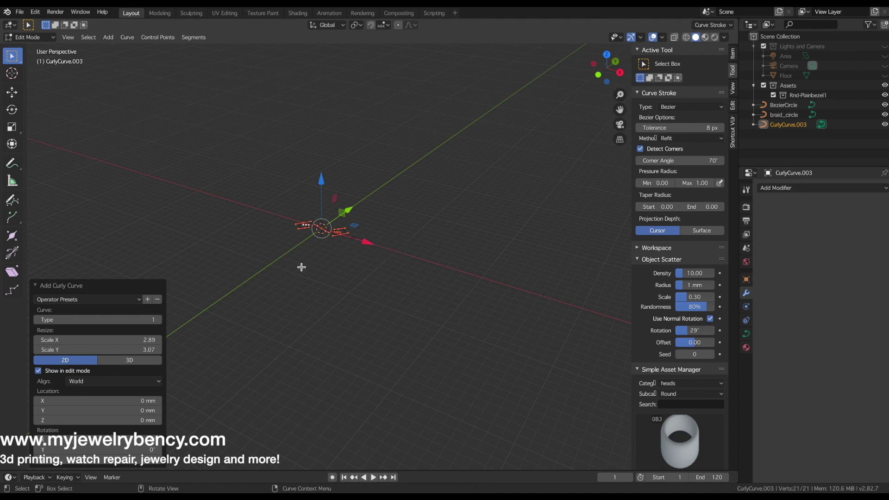
pyautogui.press('KP_1')
pyautogui.press('KP_7')
pyautogui.scroll(2, 311, 232)
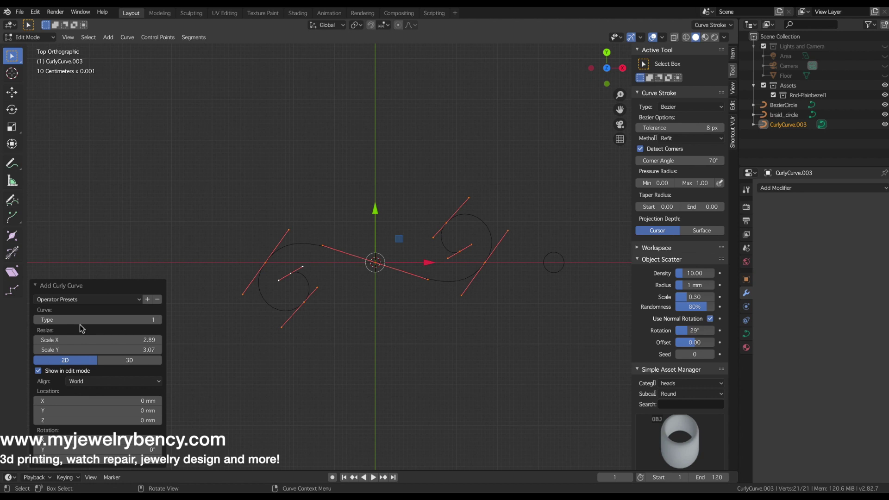
# Preview the Curly Curve types up to 10 and set the type to 7
pyautogui.click(158, 320)
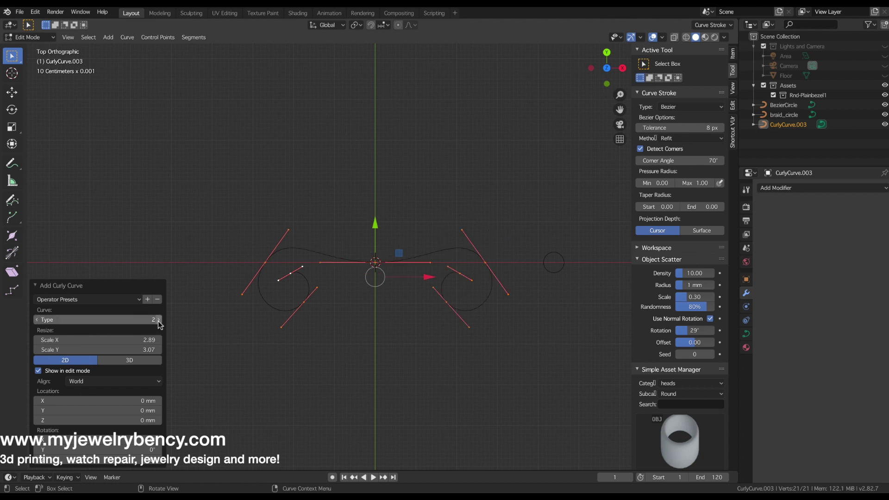
pyautogui.click(159, 320)
pyautogui.click(159, 320)
pyautogui.click(158, 320)
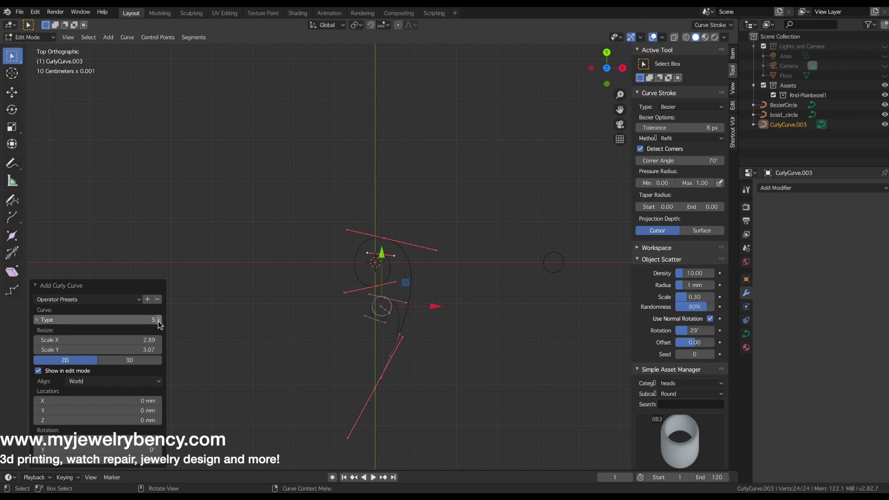
pyautogui.click(159, 320)
pyautogui.click(158, 320)
pyautogui.click(158, 320)
pyautogui.click(158, 320)
pyautogui.click(158, 320)
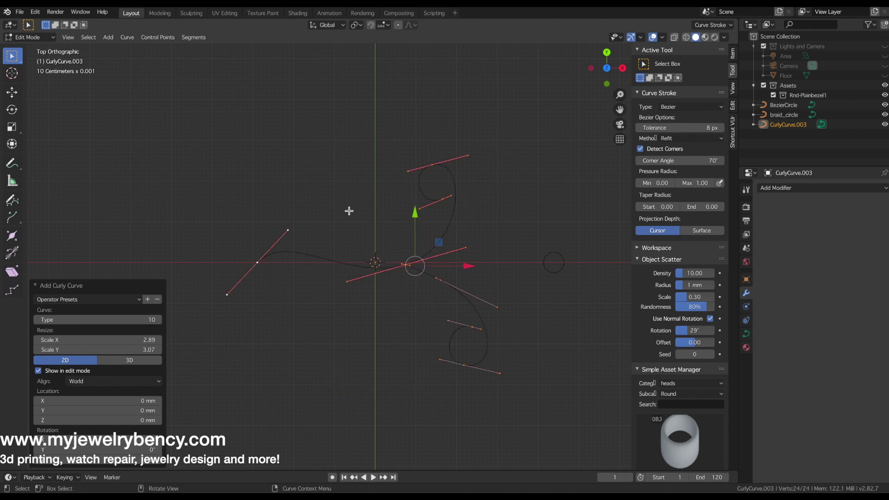
pyautogui.click(37, 320)
pyautogui.click(37, 320)
pyautogui.click(37, 320)
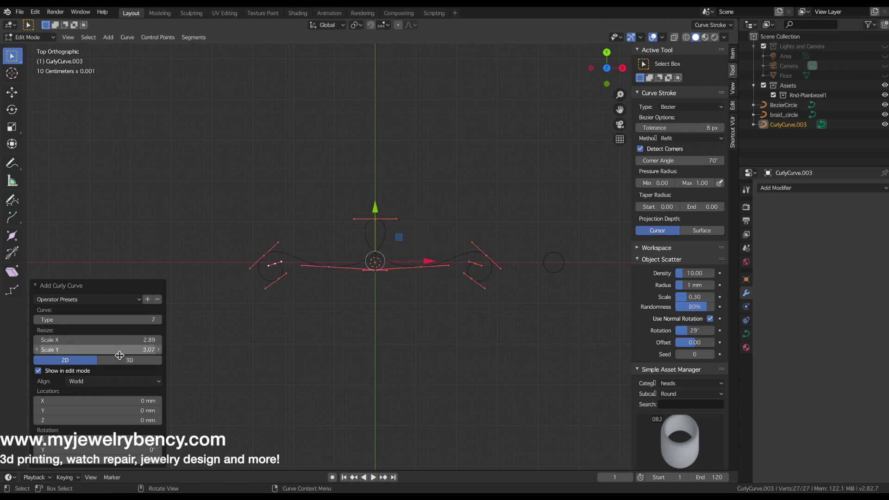
# Set the Curly Curve's Scale X to 3.25 and Scale Y to 4.93, then return to Object Mode
pyautogui.click(81, 344)
pyautogui.press('Return')
pyautogui.moveTo(82, 350); pyautogui.dragTo(82, 352)
pyautogui.moveTo(92, 354)
pyautogui.mouseDown()
pyautogui.moveTo(104, 354)
pyautogui.moveTo(88, 341)
pyautogui.moveTo(98, 340)
pyautogui.mouseUp()
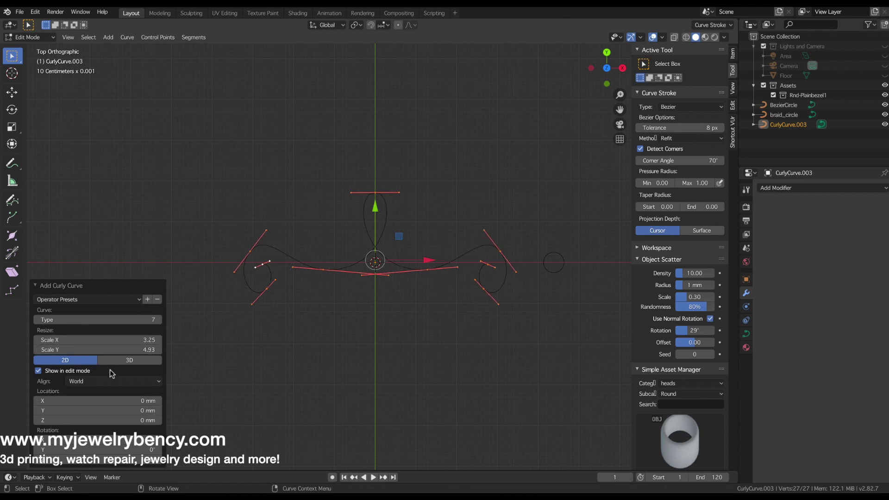
pyautogui.click(247, 326)
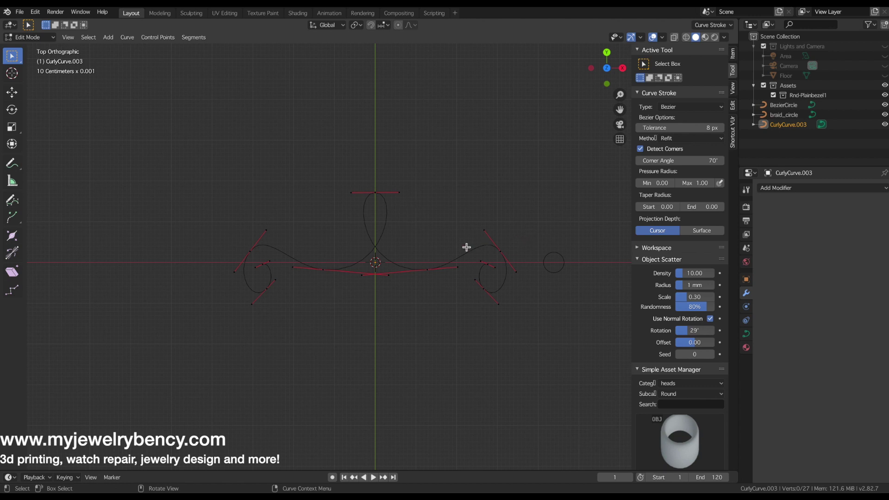
pyautogui.press('Tab')
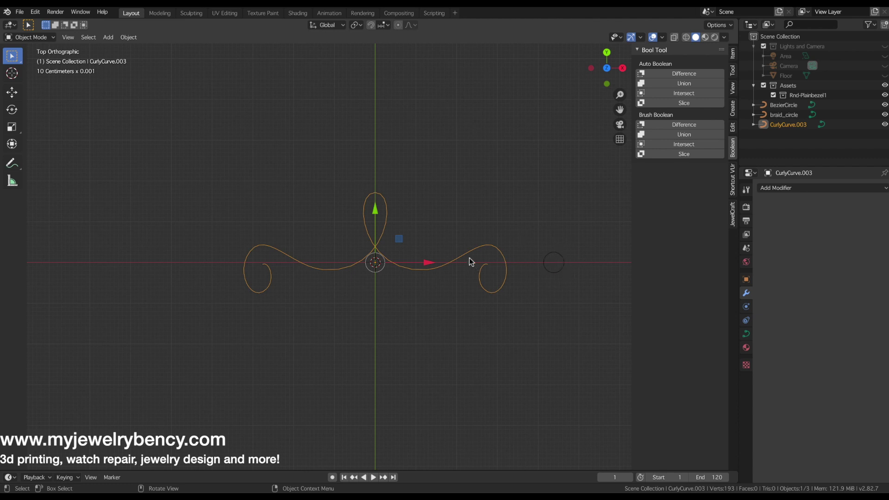
# Assign BezierCircle as the bevel object of the new scroll curve
pyautogui.click(746, 333)
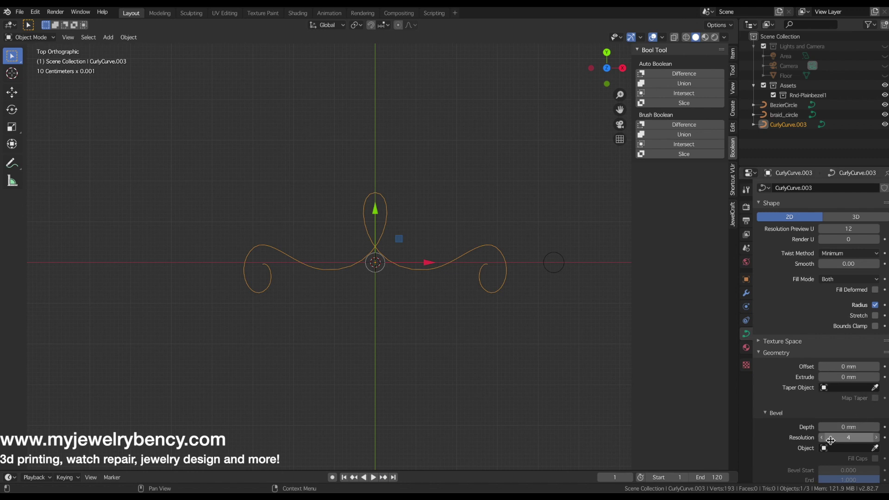
pyautogui.scroll(-2, 820, 444)
pyautogui.click(850, 405)
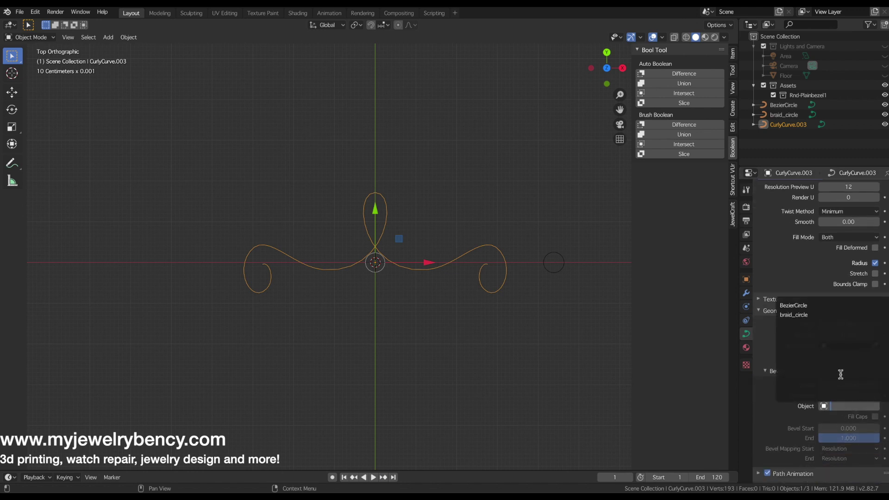
pyautogui.click(780, 308)
# Scale the BezierCircle profile to about 0.545 to thin the scroll's tube
pyautogui.moveTo(426, 261); pyautogui.dragTo(477, 283, button='middle')
pyautogui.click(501, 282)
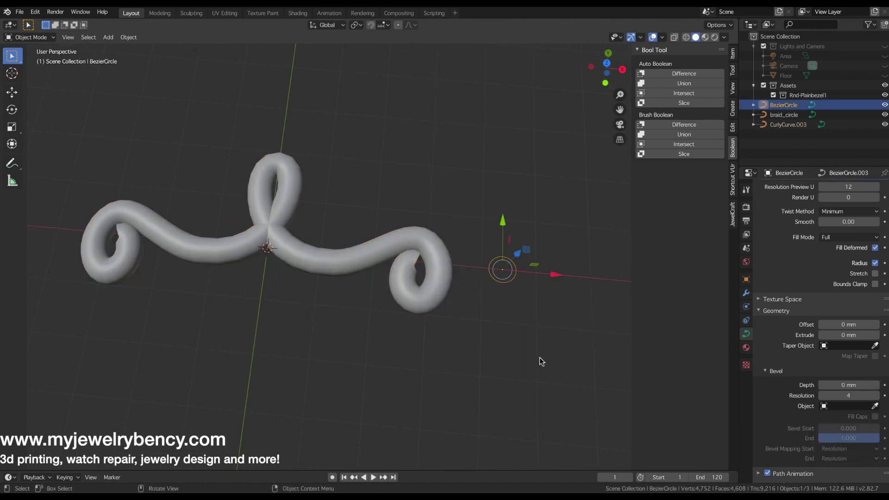
pyautogui.press('s')
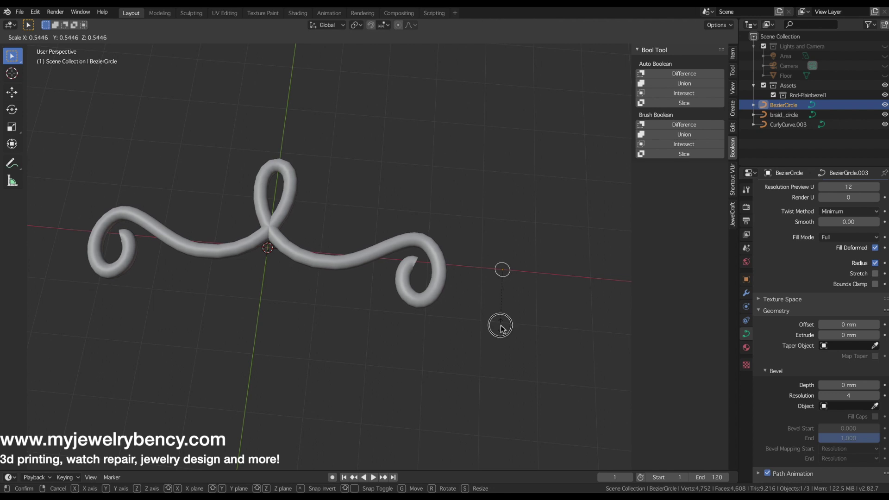
pyautogui.click(500, 324)
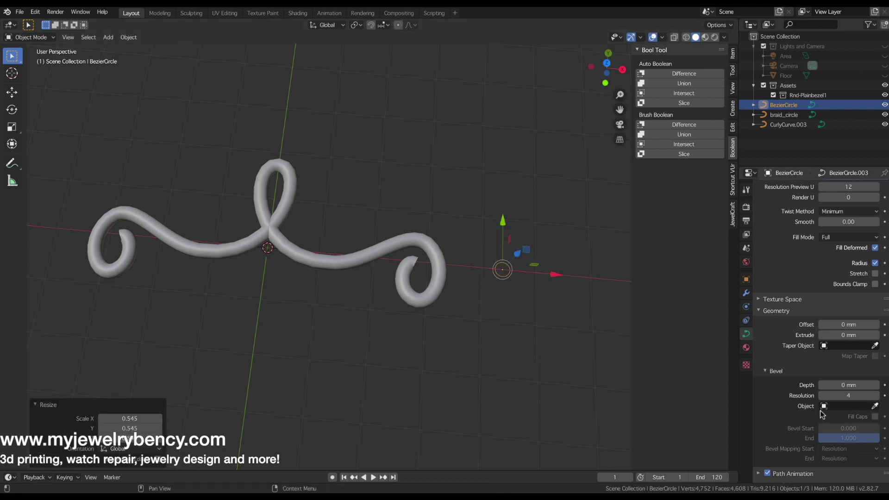
# Enable Fill Caps on the scroll curve to close its tube ends
pyautogui.click(366, 262)
pyautogui.click(874, 416)
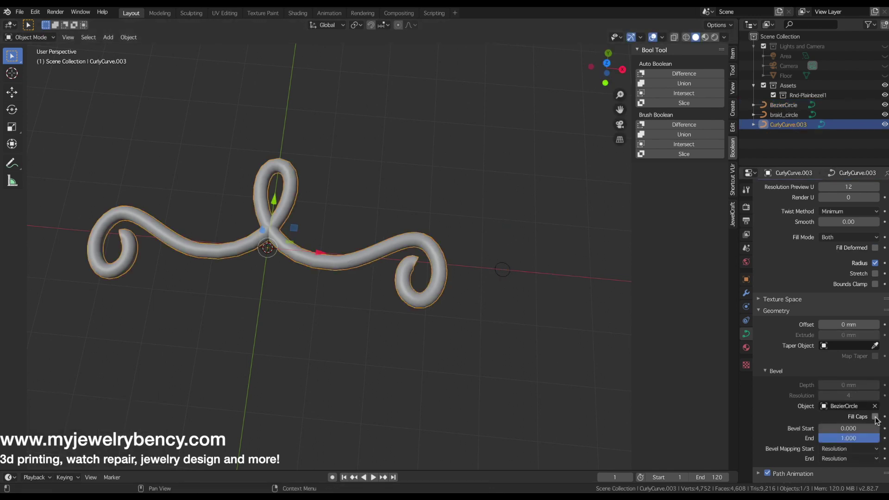
pyautogui.moveTo(455, 272); pyautogui.dragTo(380, 230, button='middle')
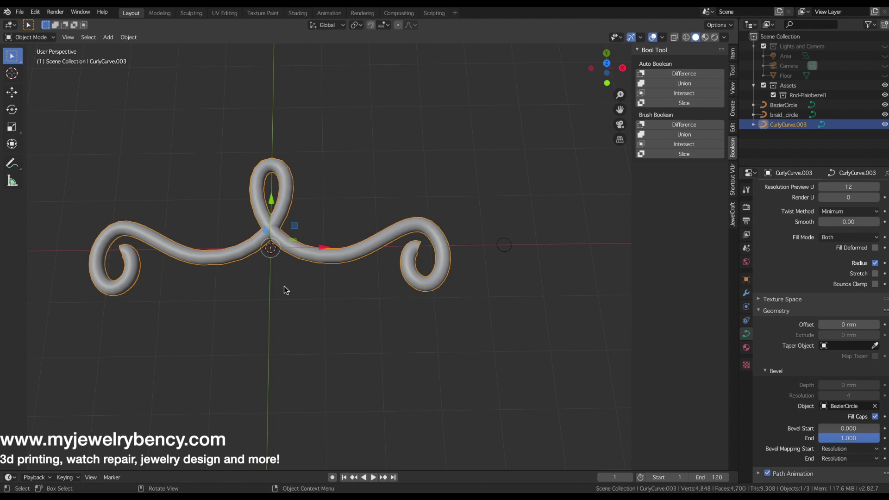
pyautogui.moveTo(551, 271); pyautogui.dragTo(505, 303, button='middle')
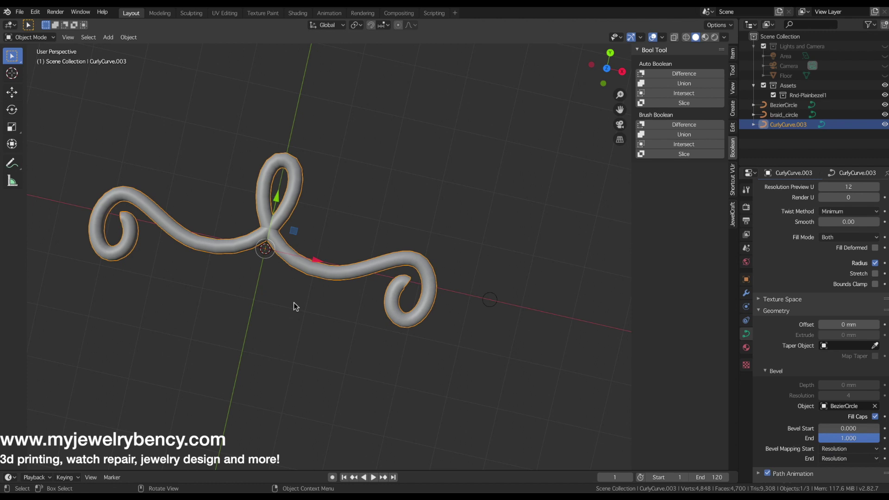
pyautogui.moveTo(301, 237); pyautogui.dragTo(286, 278, button='middle')
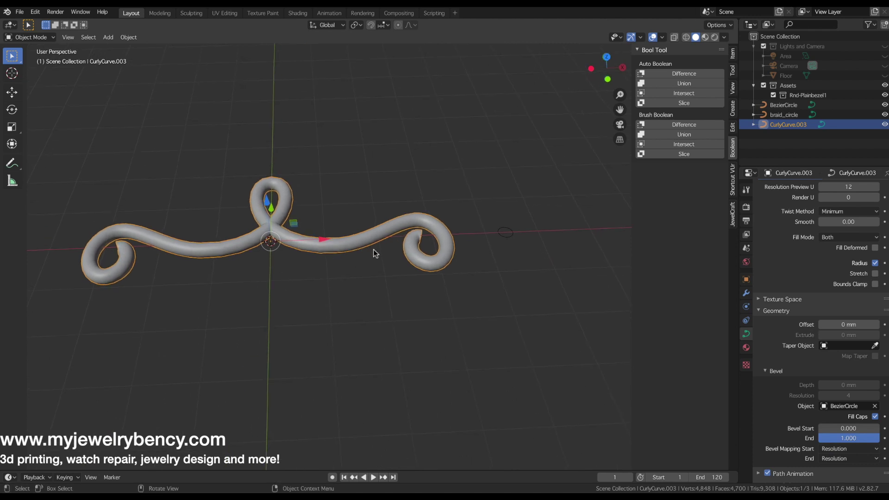
pyautogui.moveTo(363, 262); pyautogui.dragTo(358, 285, button='middle')
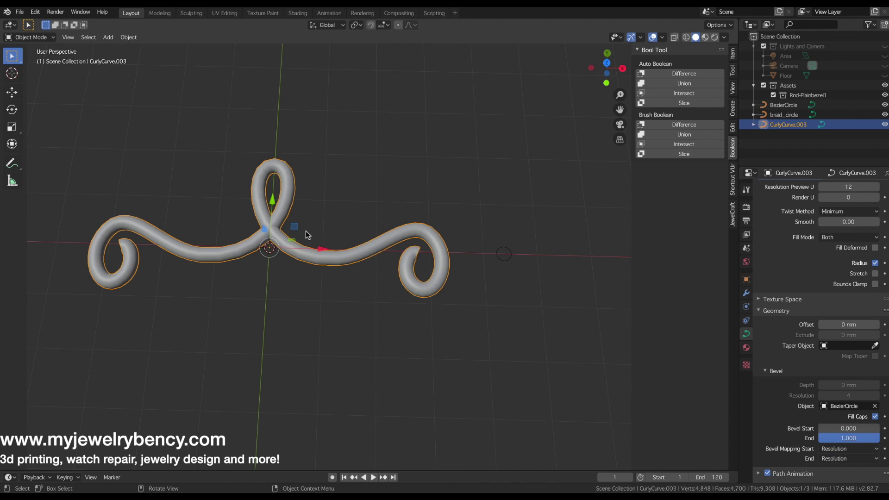